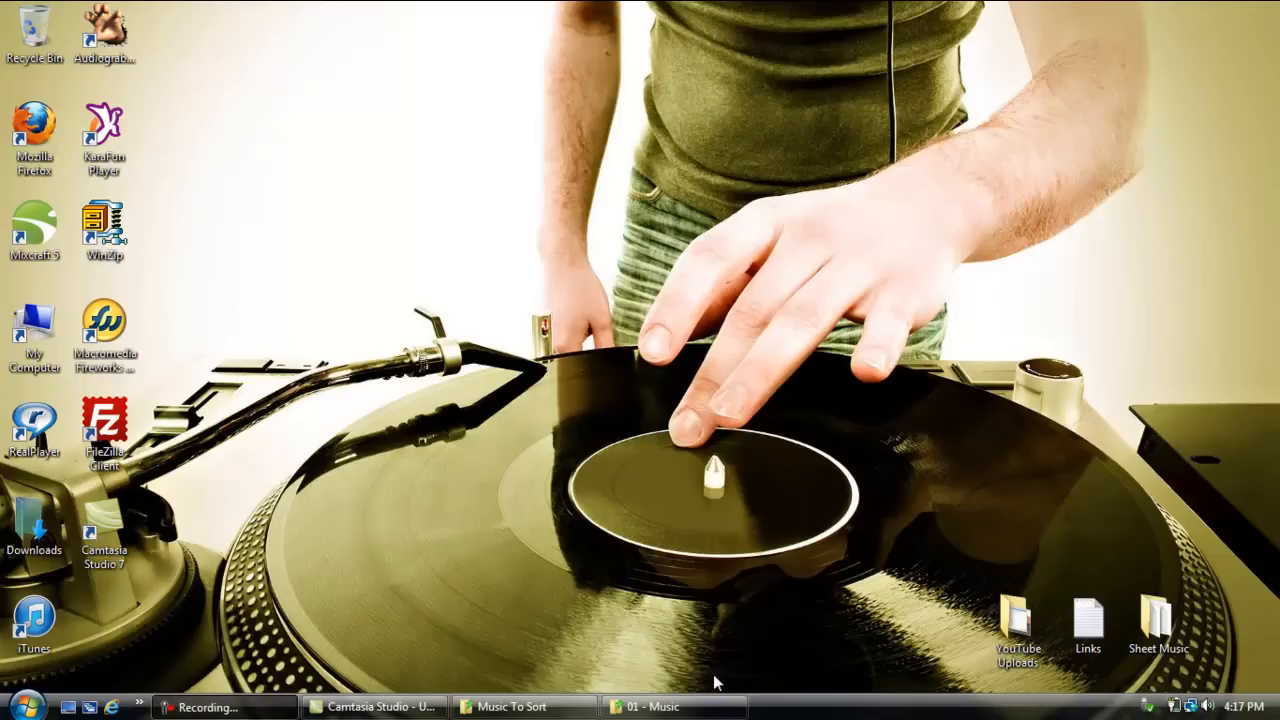
Step: Bring up the Music To Sort folder window, place it over the right part of the desktop and stretch it down to the taskbar
mouse_move(713, 713)
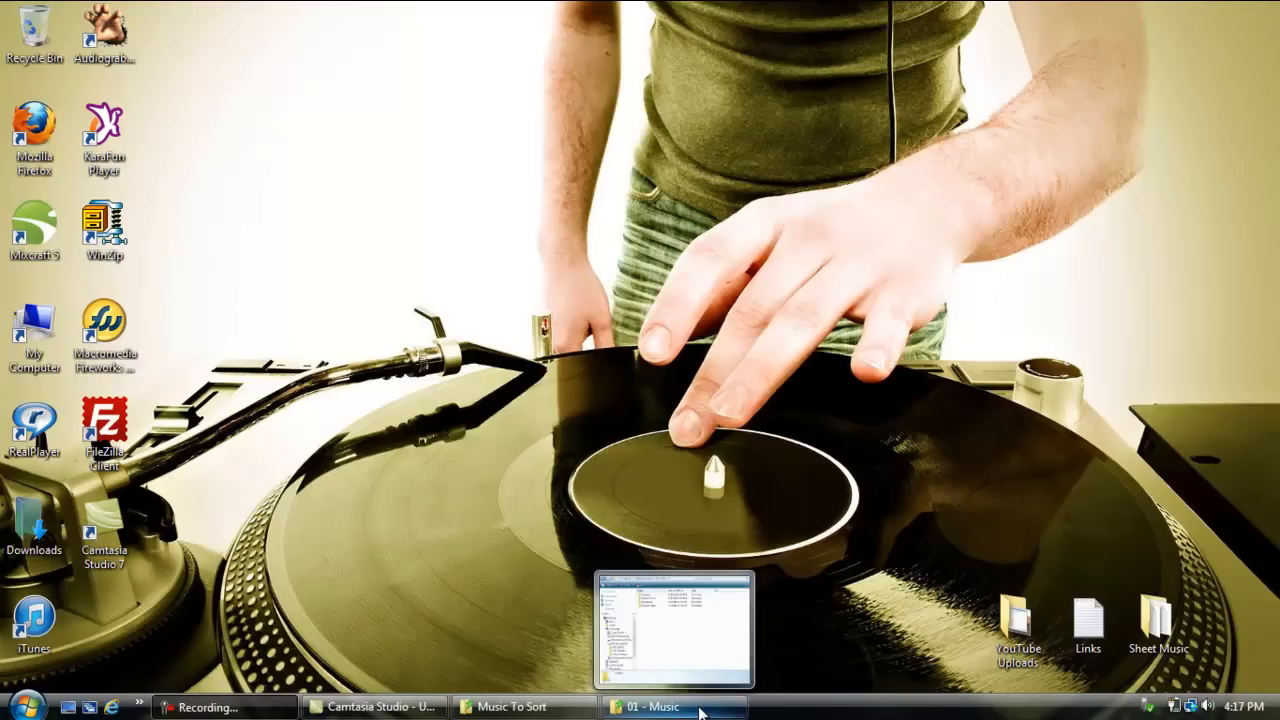
left_click(510, 706)
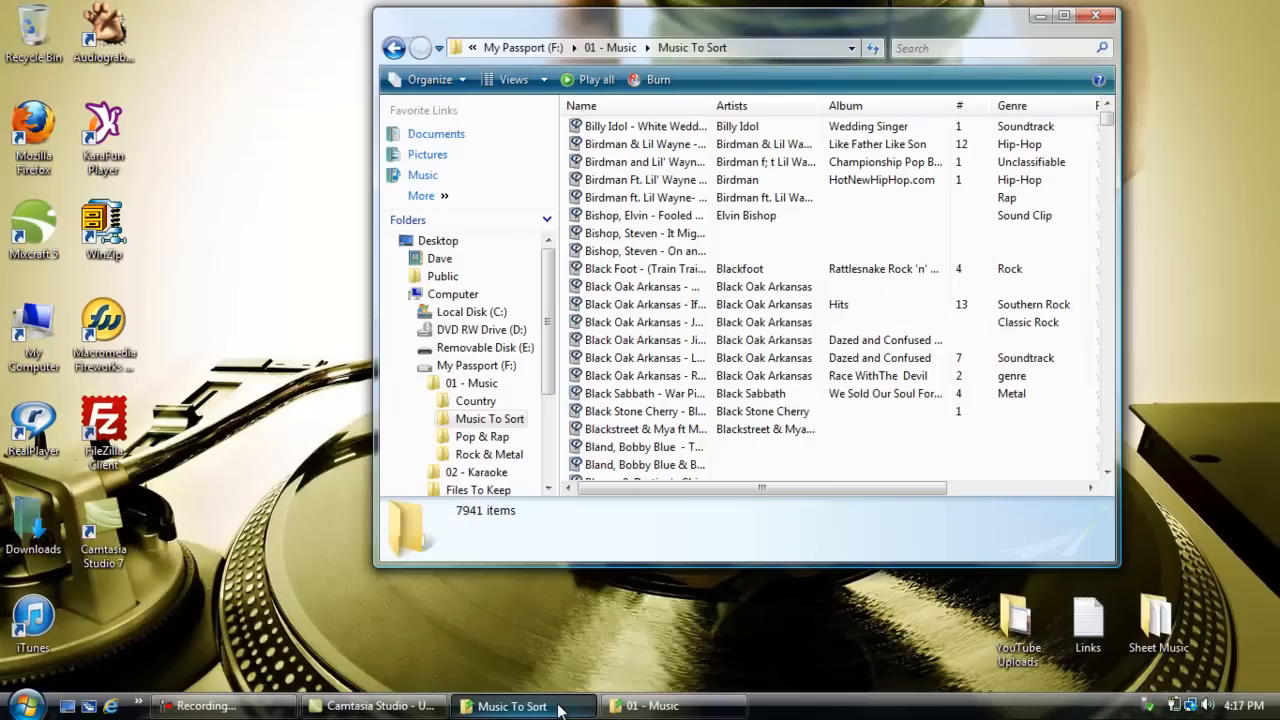
left_click_drag(950, 26, 1190, 15)
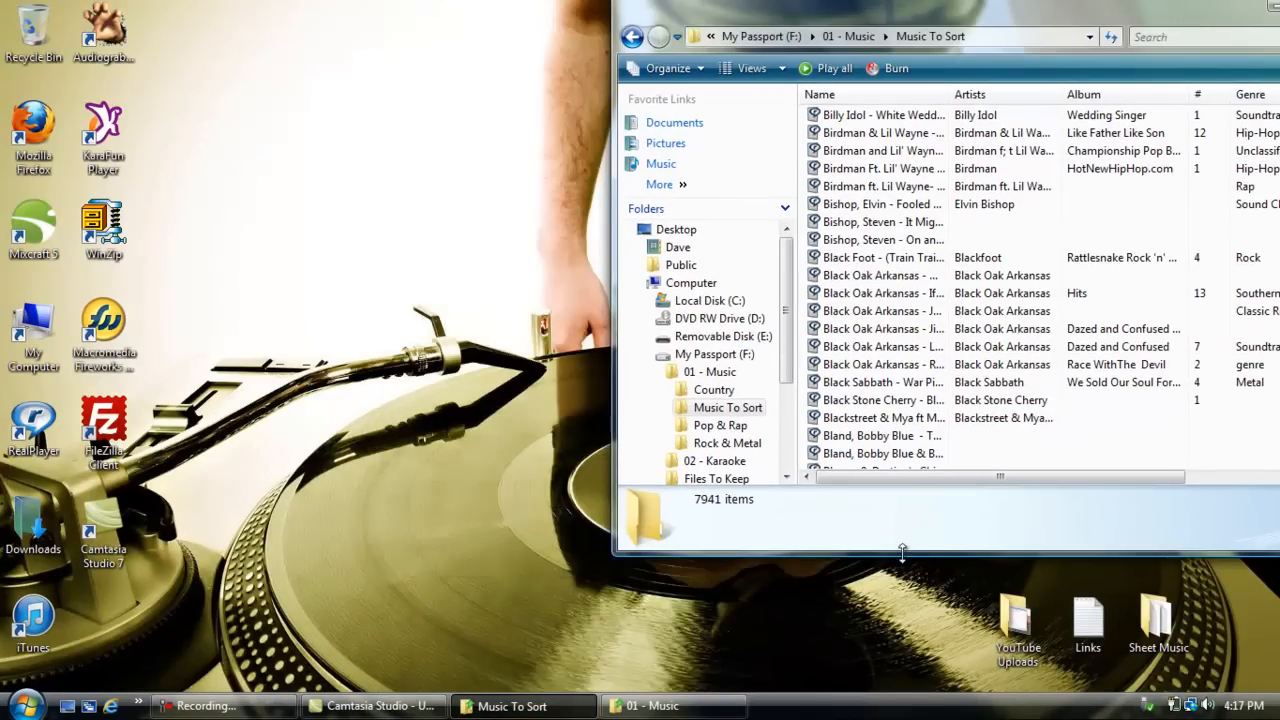
left_click_drag(902, 553, 881, 690)
left_click_drag(1043, 18, 1076, 12)
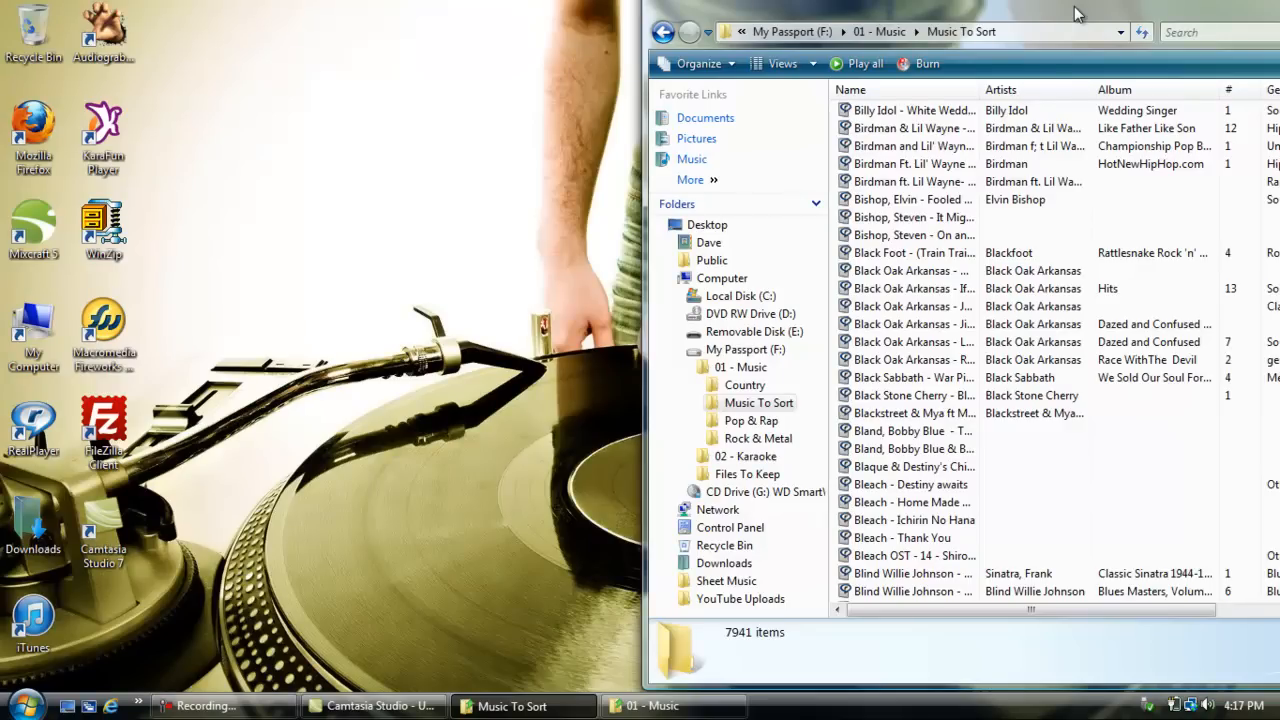
left_click_drag(1074, 6, 979, 17)
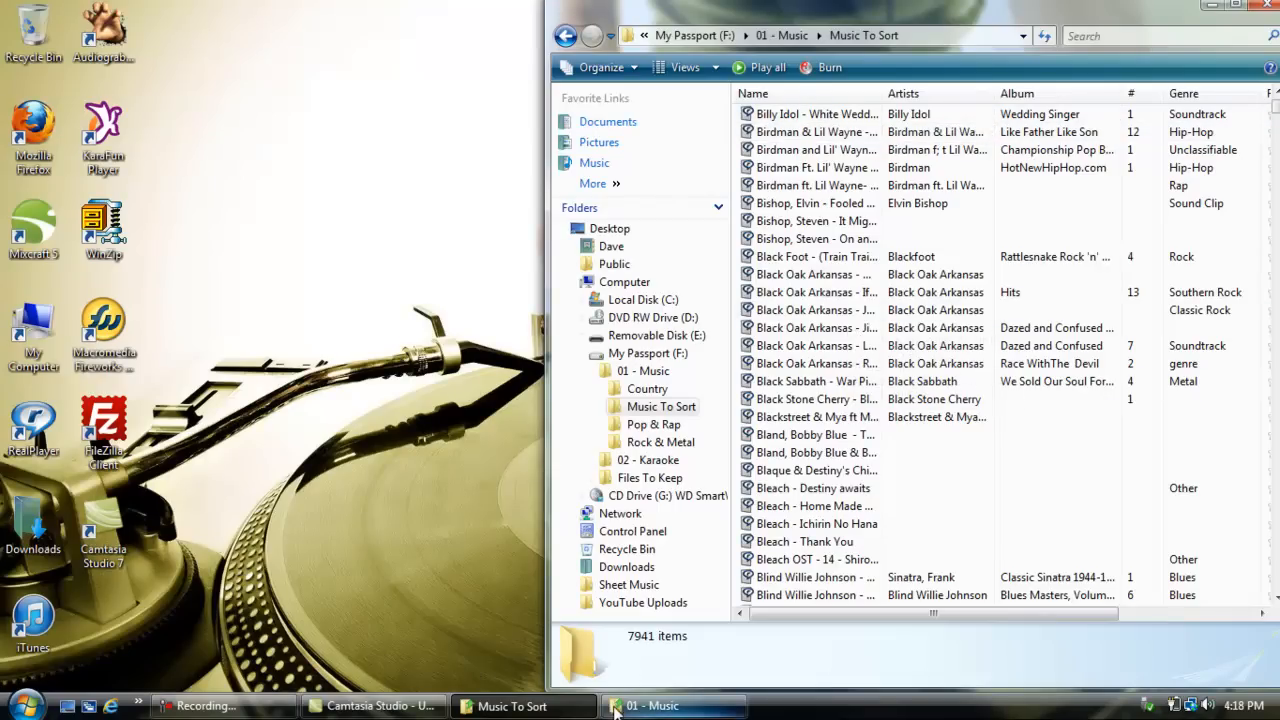
Step: Bring up the 01 - Music folder window, place it alongside Music To Sort on the left and extend it to full desktop height
left_click(650, 706)
left_click_drag(568, 42, 190, 18)
left_click_drag(229, 550, 229, 690)
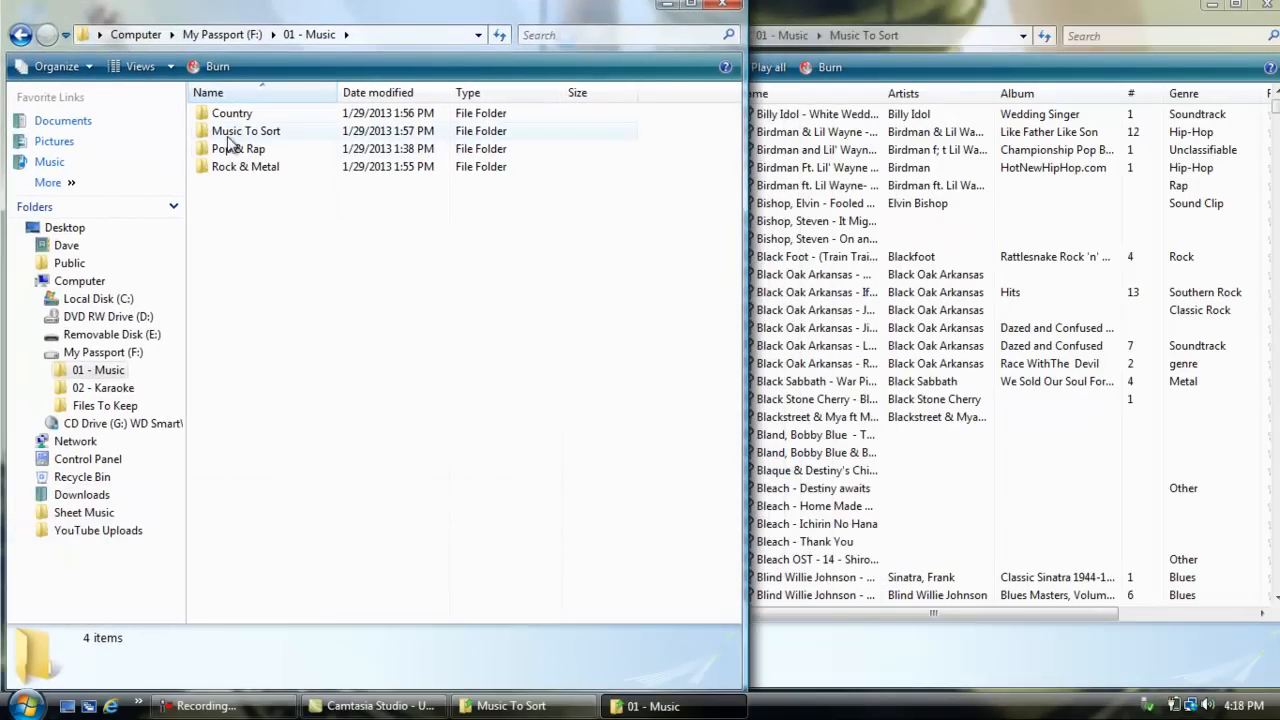
left_click(228, 134)
left_click_drag(831, 14, 815, 17)
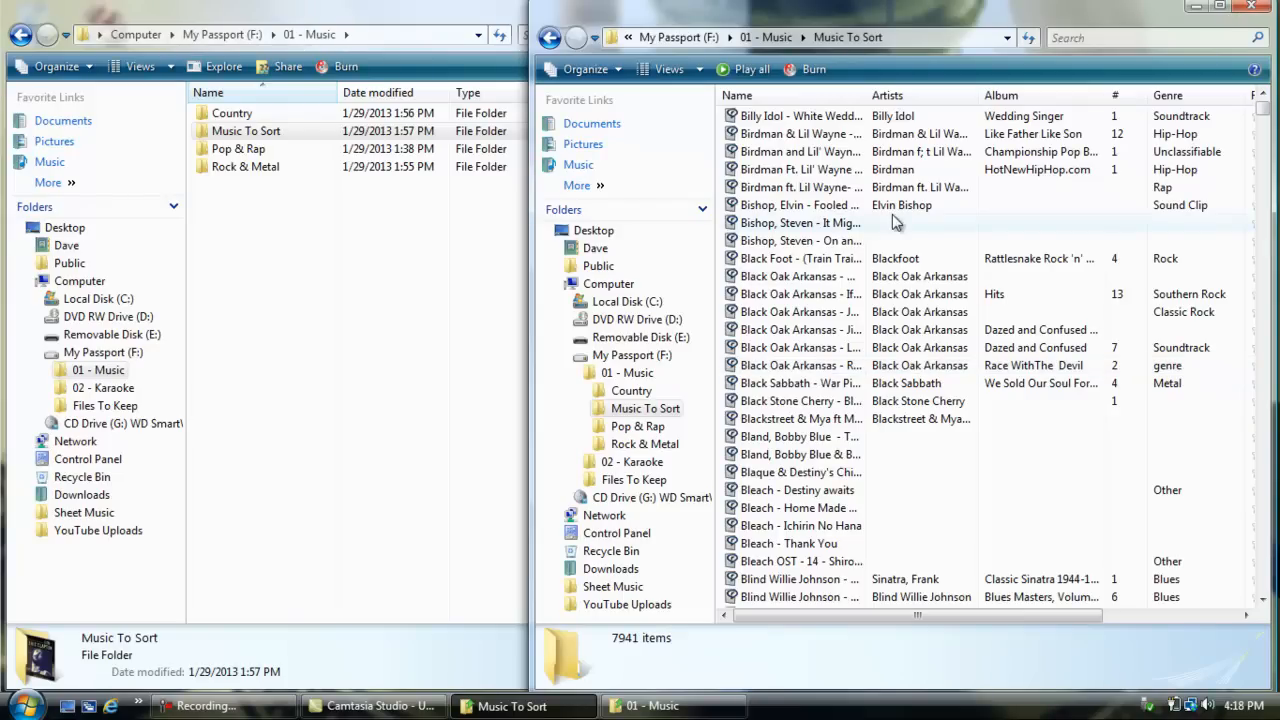
Step: Look through the artist subfolders inside the Country and Pop & Rap folders, returning to 01 - Music after each
double_click(250, 113)
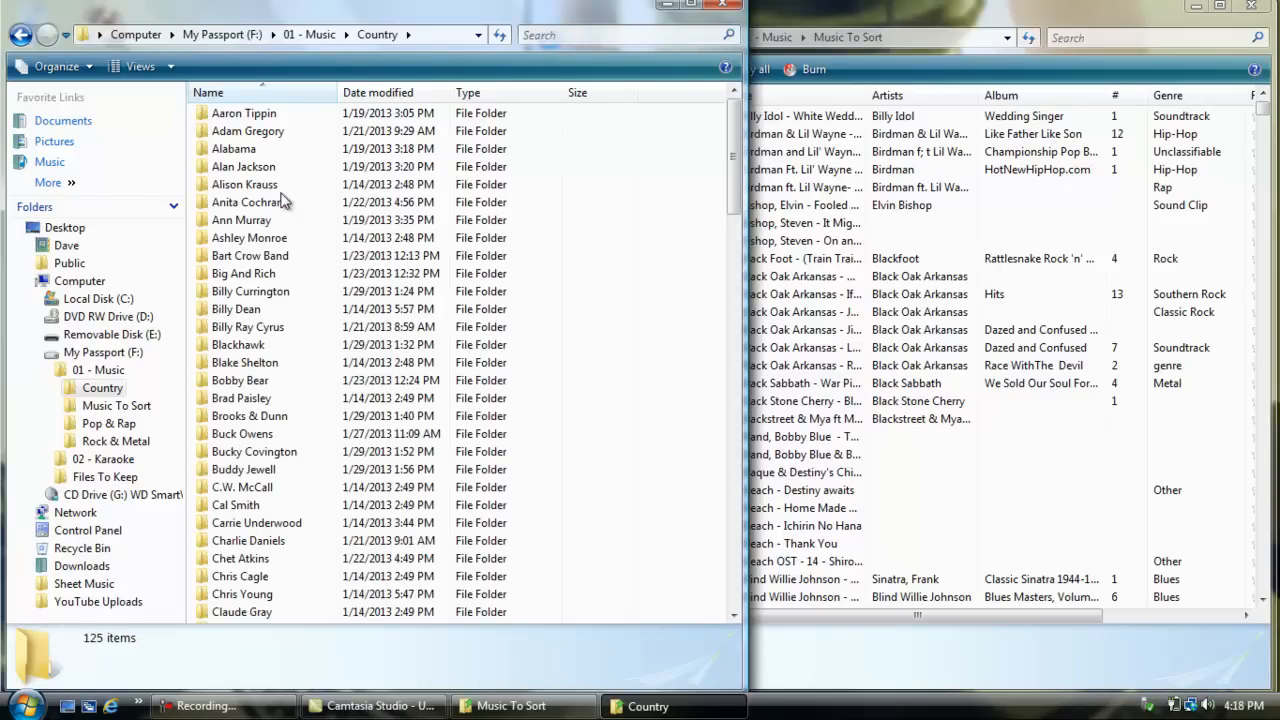
mouse_move(739, 105)
left_mouse_down()
mouse_move(731, 466)
mouse_move(736, 100)
left_mouse_up()
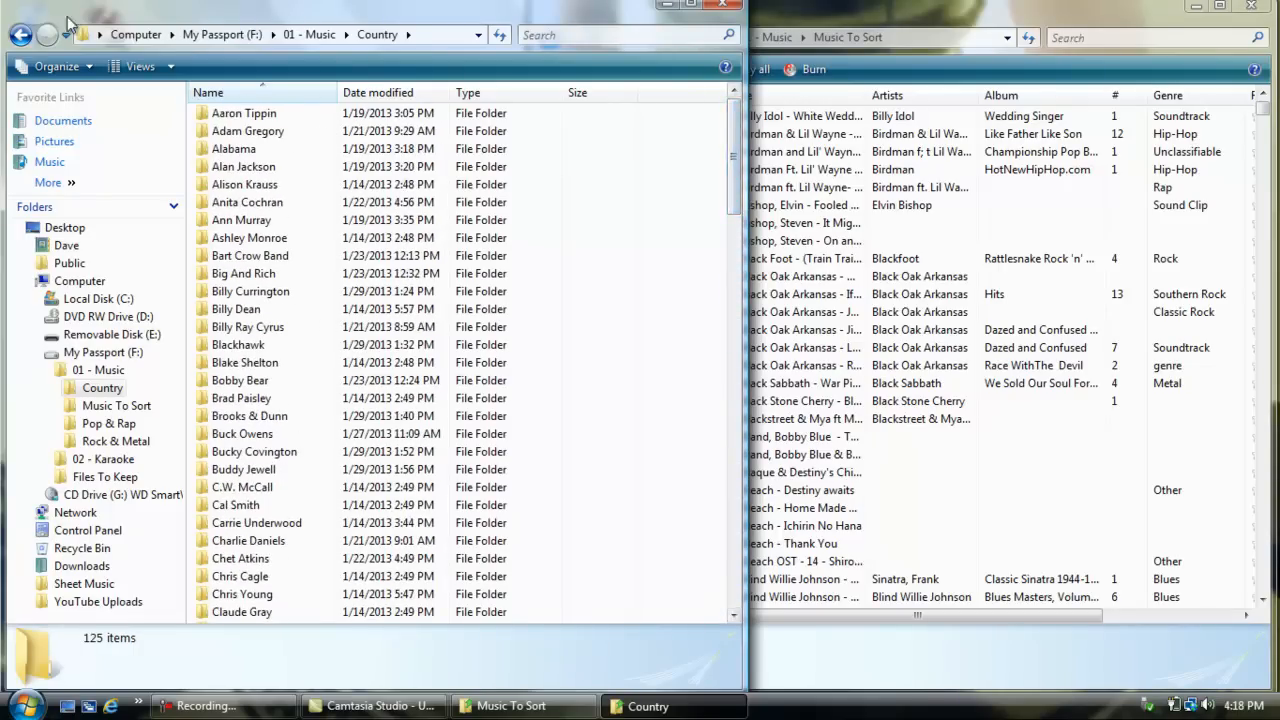
left_click(20, 34)
left_click(208, 155)
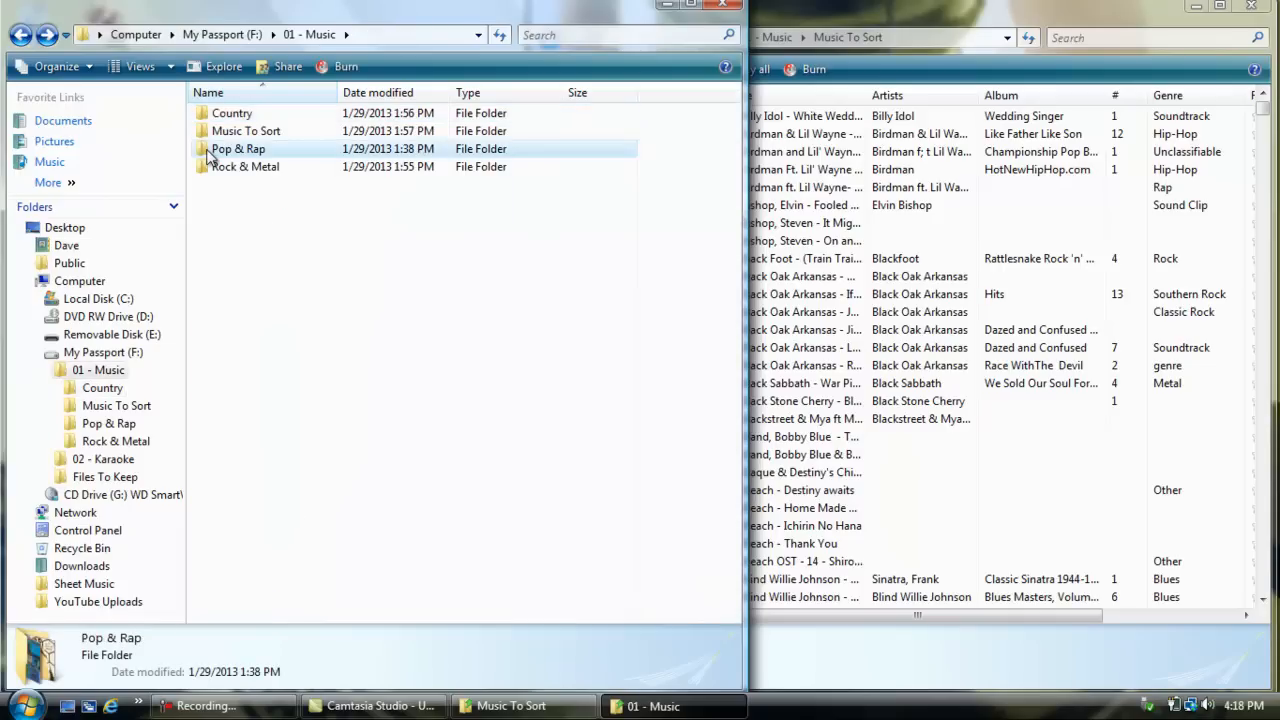
double_click(208, 155)
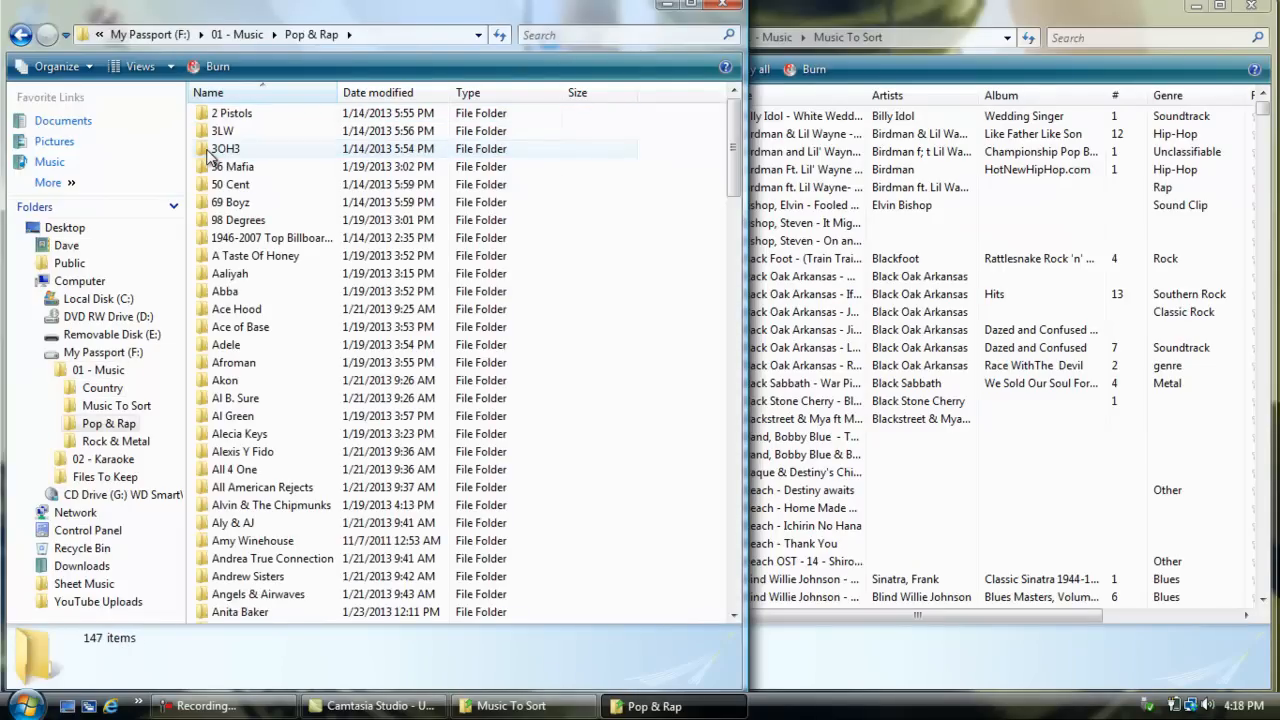
mouse_move(730, 122)
left_mouse_down()
mouse_move(731, 585)
mouse_move(729, 125)
left_mouse_up()
left_click(21, 34)
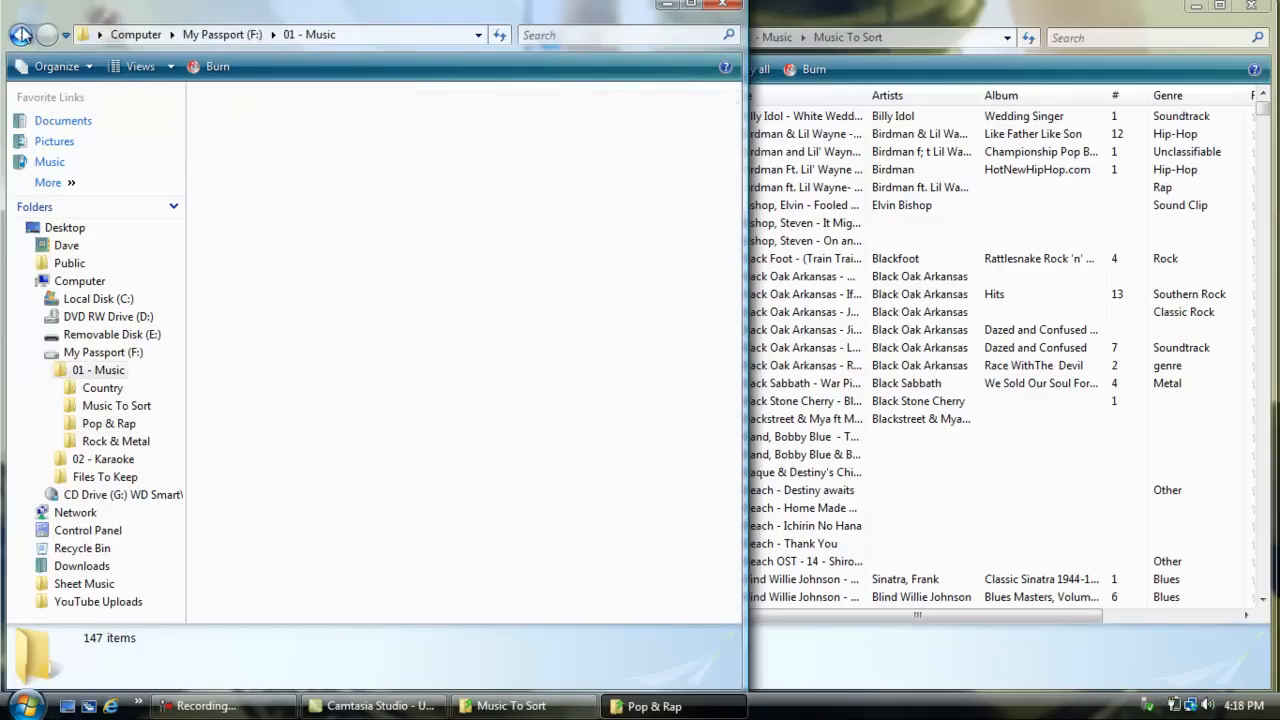
Step: Open the Rock & Metal folder in the 01 - Music window and check the first song in Music To Sort
left_click(222, 172)
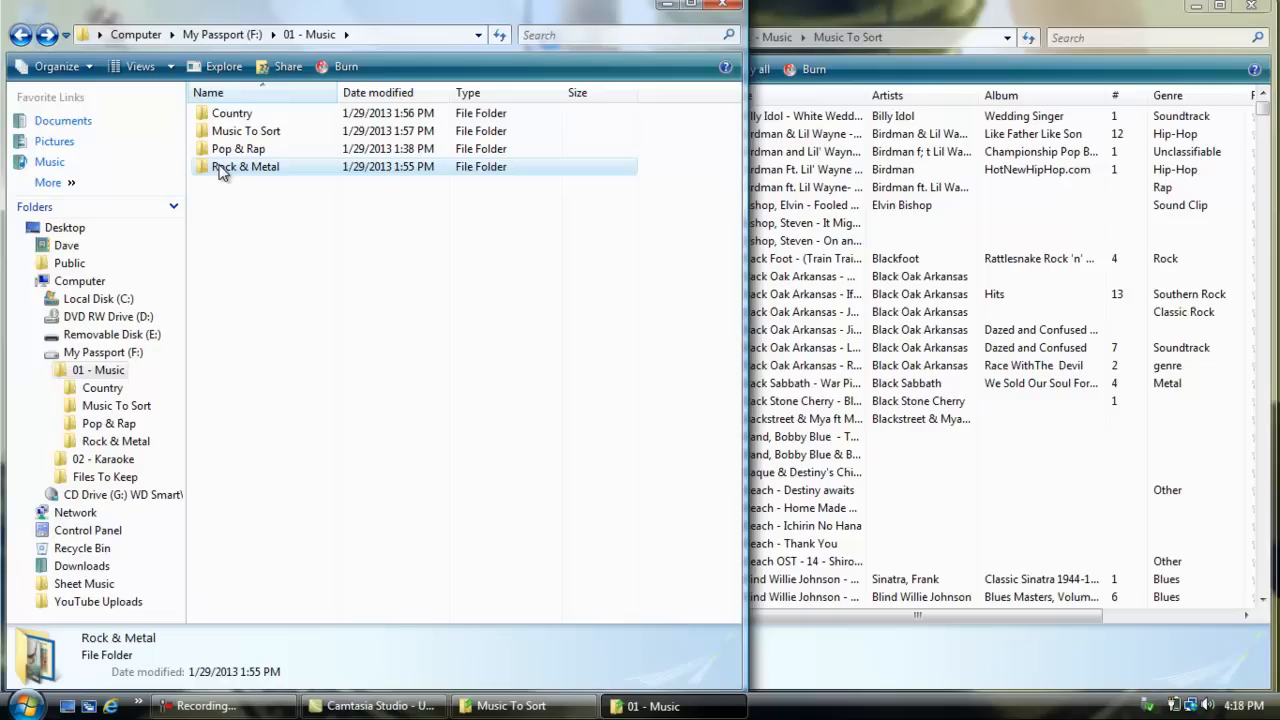
double_click(222, 170)
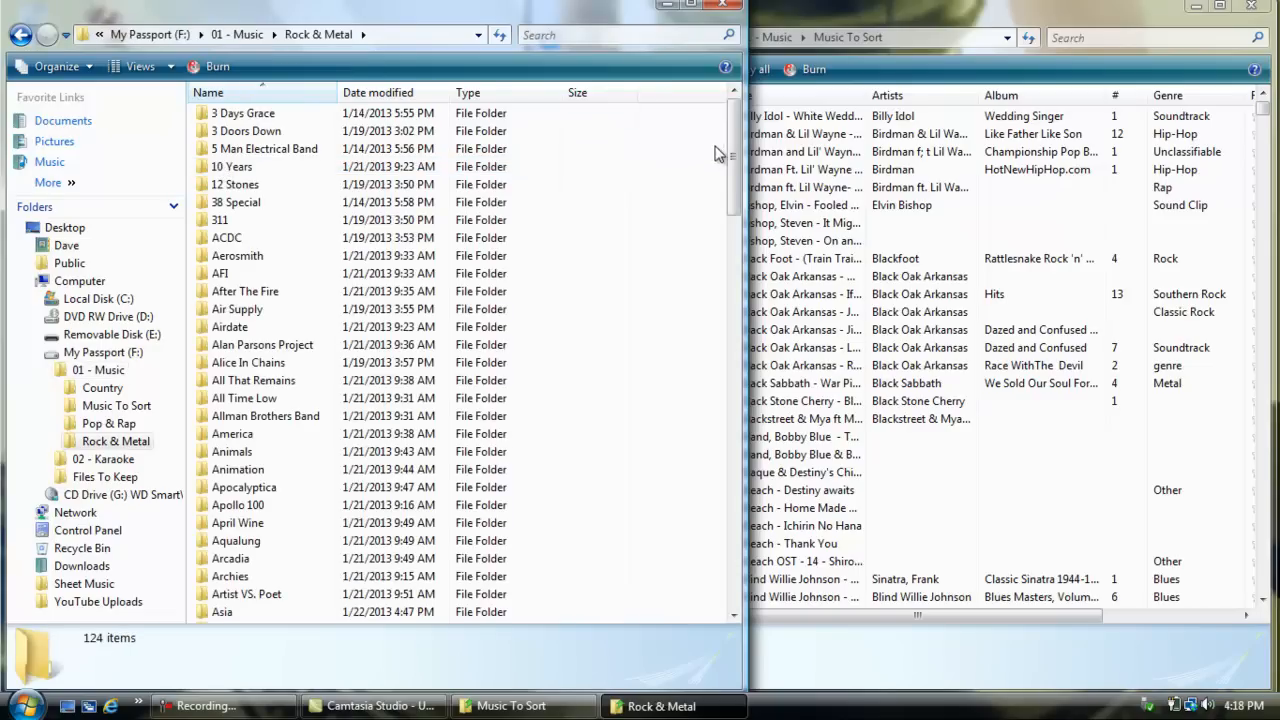
left_click_drag(740, 155, 728, 130)
left_click(756, 72)
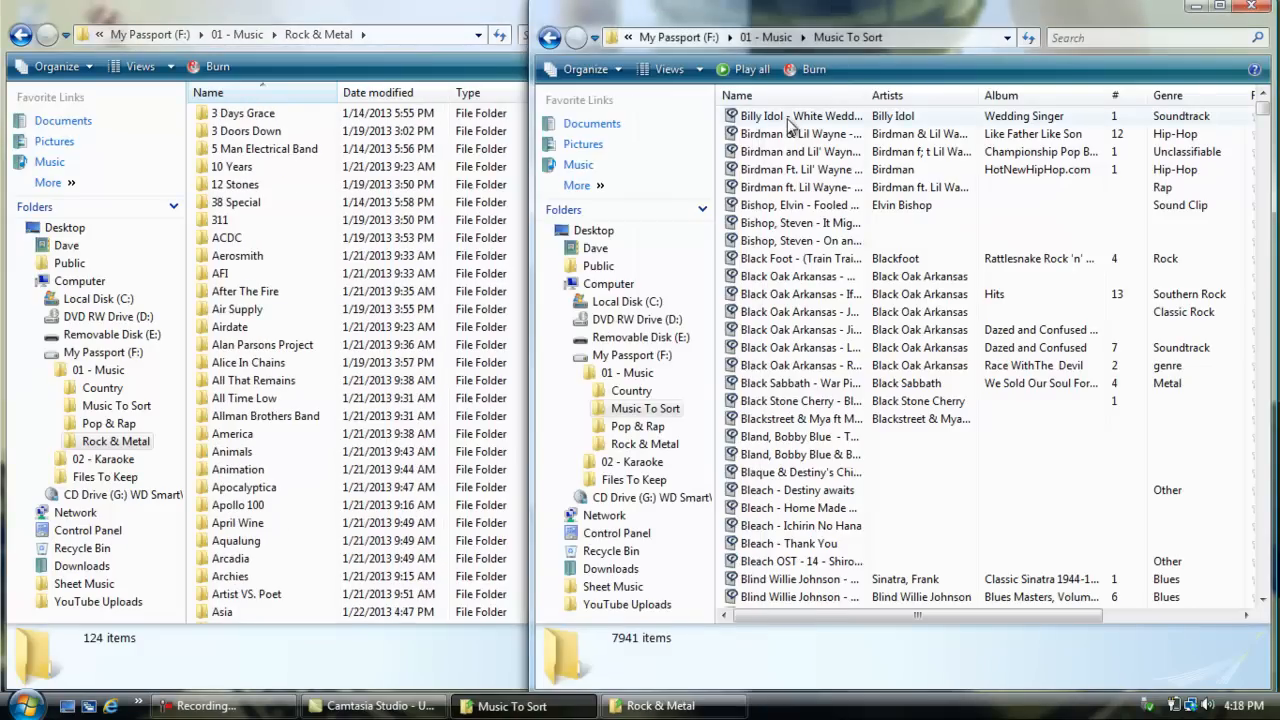
left_click(441, 5)
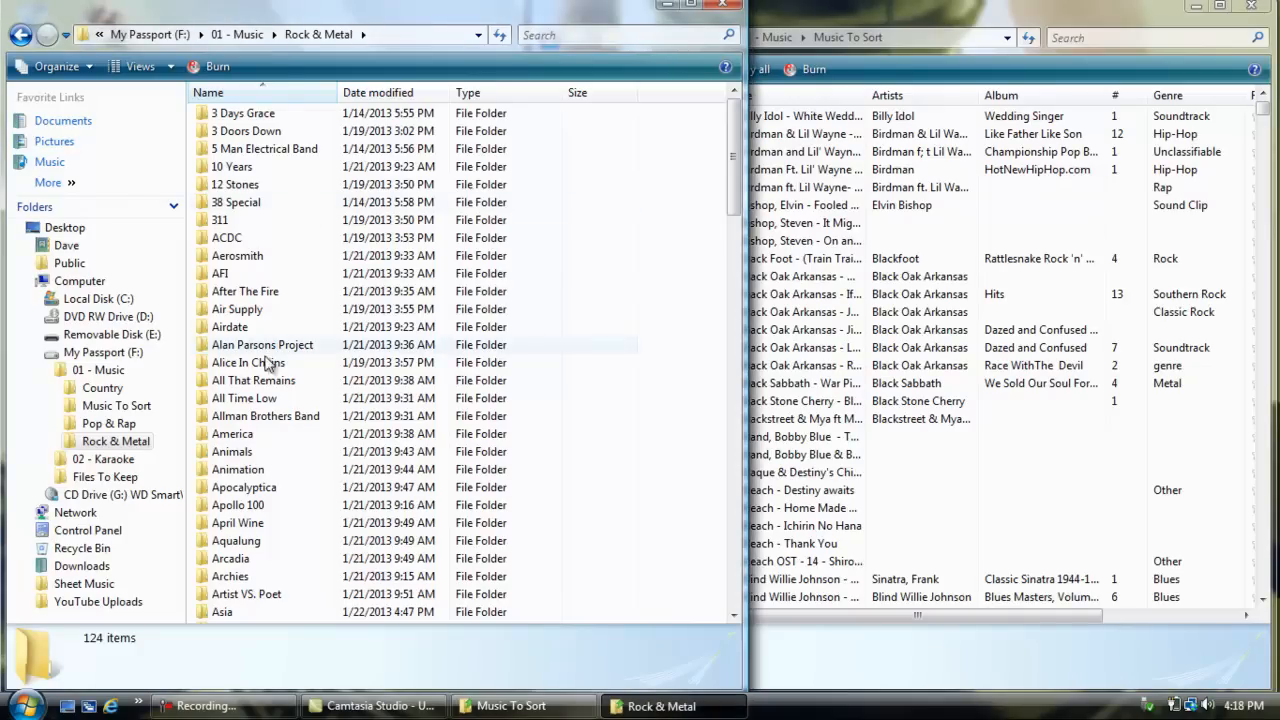
Step: Create a new folder named Billy Idol inside the Rock & Metal folder
left_click_drag(737, 150, 738, 234)
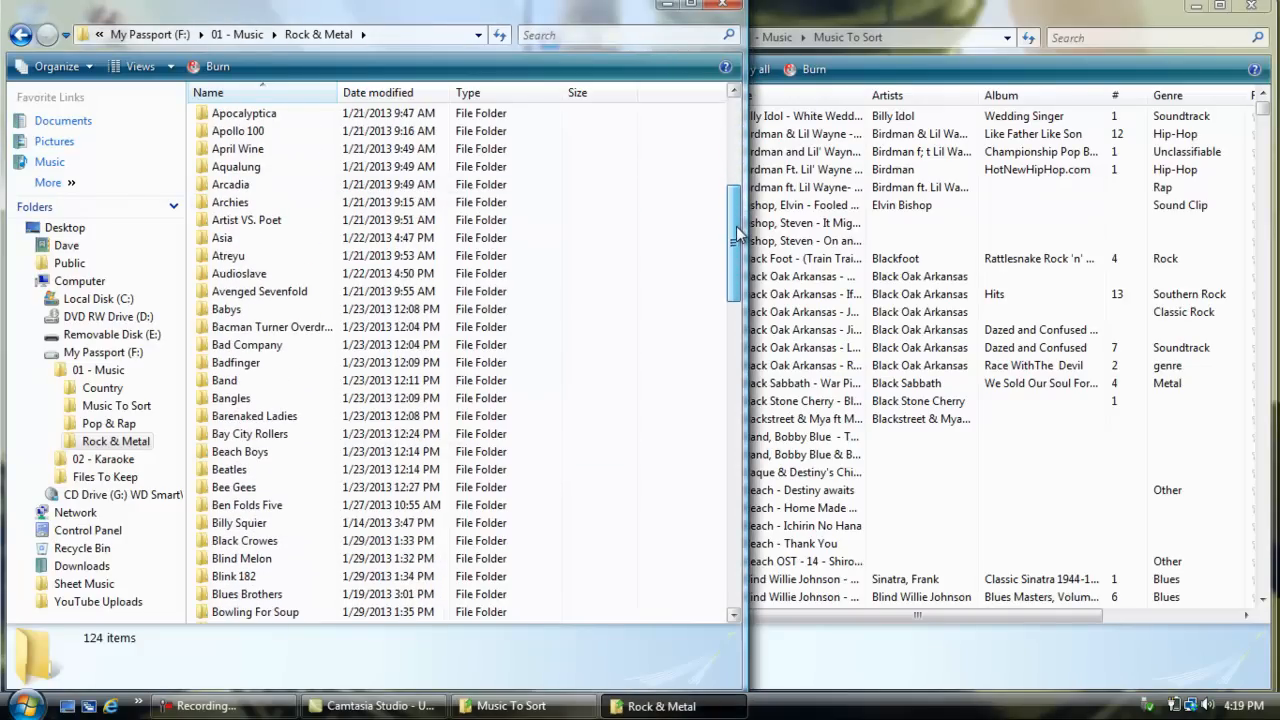
right_click(677, 234)
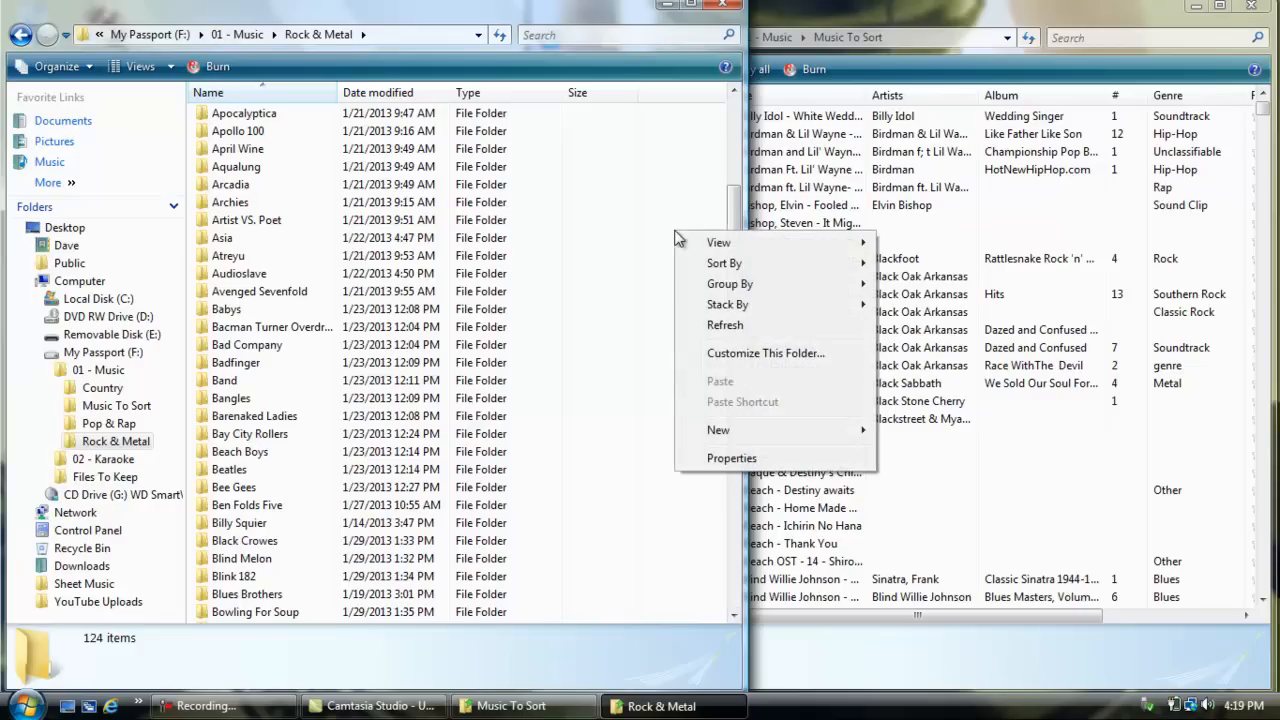
mouse_move(860, 431)
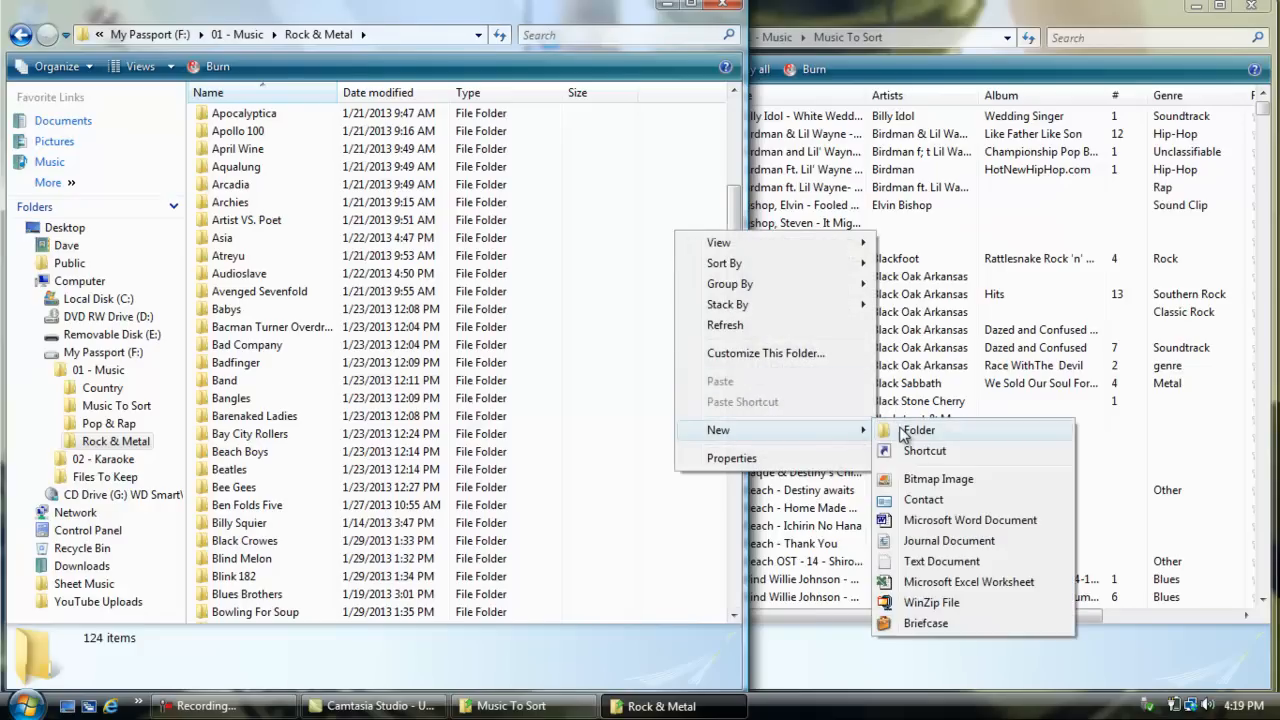
left_click(903, 431)
type("B")
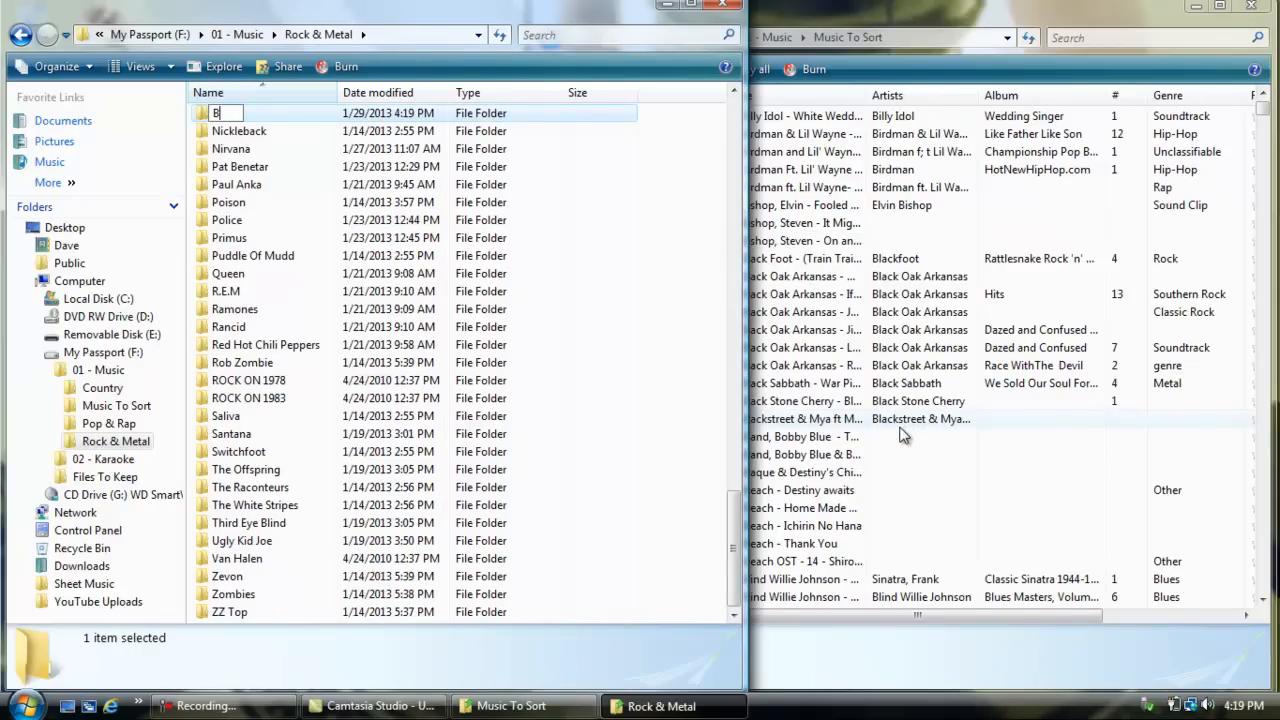
type("illy Idol")
key("Return")
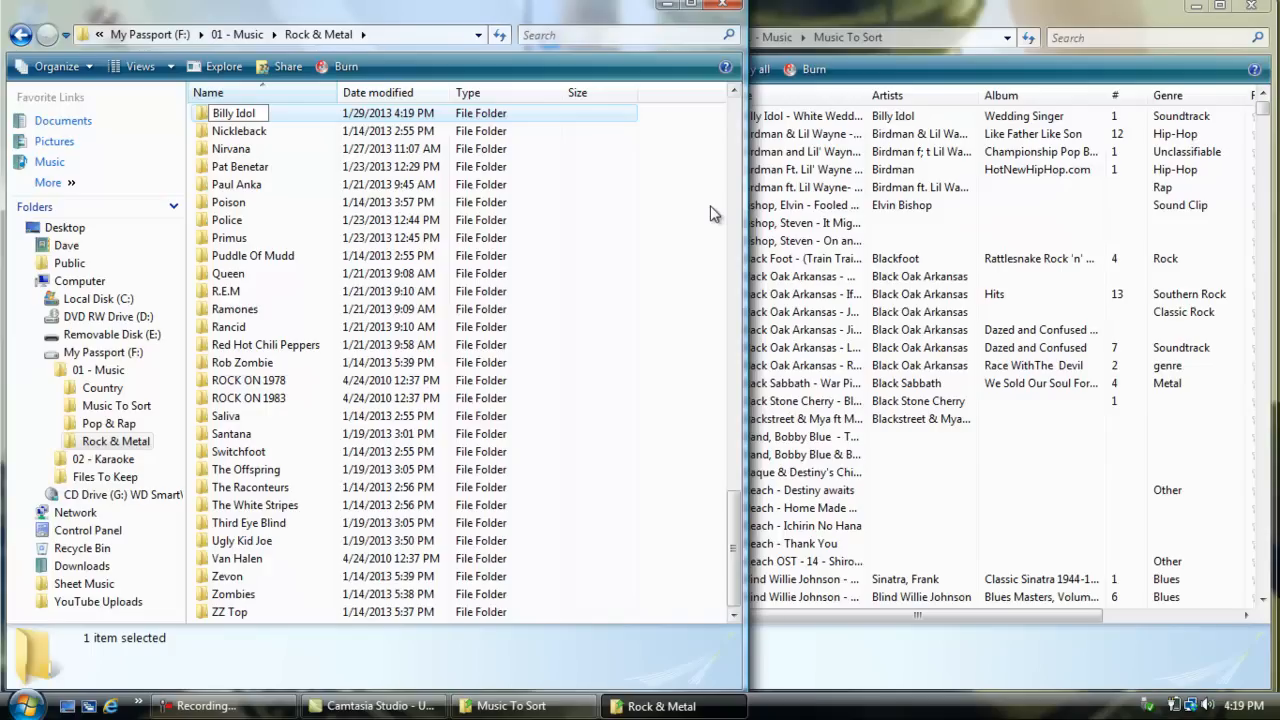
left_click(686, 268)
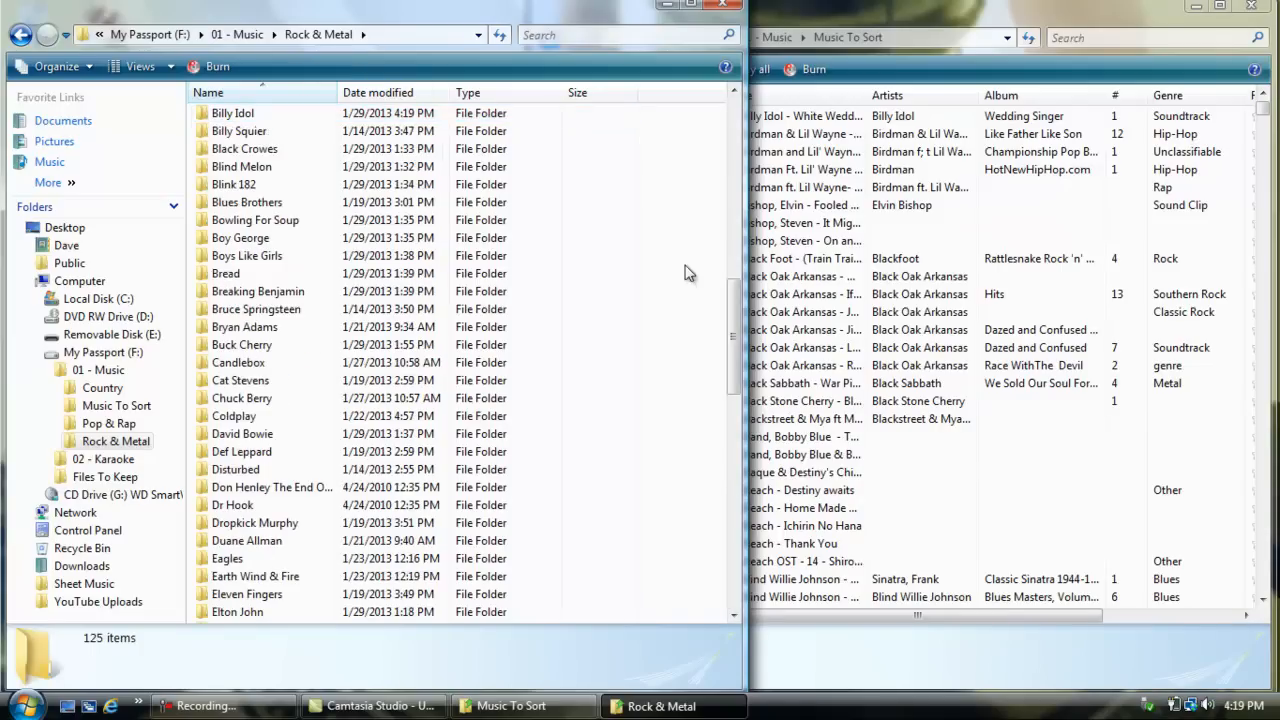
Step: Move the Billy Idol - White Wedding song from Music To Sort into the Billy Idol folder and return to Rock & Metal
double_click(263, 115)
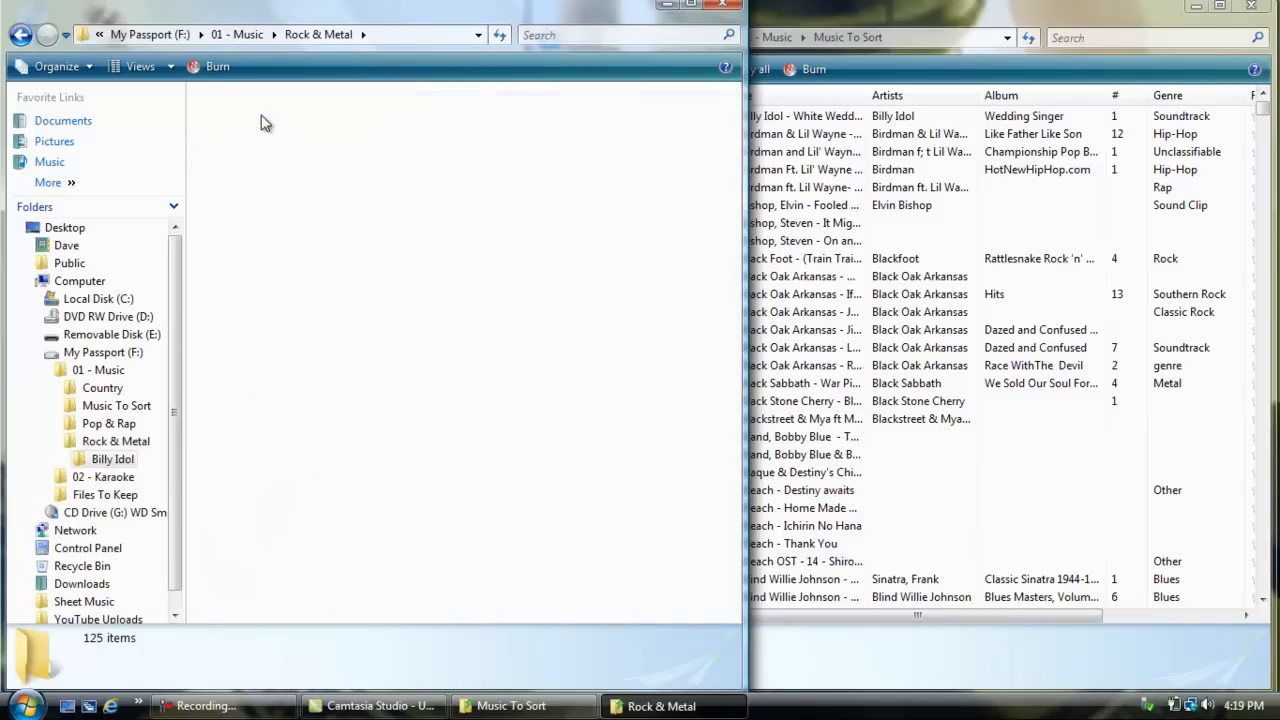
left_click(767, 8)
left_click_drag(773, 112, 365, 215)
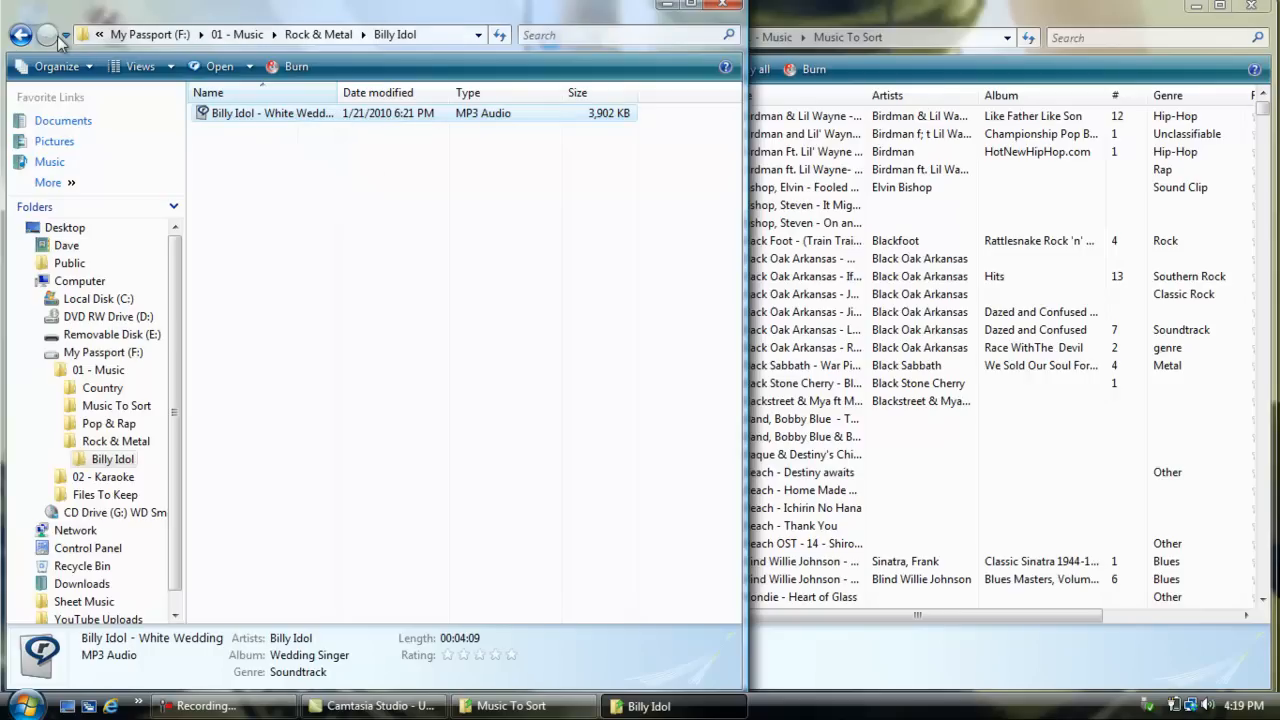
left_click(20, 36)
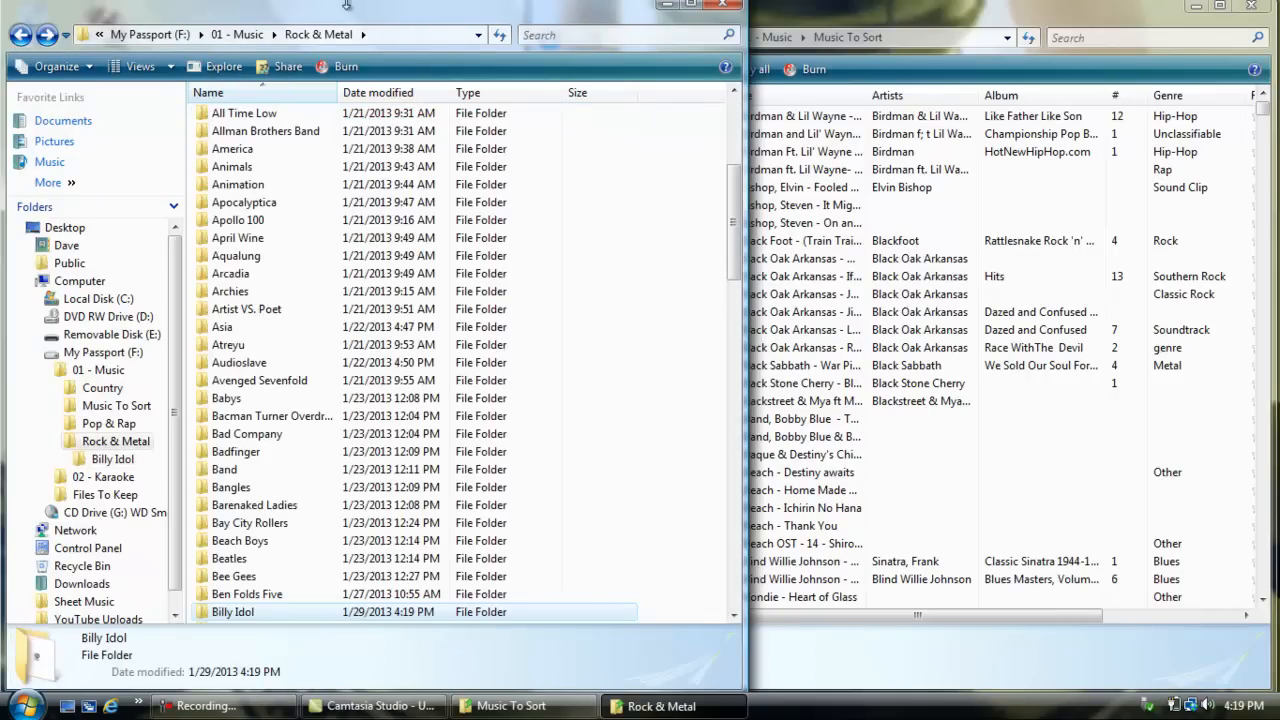
Step: Check Music To Sort for the next rock artist and create a folder named Black Sabbath in Rock & Metal
left_click(830, 16)
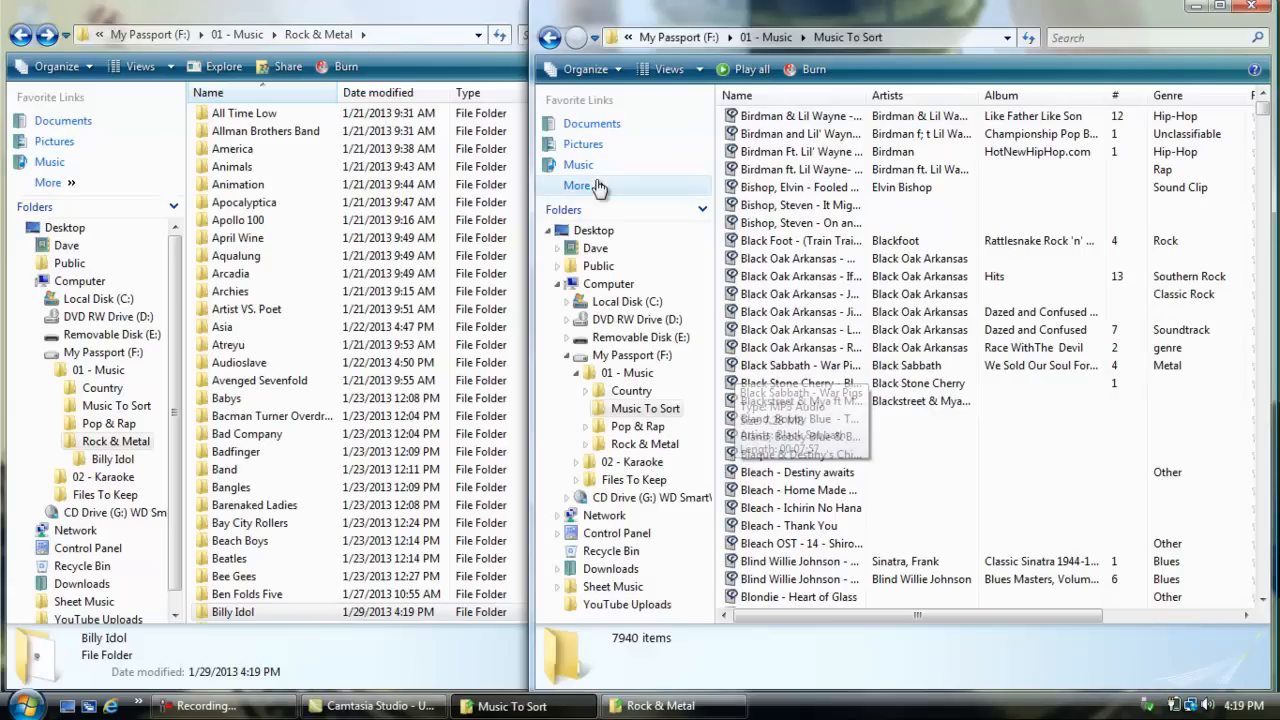
left_click(452, 6)
left_click_drag(733, 249, 738, 295)
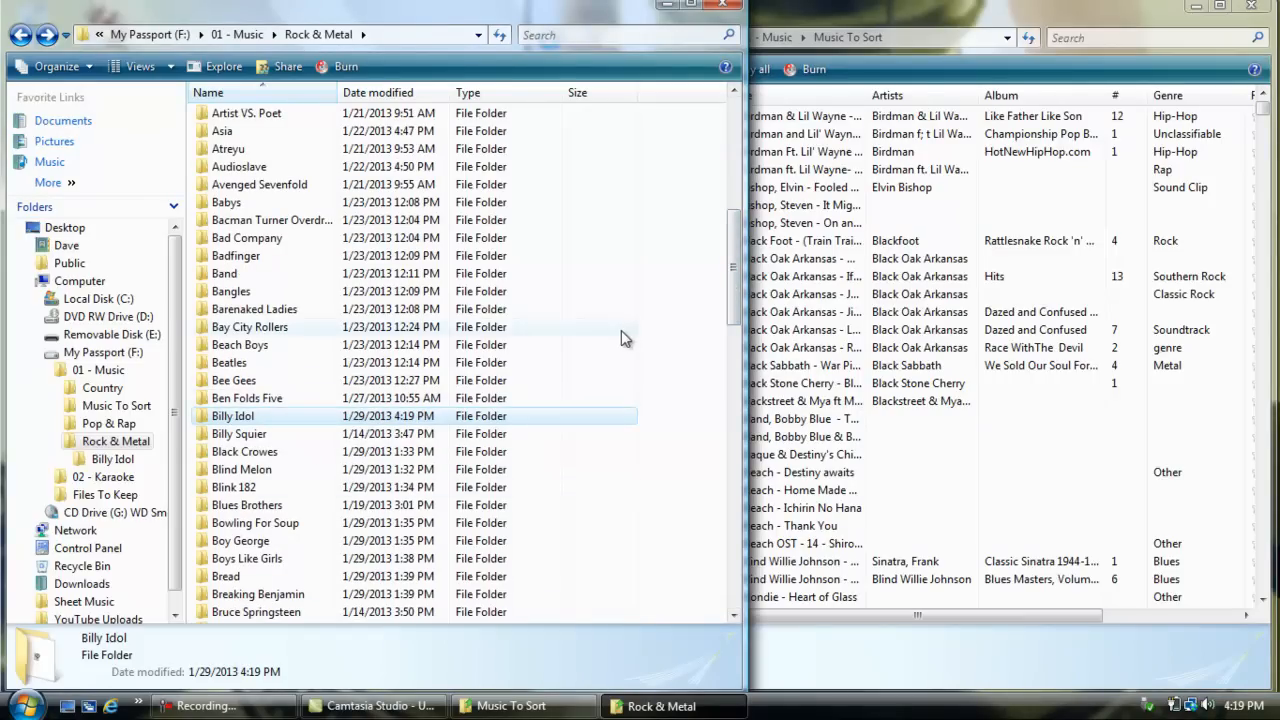
right_click(657, 336)
mouse_move(845, 557)
left_click(978, 365)
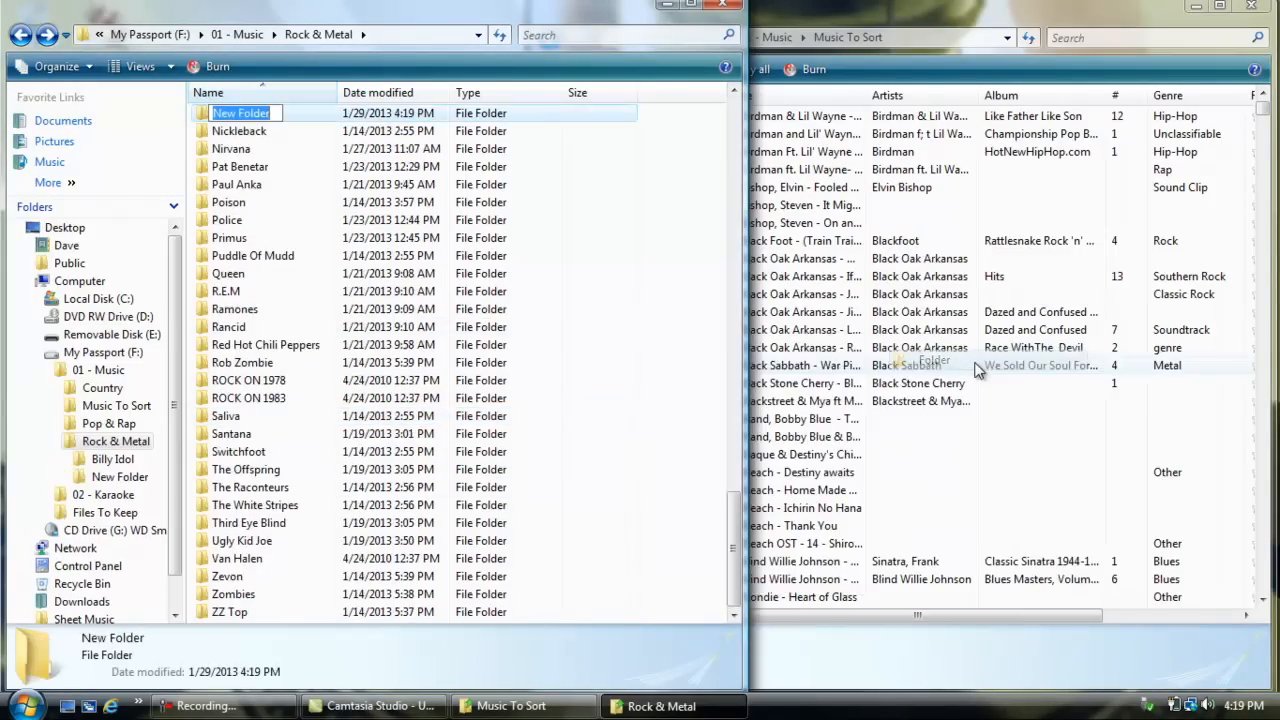
type("Black Sabbath")
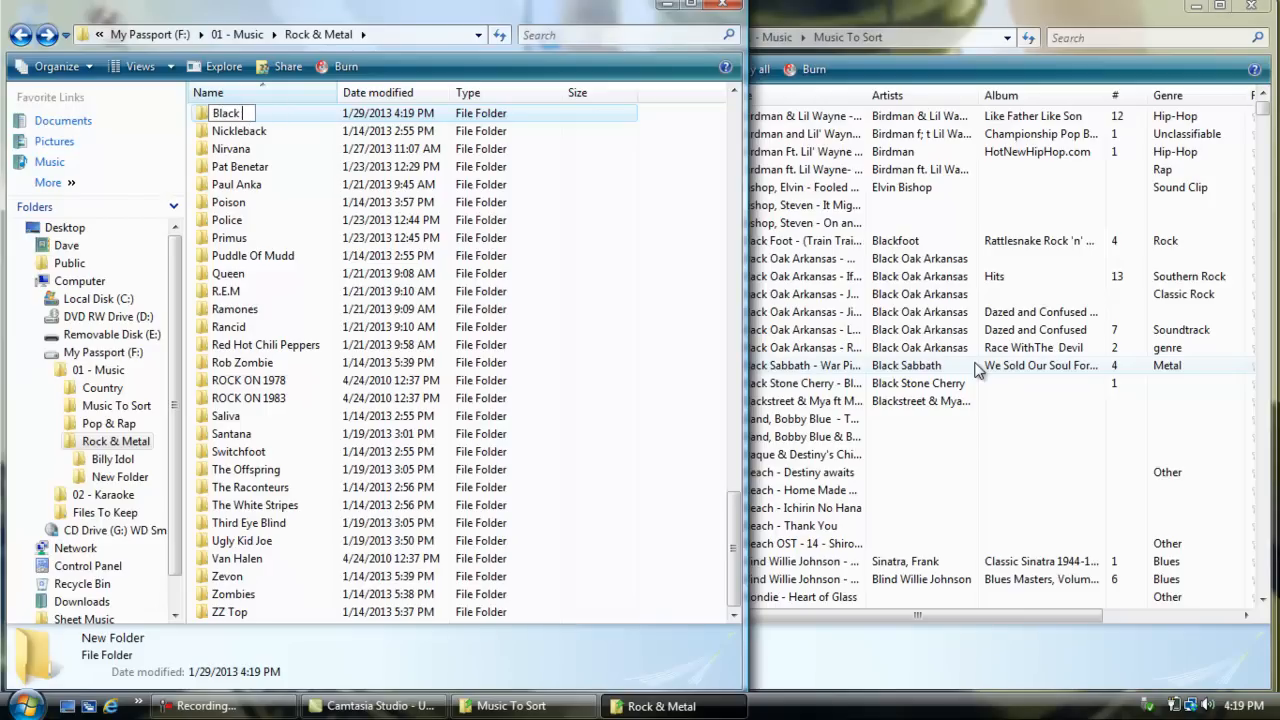
left_click(690, 173)
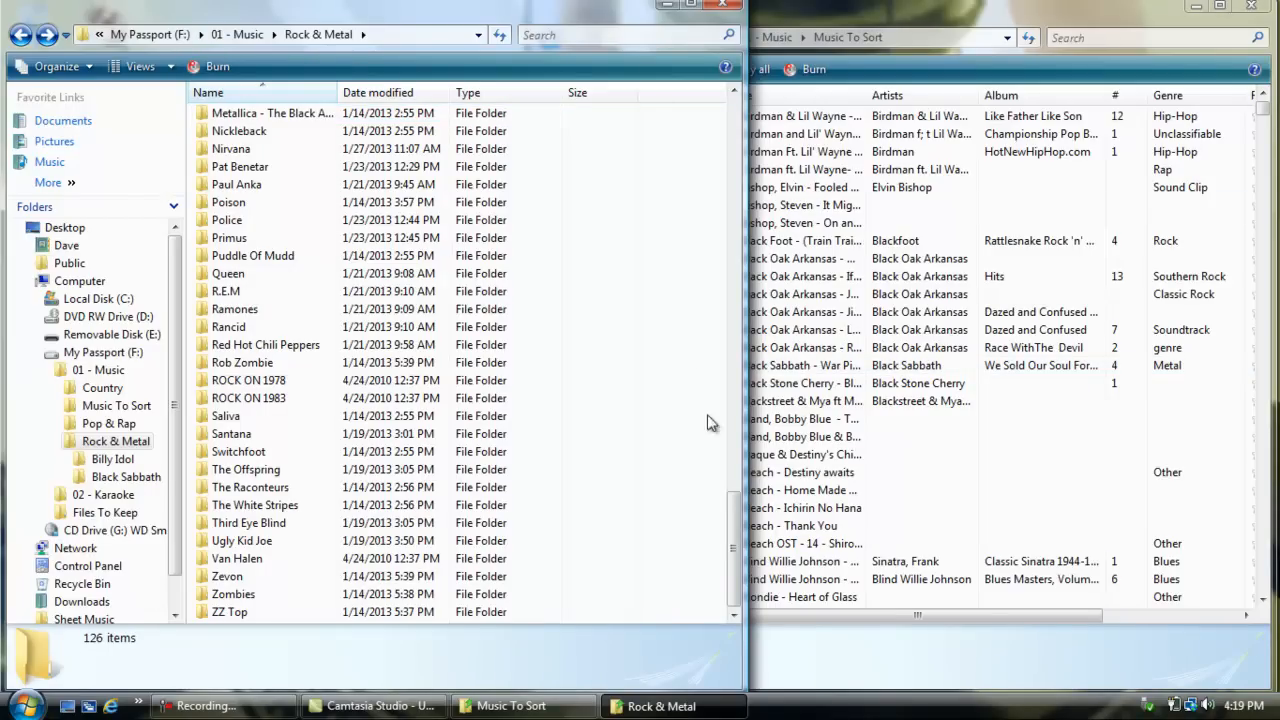
Step: Move the Black Sabbath - War Pigs song from Music To Sort into the Black Sabbath folder and return to Rock & Metal
left_click_drag(737, 520, 740, 262)
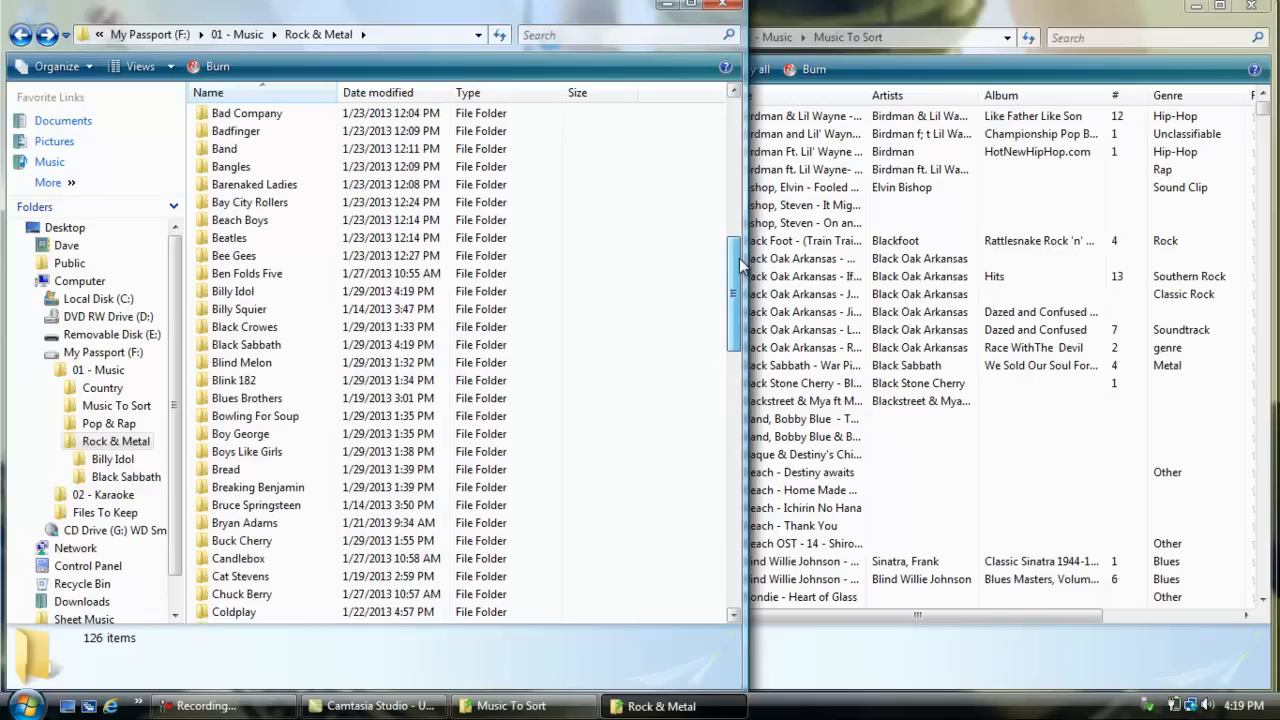
double_click(236, 346)
left_click(843, 7)
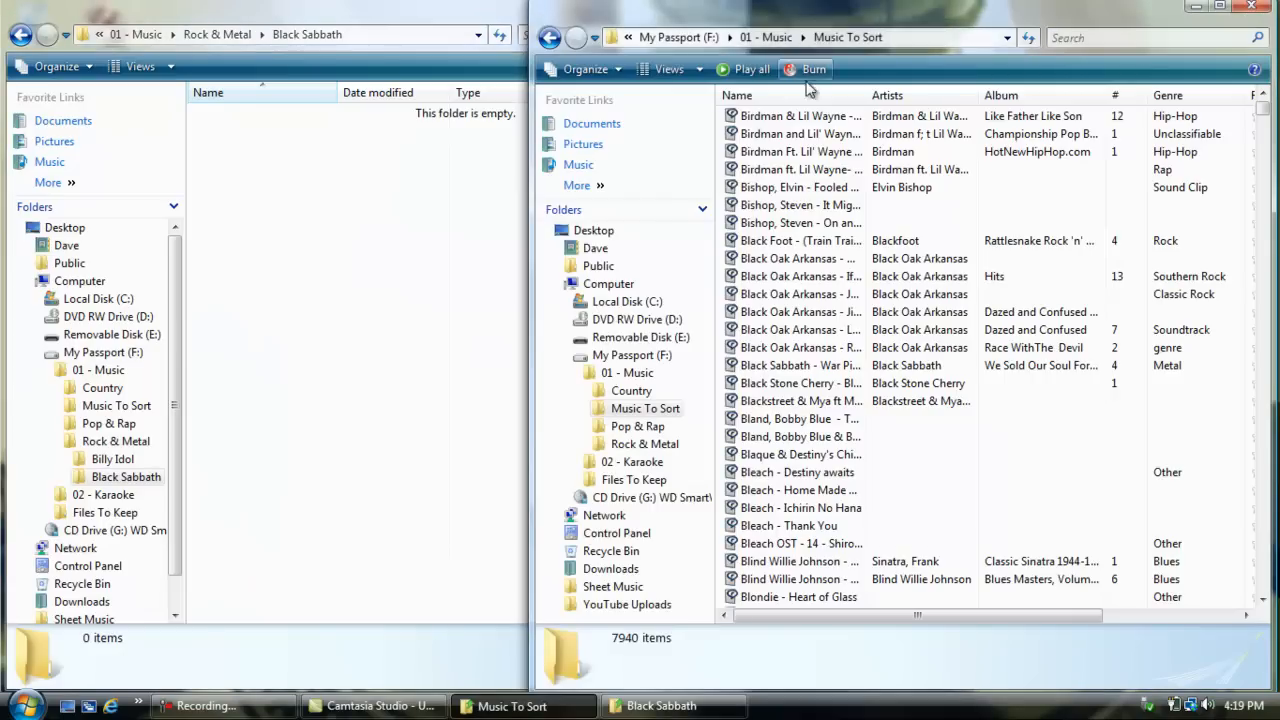
left_click_drag(771, 365, 498, 356)
left_click(303, 206)
left_click(20, 34)
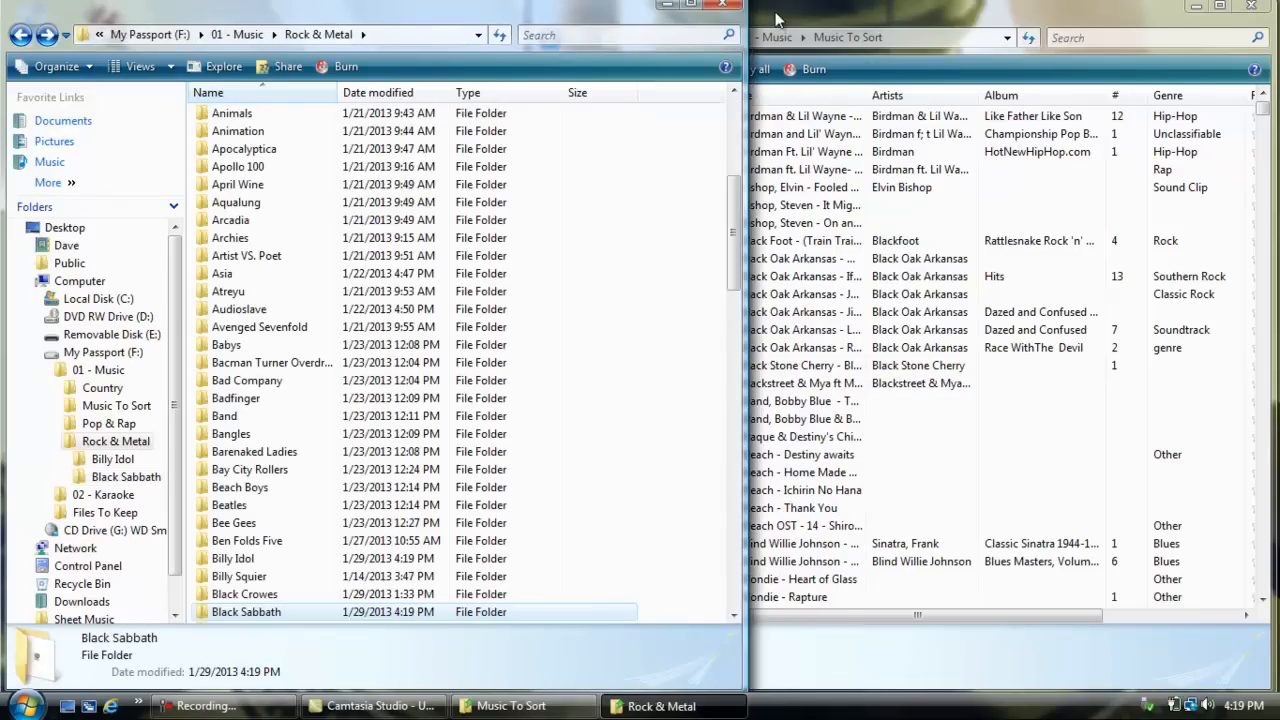
Step: Bring the Music To Sort window to the front and shift it slightly toward the Rock & Metal window
left_click(775, 20)
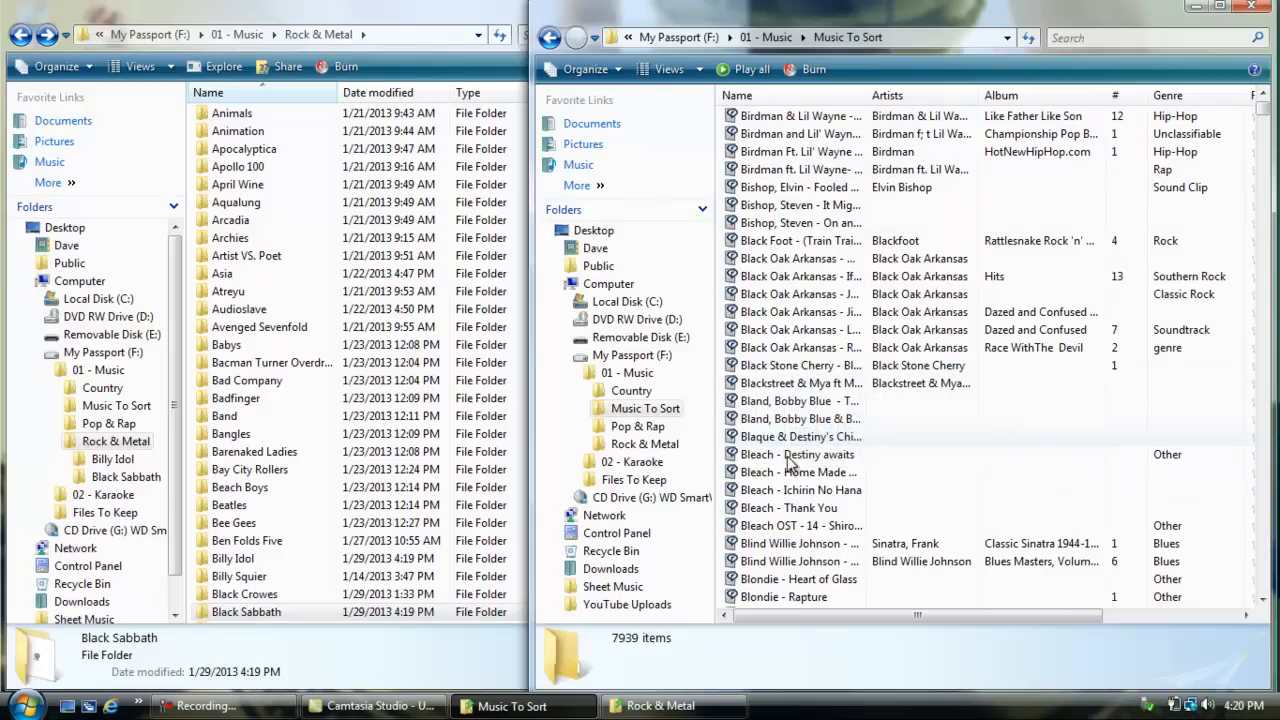
left_click_drag(1003, 28, 983, 26)
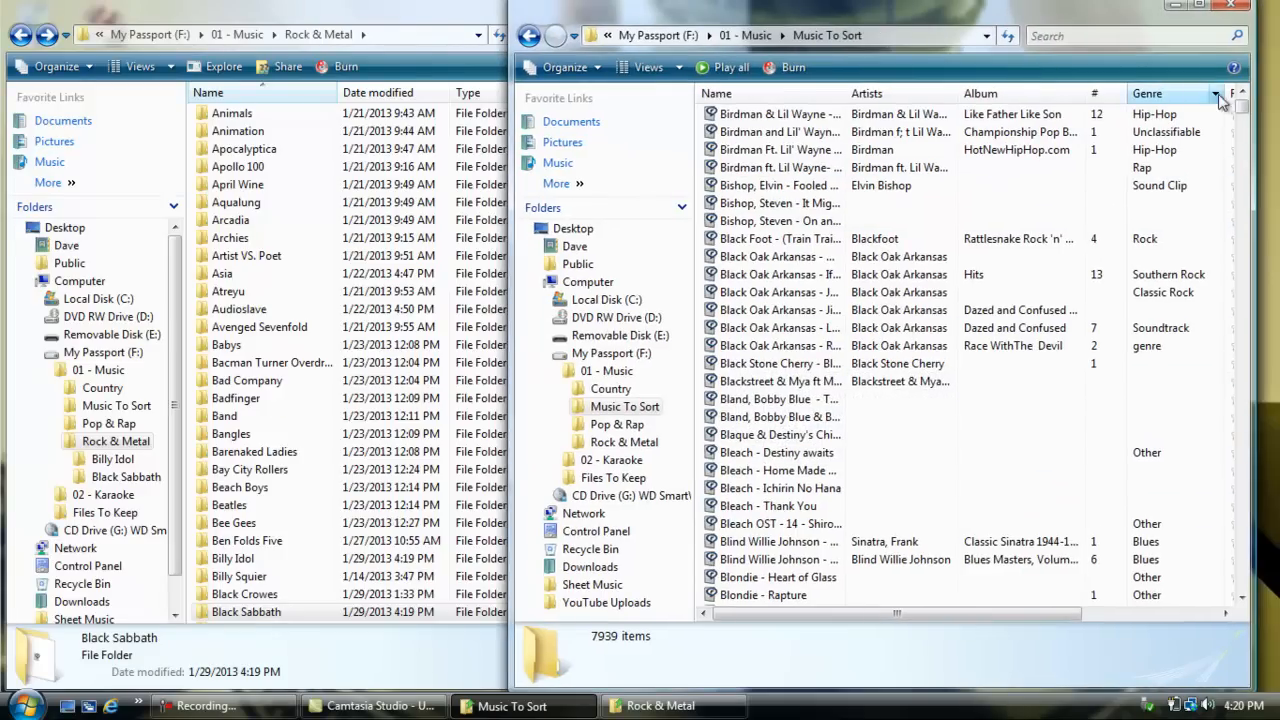
Step: Find the Eric Clapton songs in Music To Sort and create a folder named Eric Clapton in Rock & Metal
left_click_drag(1242, 112, 1247, 160)
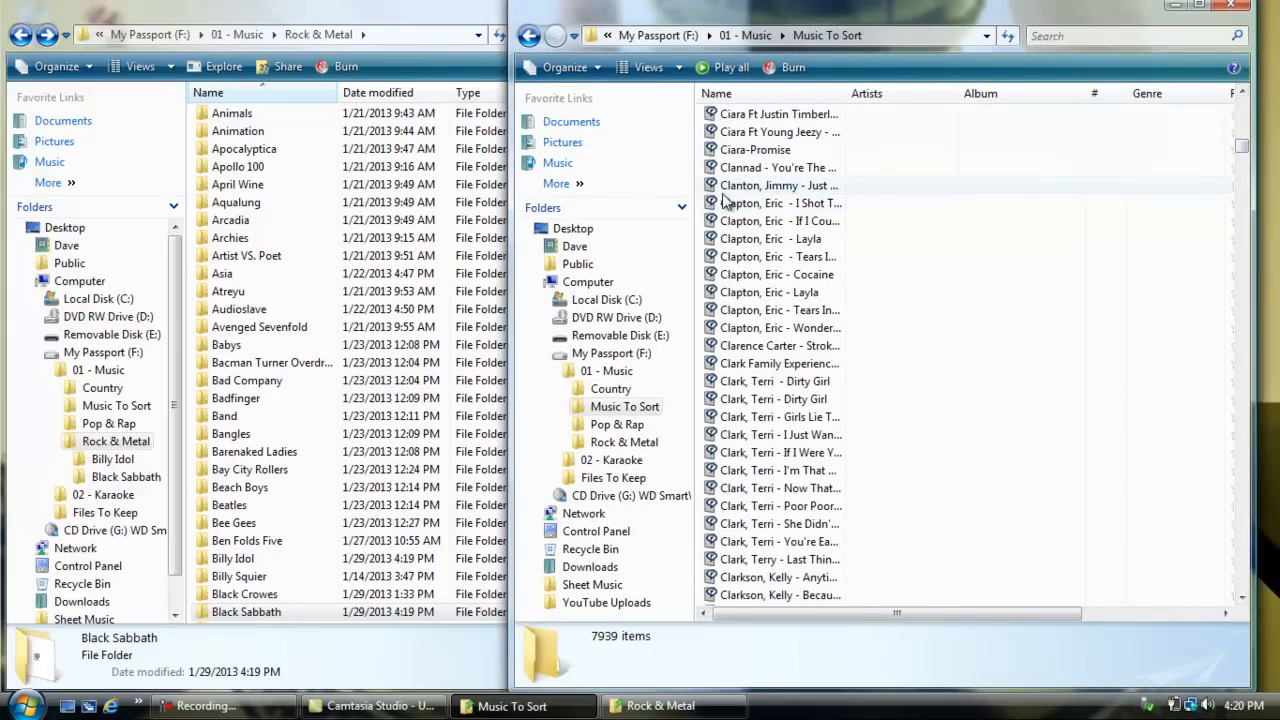
left_click(460, 8)
left_click_drag(735, 200, 741, 322)
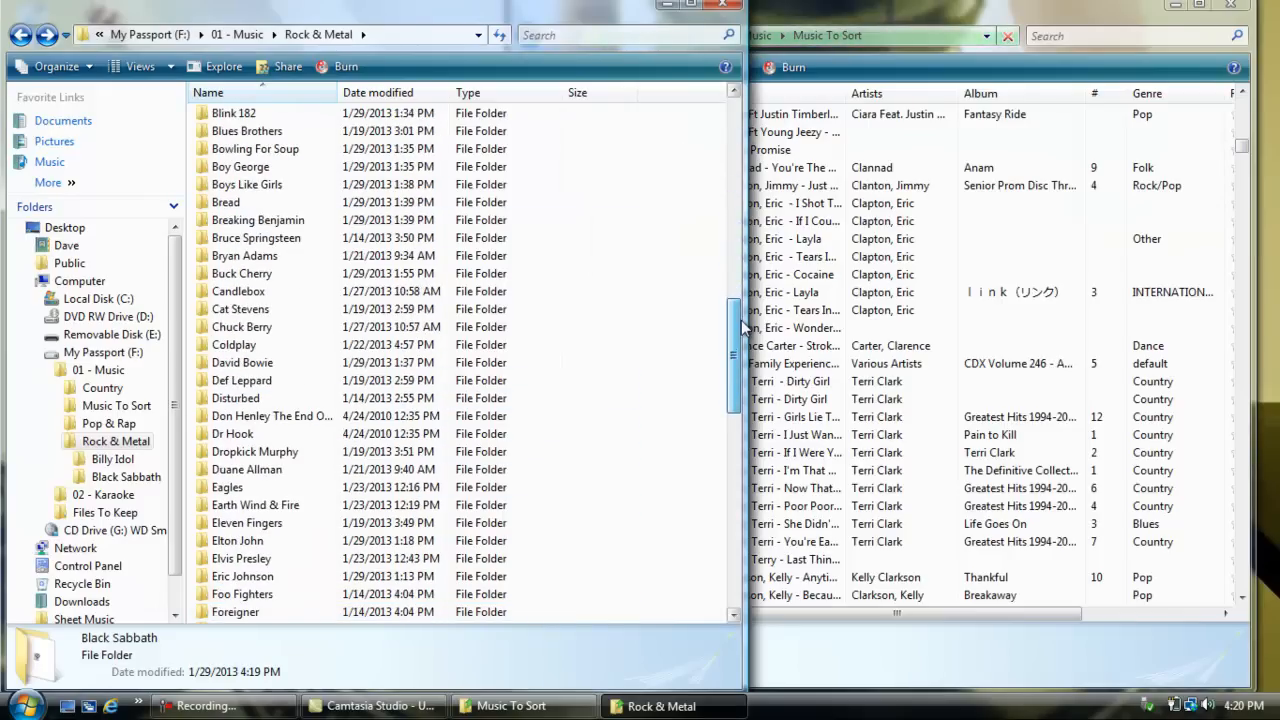
right_click(682, 322)
mouse_move(872, 544)
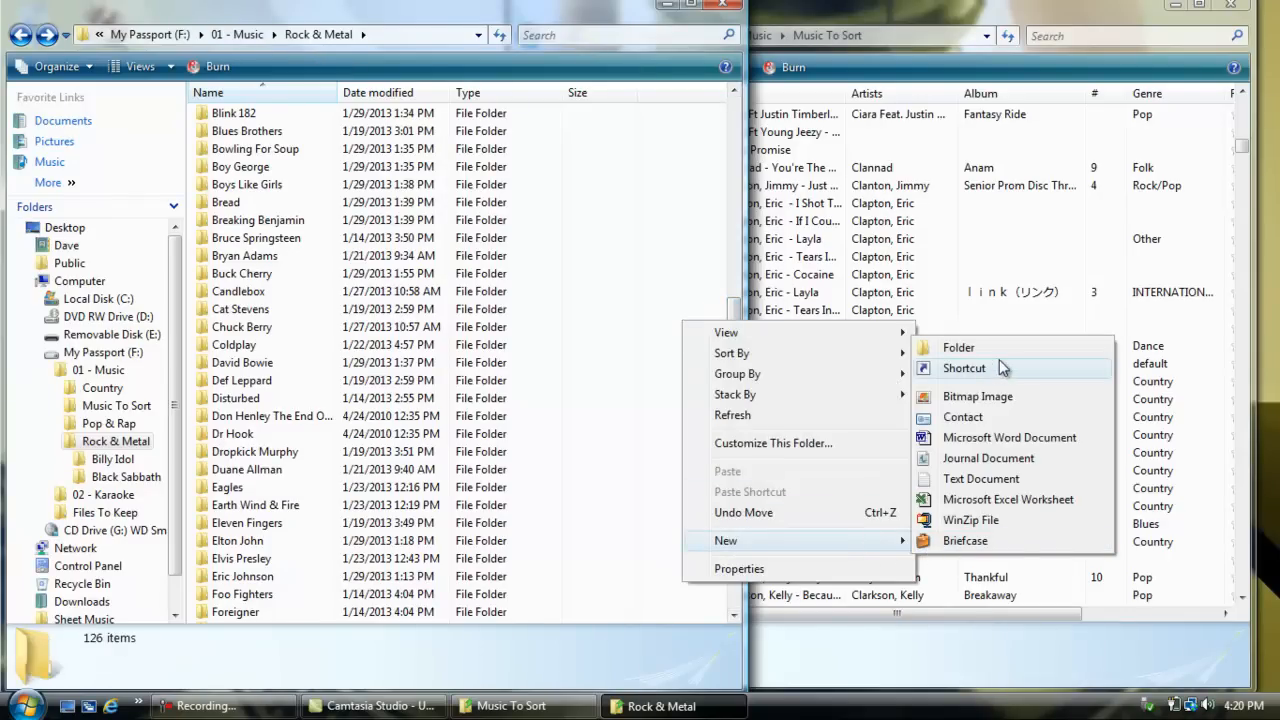
left_click(1008, 347)
type("Eric Clapton")
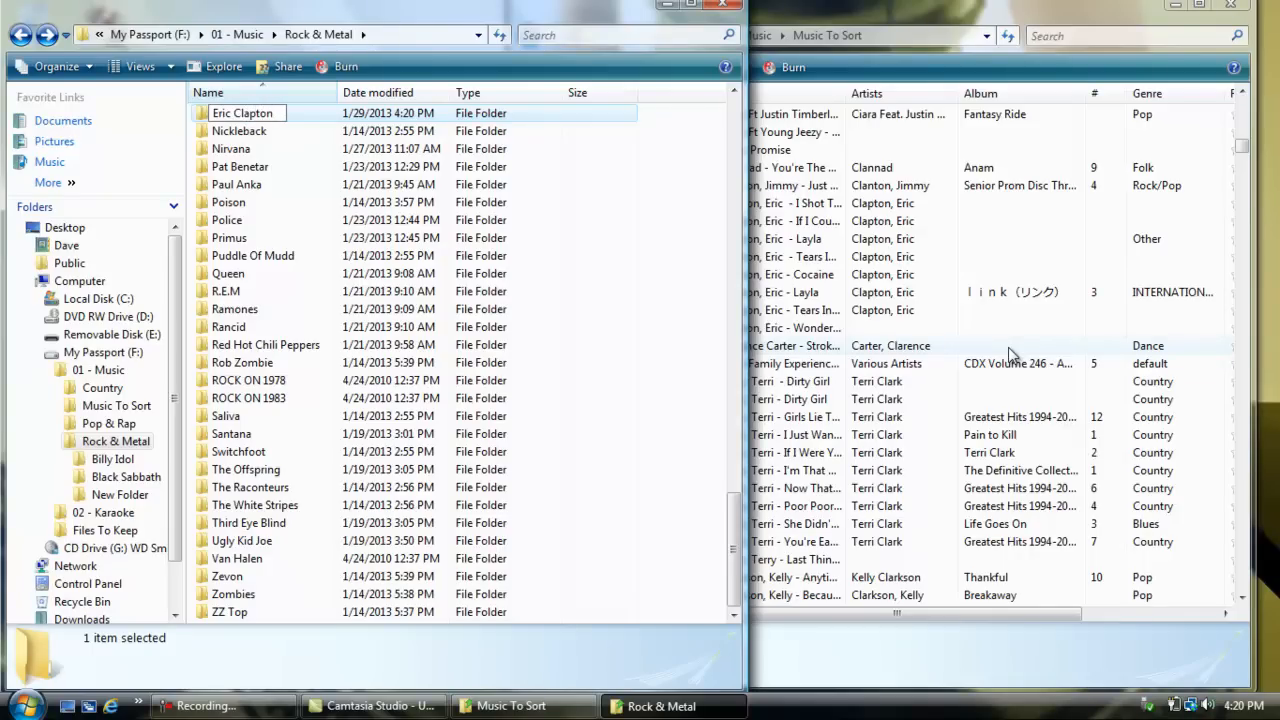
left_click(691, 200)
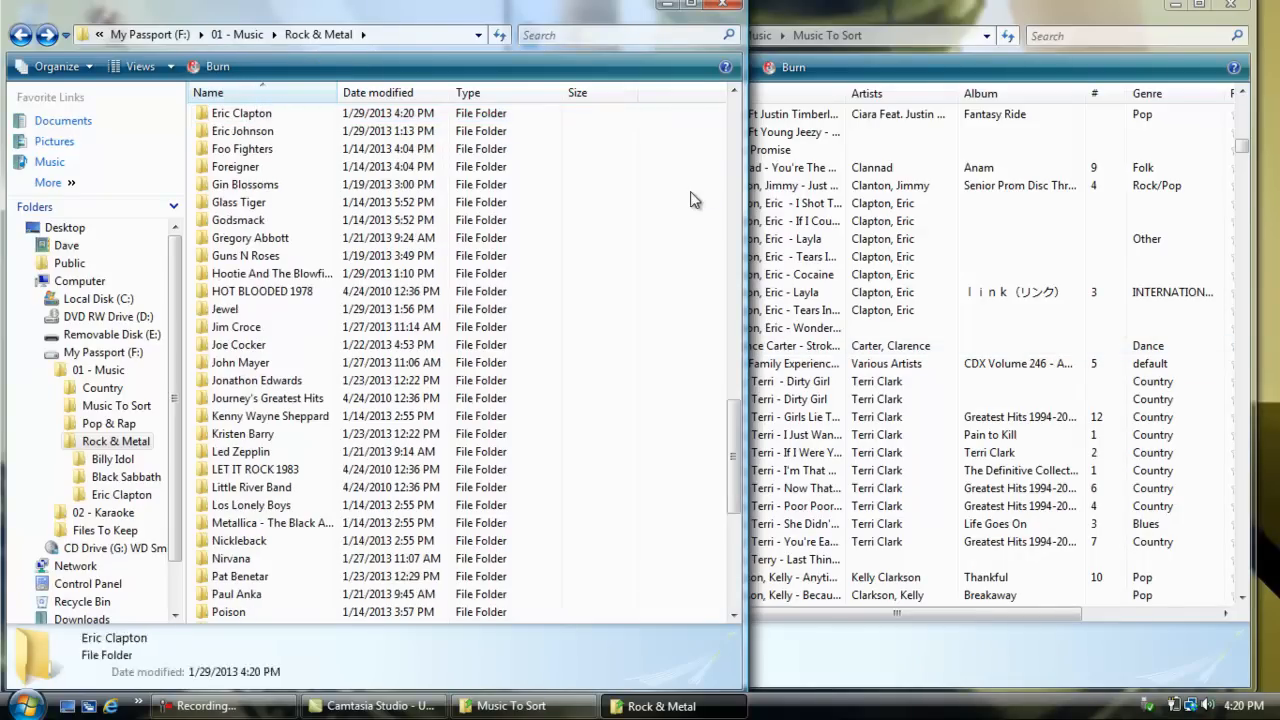
Step: Open the Eric Clapton folder and move all the songs listed under Clapton, Eric from Music To Sort into it
double_click(287, 114)
left_click(890, 10)
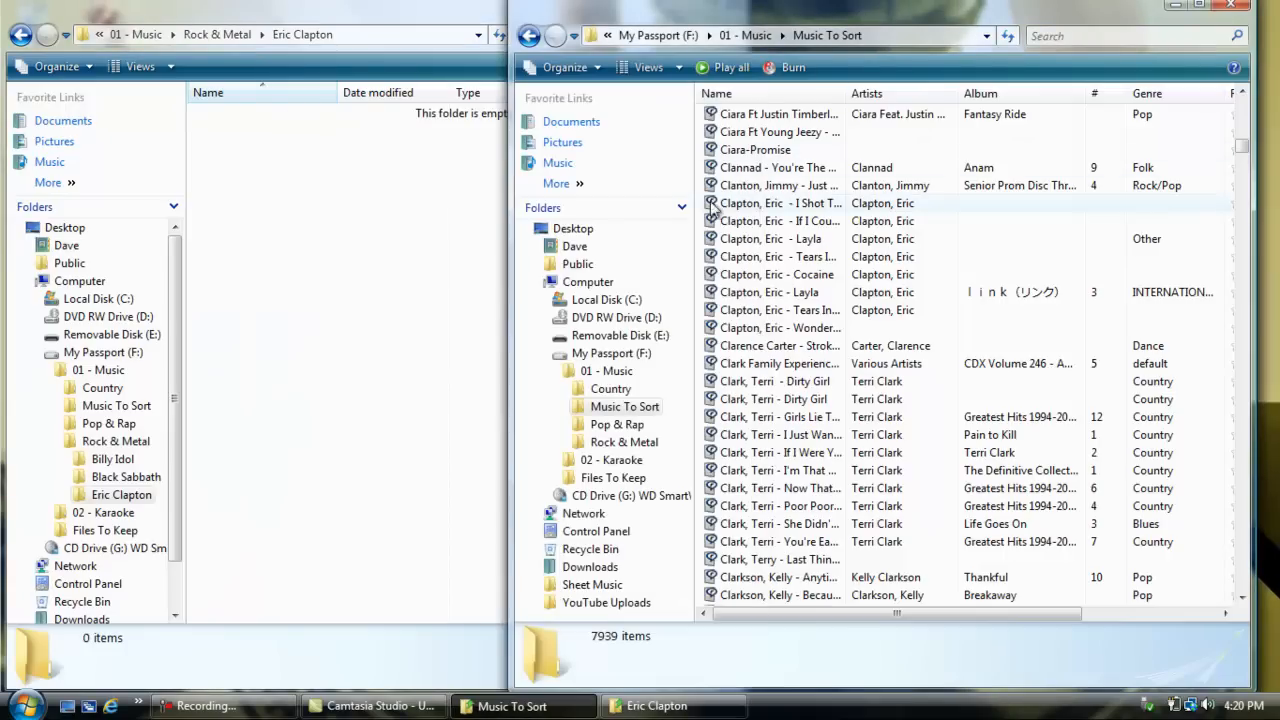
left_click_drag(697, 204, 766, 340)
left_click_drag(778, 334, 451, 371)
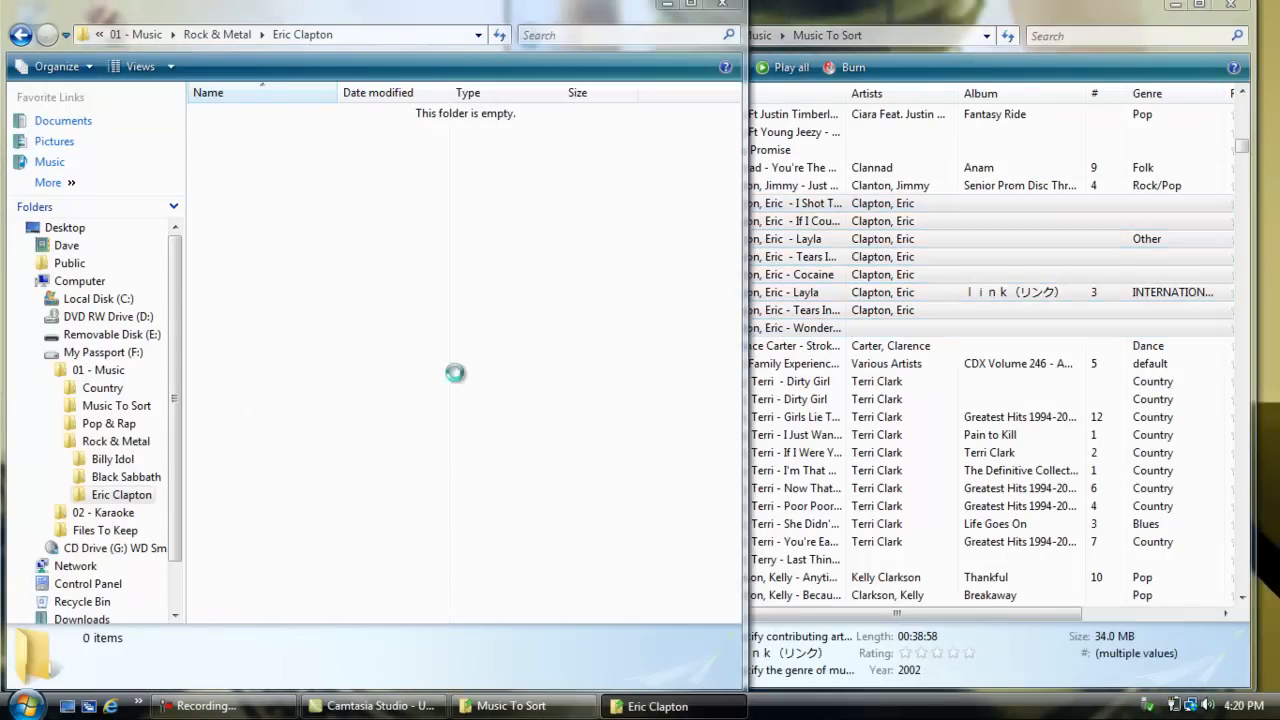
left_click(513, 432)
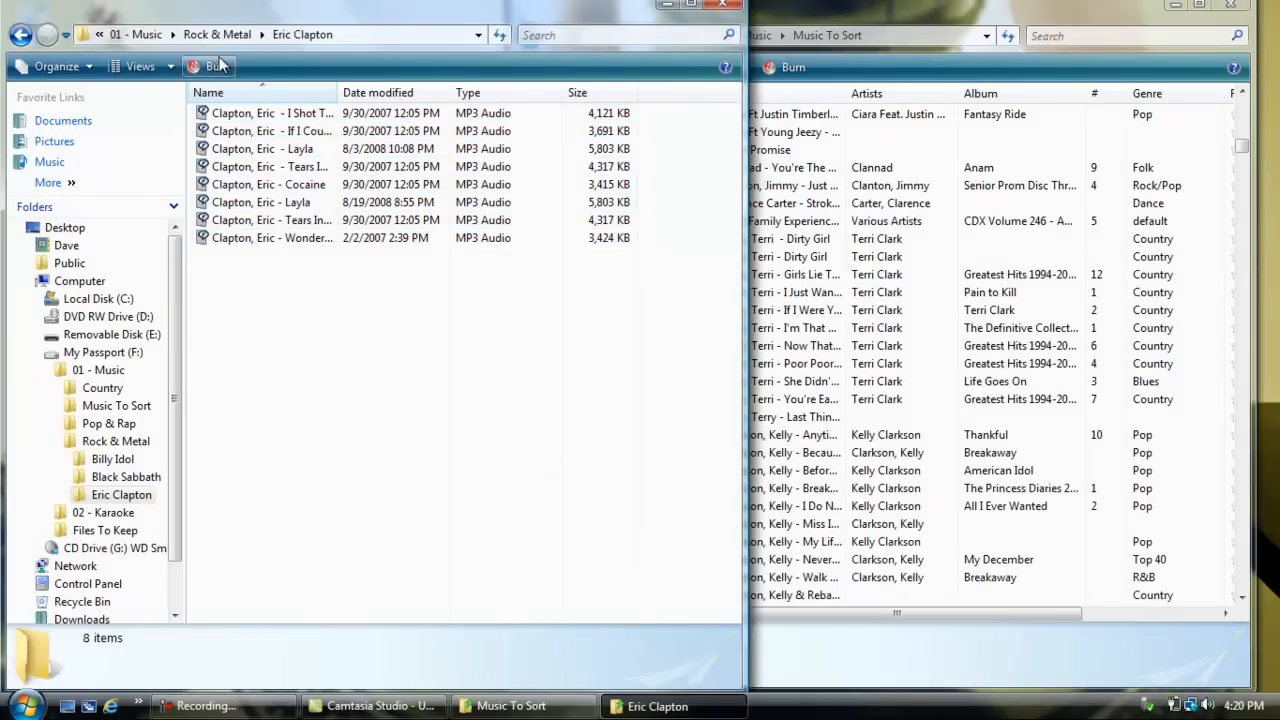
Step: Change the artist part of the I Shot The Sheriff file name to Eric Clapton and copy that artist name for reuse
right_click(223, 118)
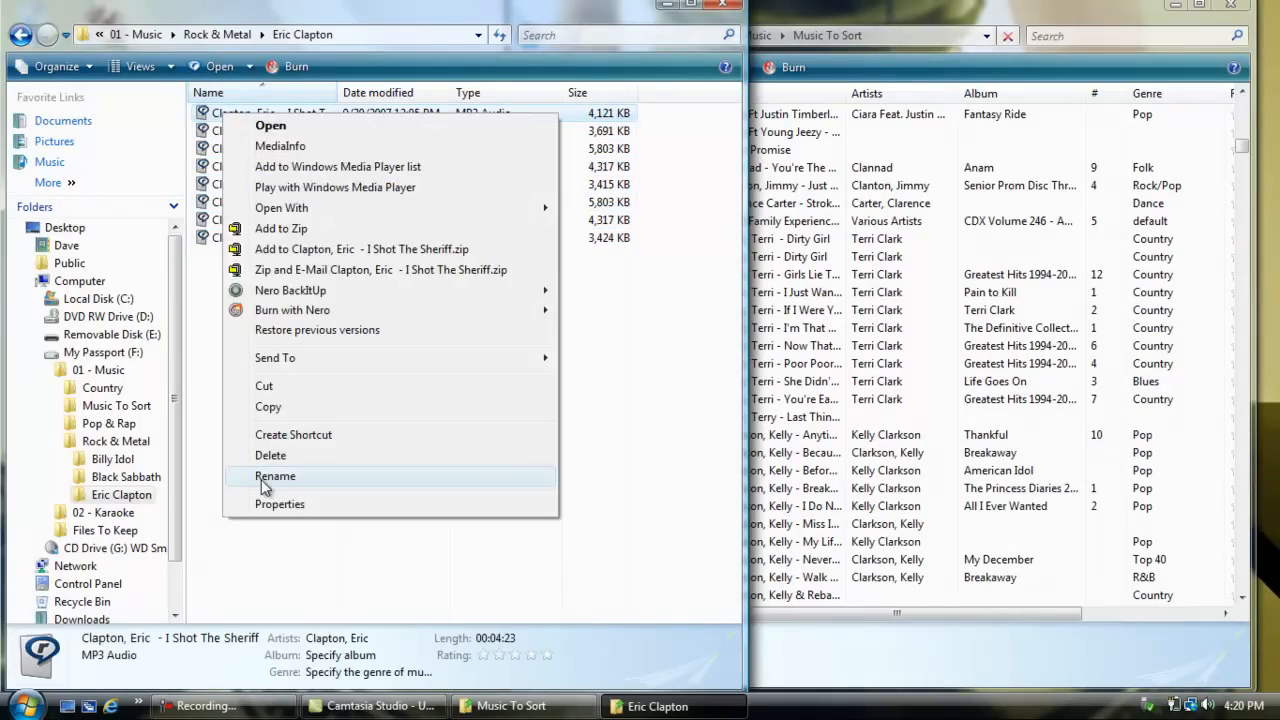
left_click(262, 476)
left_click_drag(276, 114, 193, 120)
type("Eric Clap")
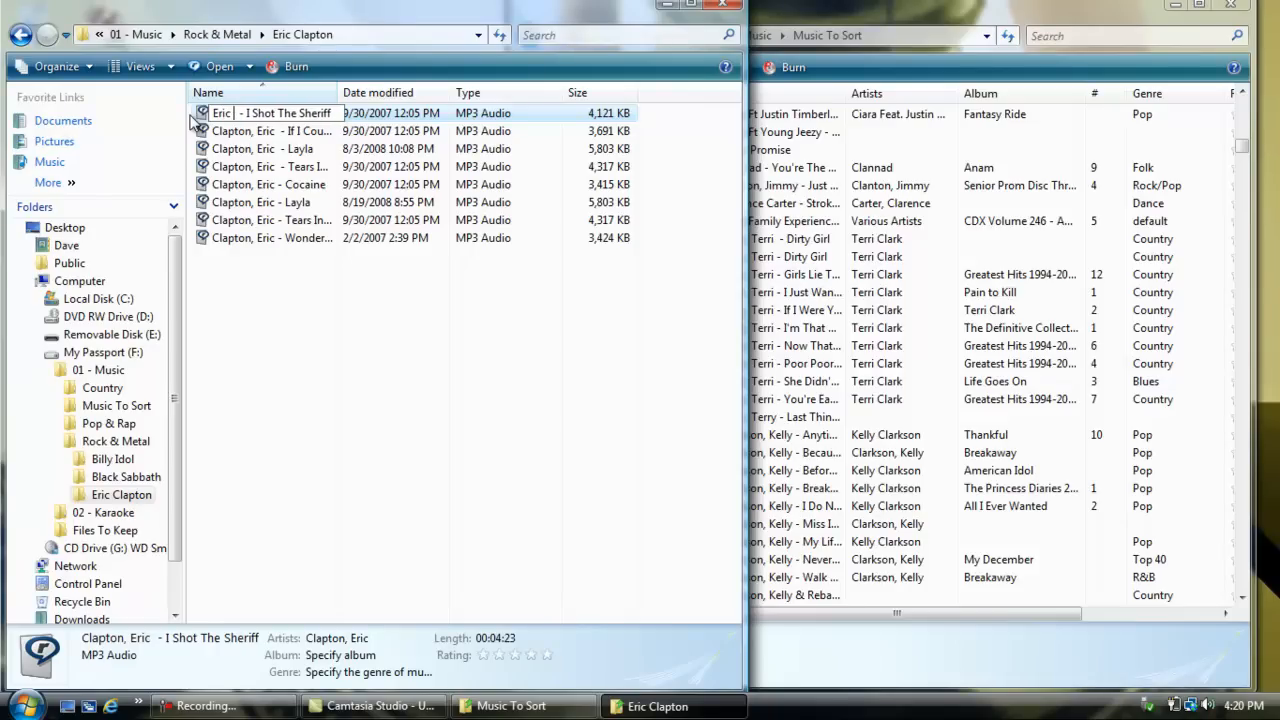
type("ton")
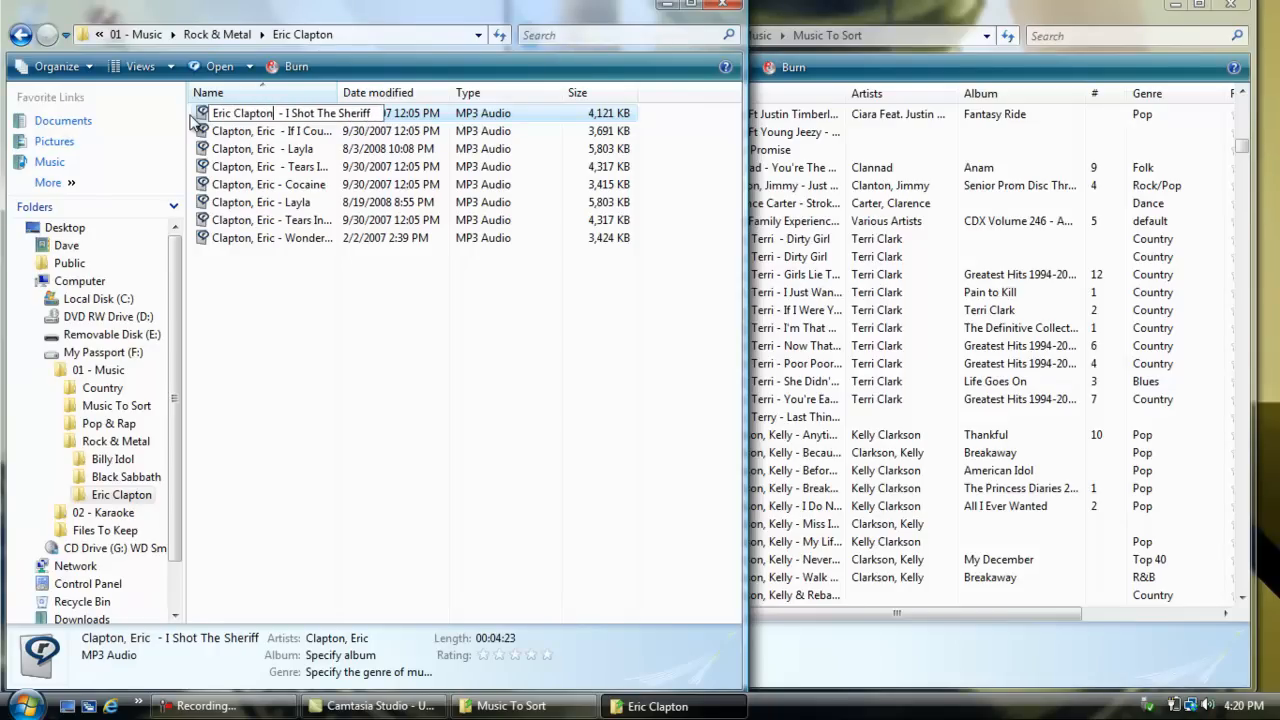
left_click_drag(212, 113, 270, 114)
right_click(270, 113)
left_click(283, 176)
left_click(313, 400)
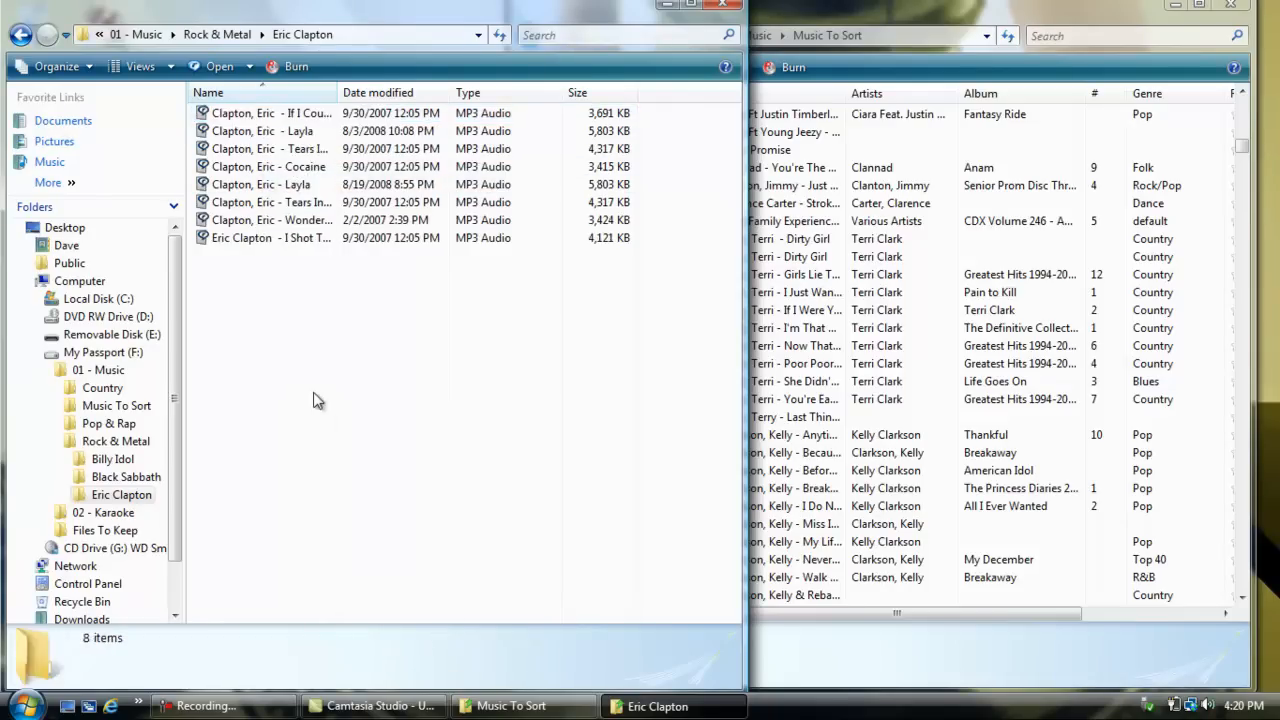
Step: Replace "Clapton, Eric" with the copied artist name Eric Clapton in the If I Could Change The World file name
right_click(233, 114)
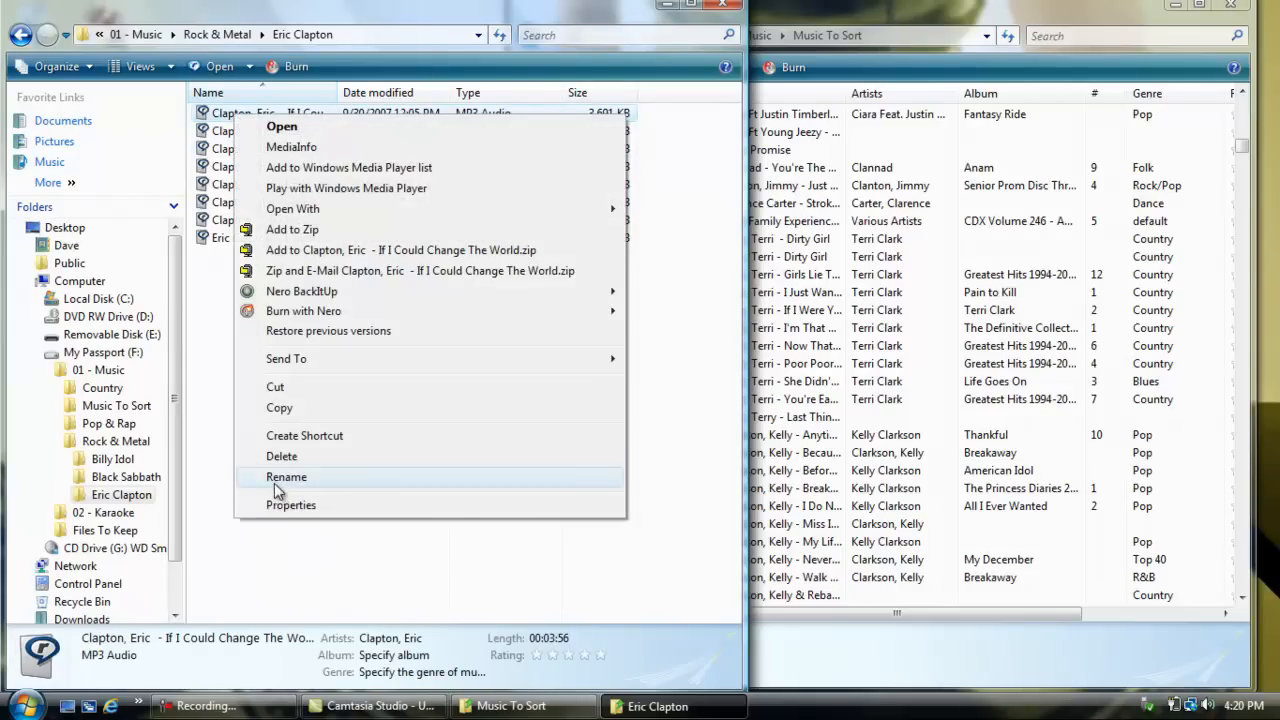
left_click(274, 478)
left_click_drag(276, 113, 199, 122)
key("ctrl+v")
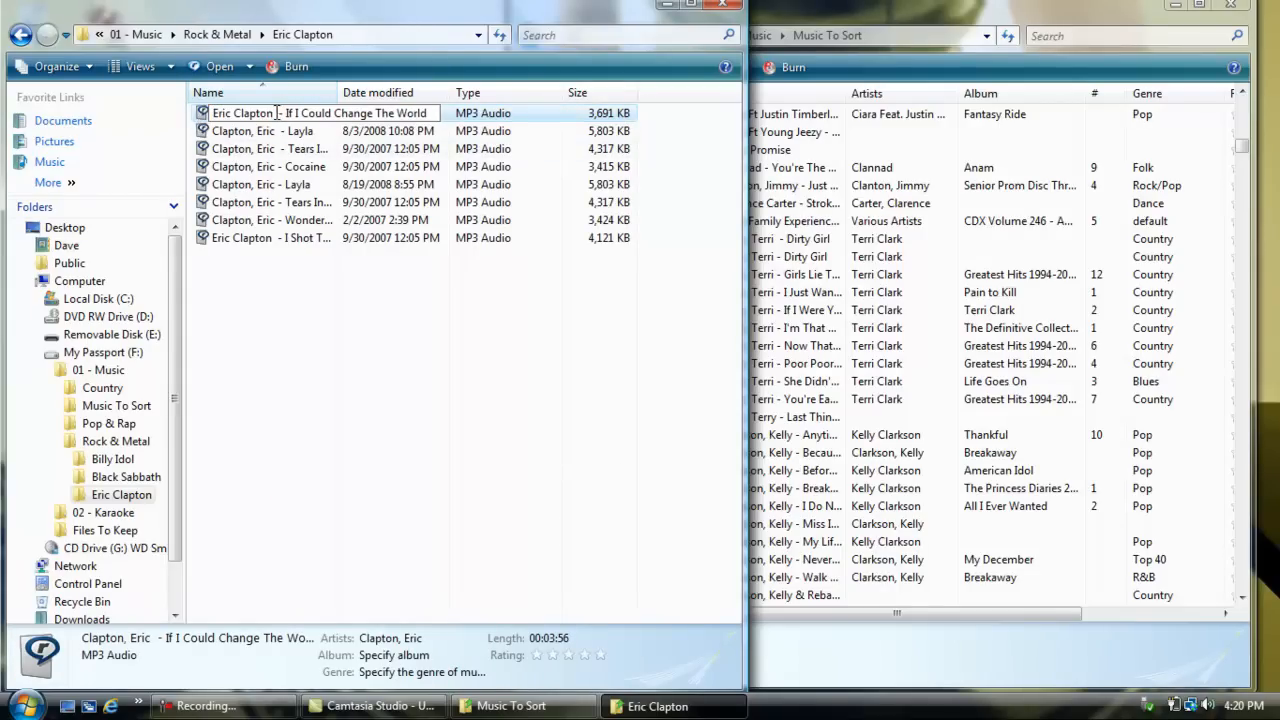
left_click(251, 357)
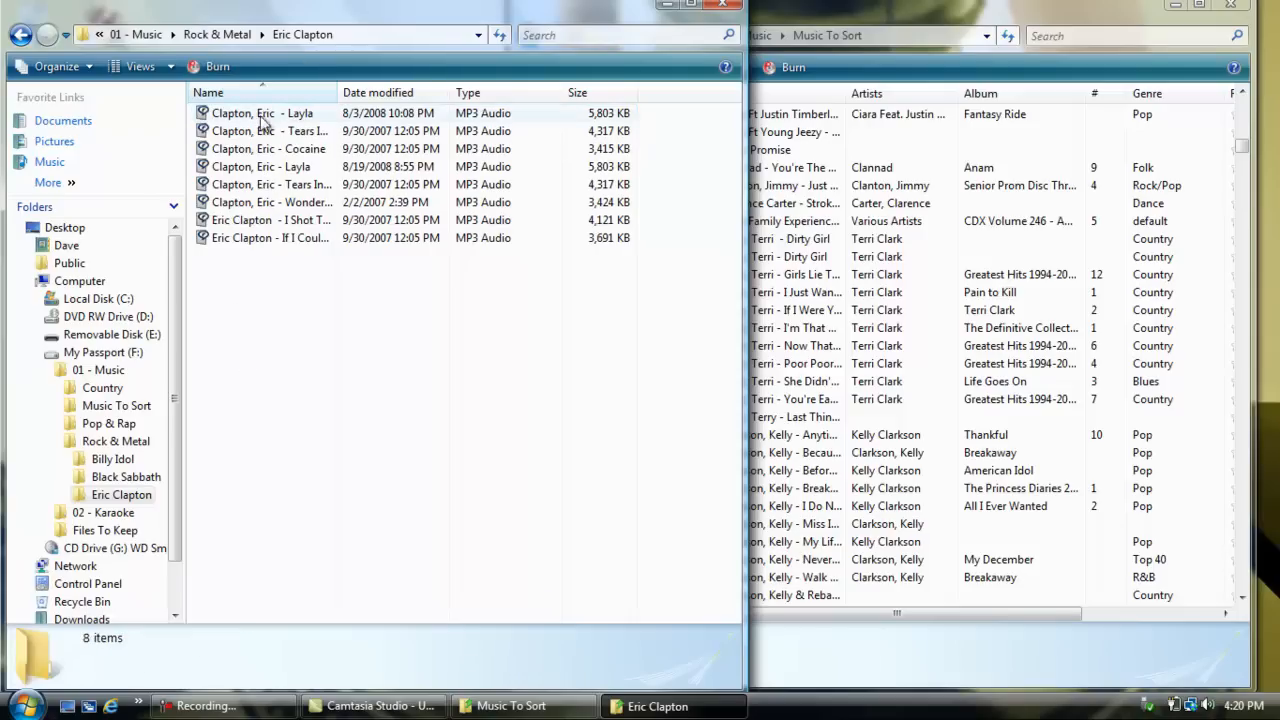
Step: Replace "Clapton, Eric" with Eric Clapton in the name of the Layla file dated 8/3/2008
right_click(262, 113)
left_click(306, 478)
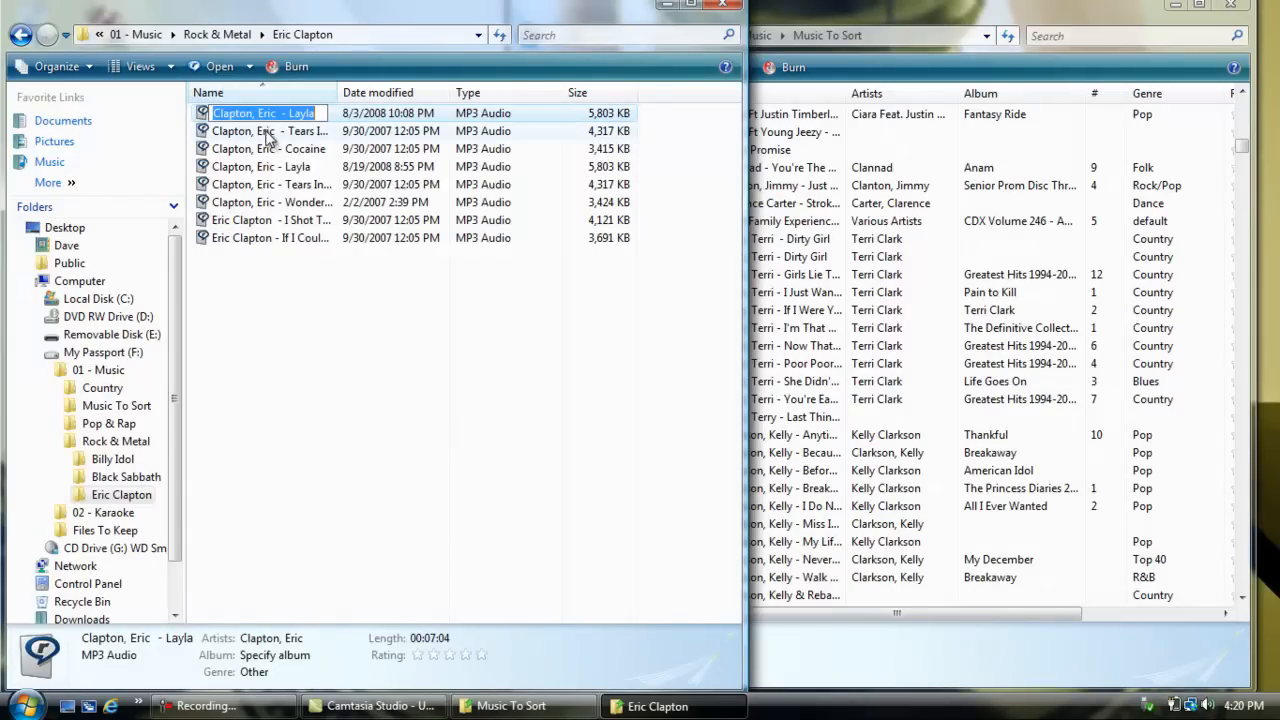
left_click_drag(274, 113, 171, 117)
key("ctrl+v")
left_click(309, 411)
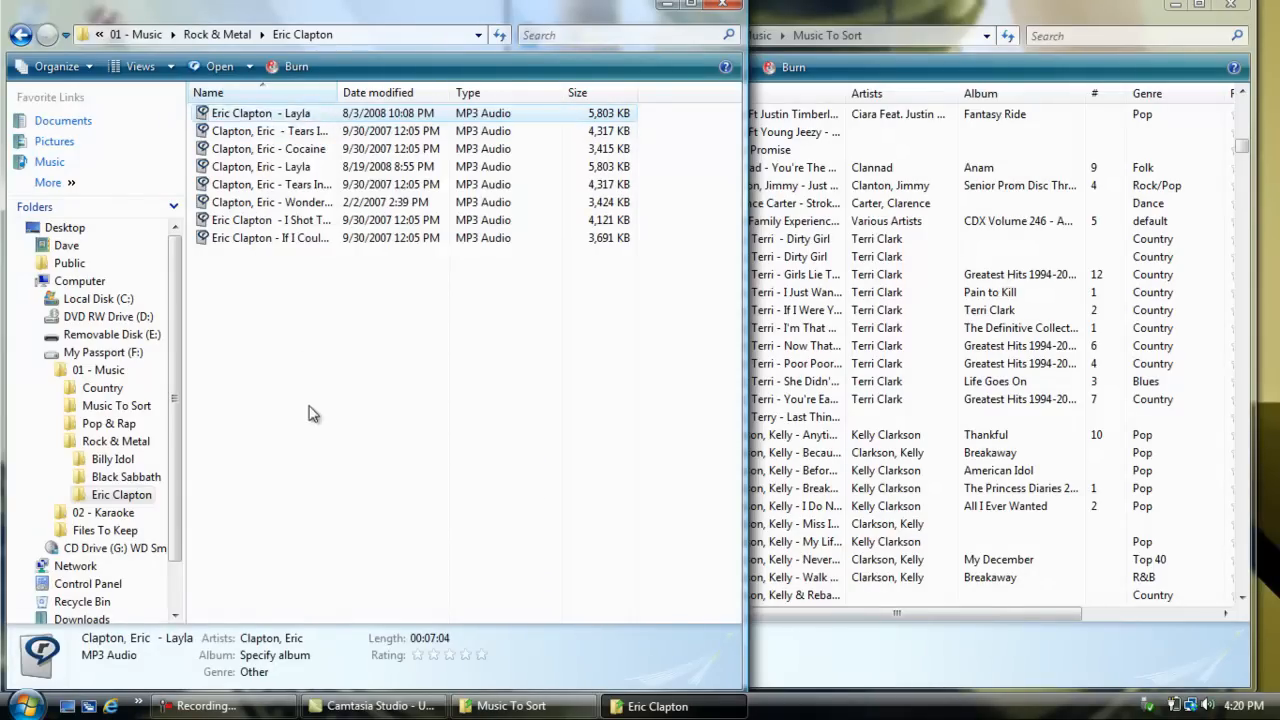
Step: Replace "Clapton, Eric" with Eric Clapton in the name of the first Tears In Heaven file
right_click(249, 112)
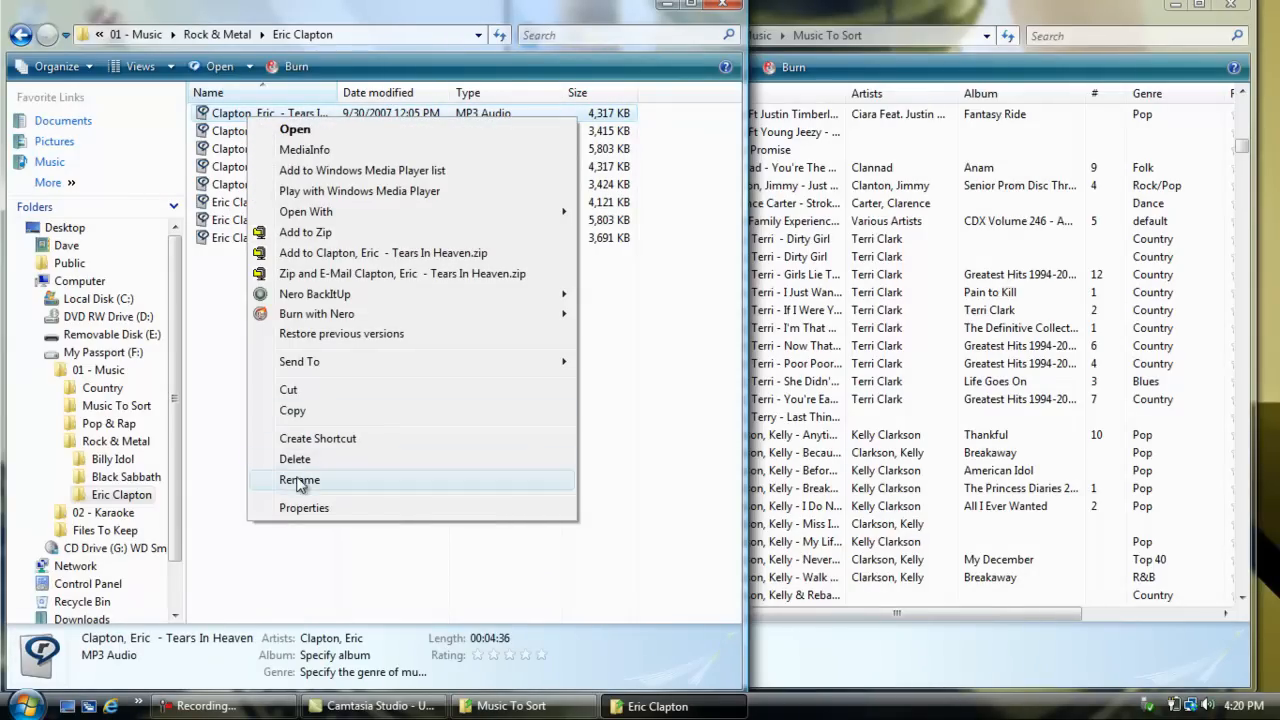
left_click(300, 478)
left_click_drag(279, 118, 201, 125)
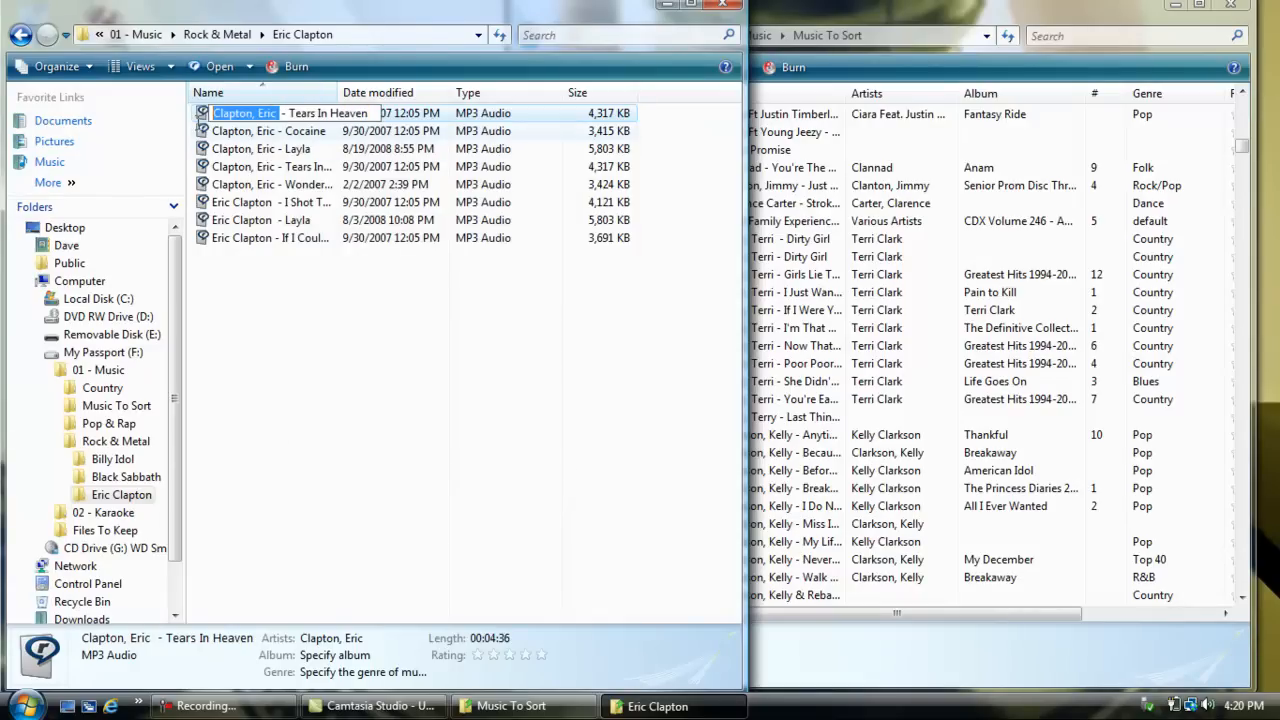
key("ctrl+v")
left_click(338, 488)
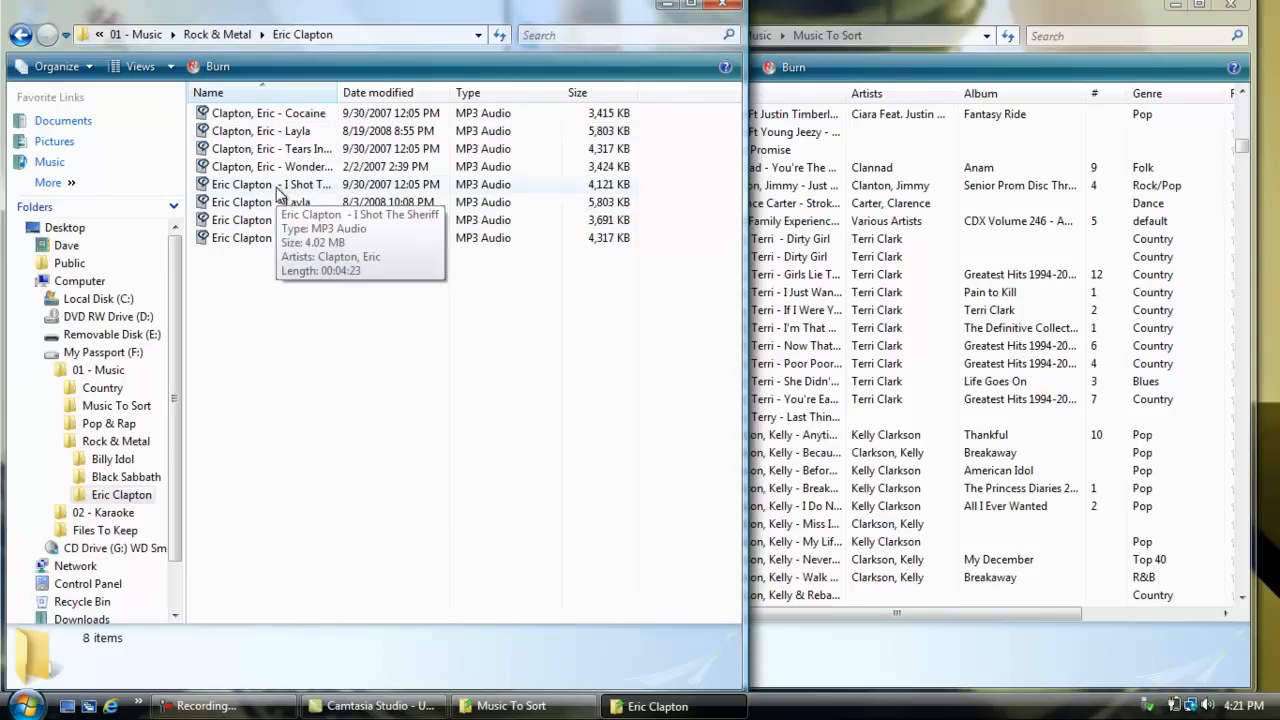
Step: Replace "Clapton, Eric" with Eric Clapton in the Cocaine file name
right_click(268, 118)
left_click(295, 470)
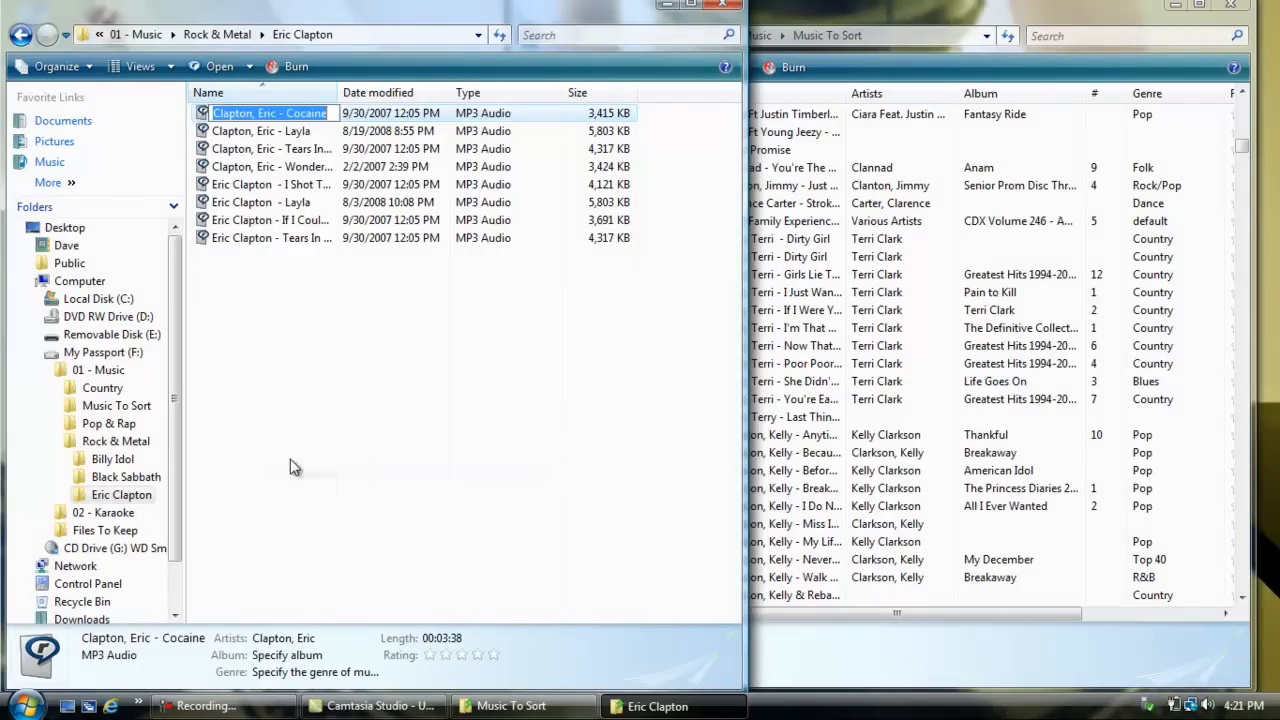
left_click_drag(274, 117, 229, 112)
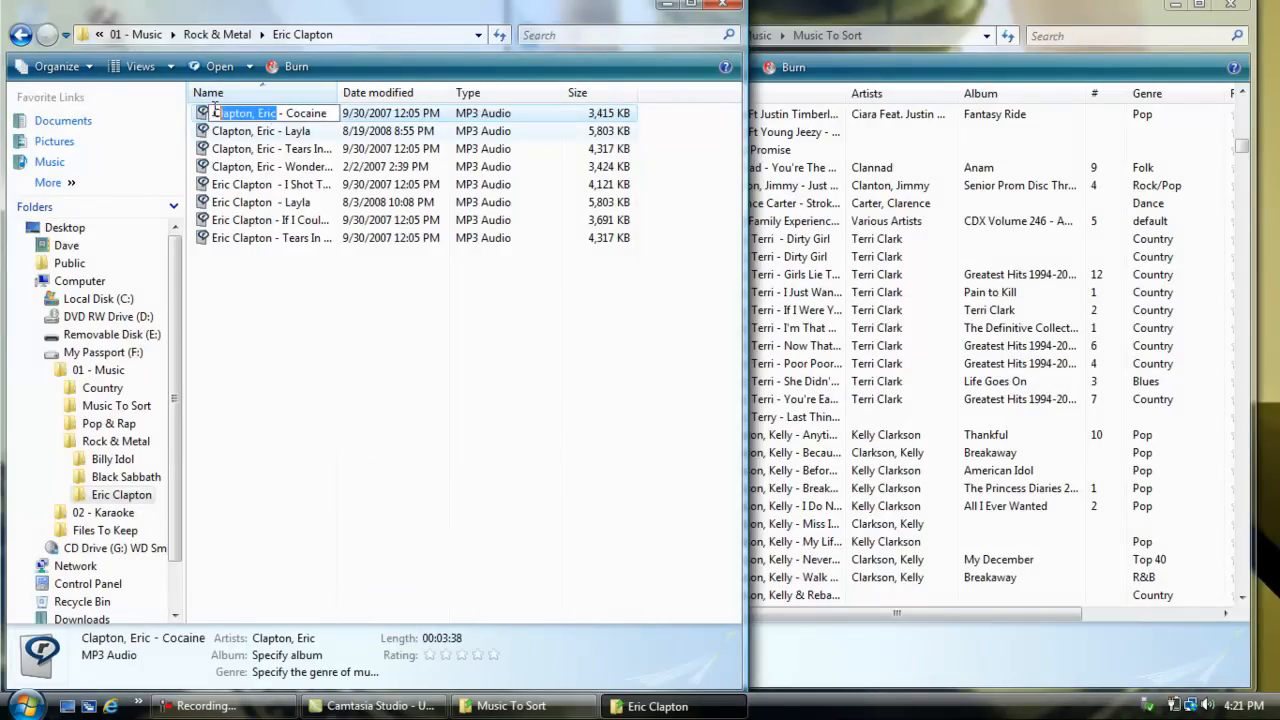
type("Eric Clapton")
left_click(306, 376)
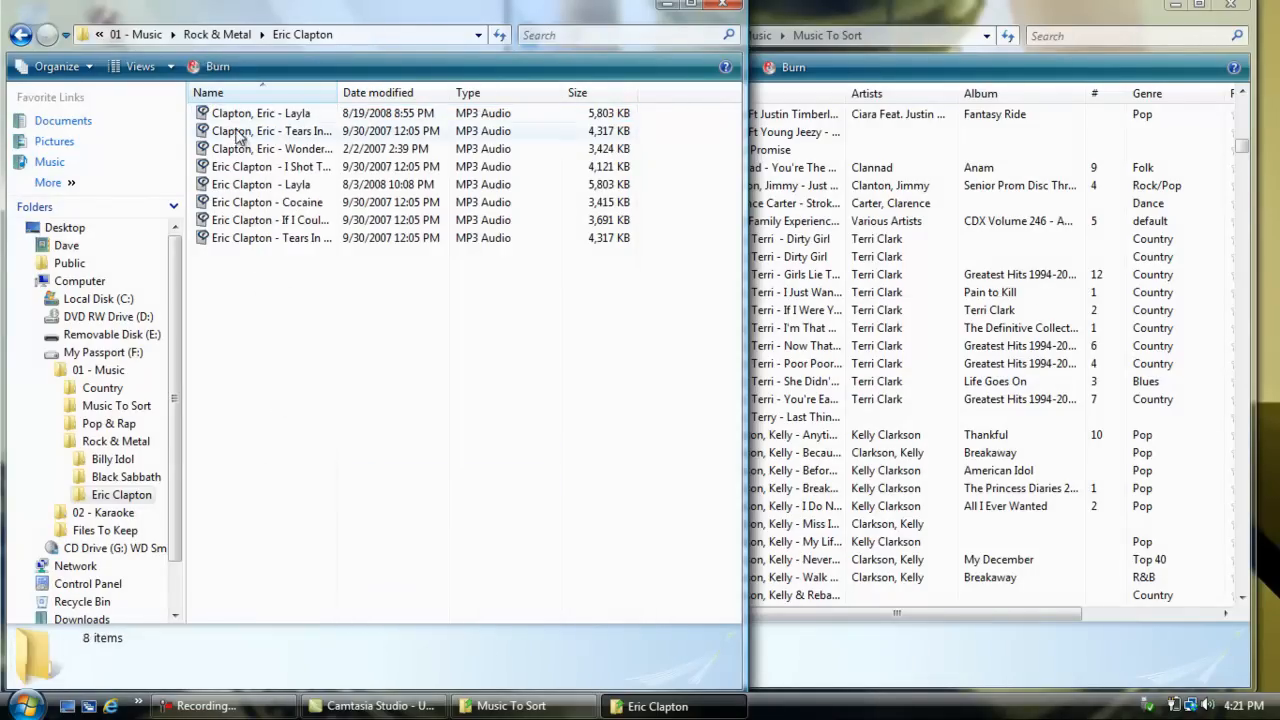
Step: Replace "Clapton, Eric" with Eric Clapton in the name of the Layla file dated 8/19/2008
right_click(236, 118)
left_click(300, 476)
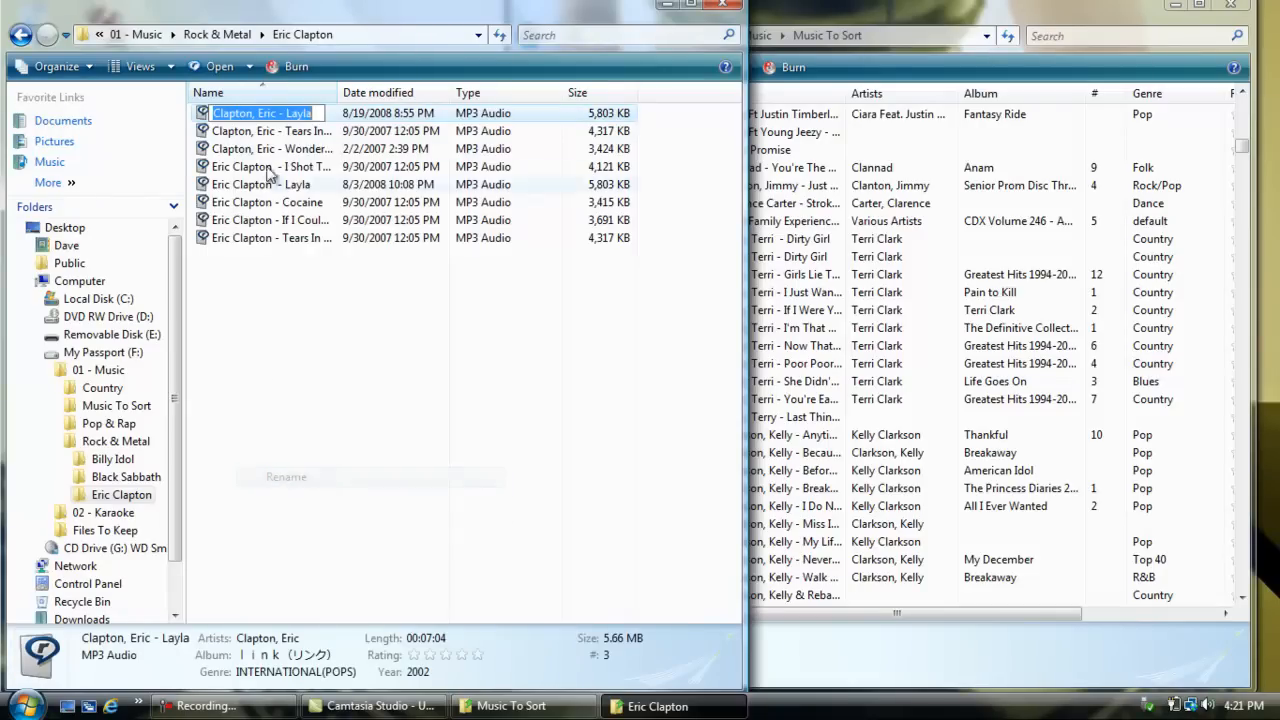
left_click_drag(276, 112, 217, 112)
type("Eric Clapton")
left_click(303, 360)
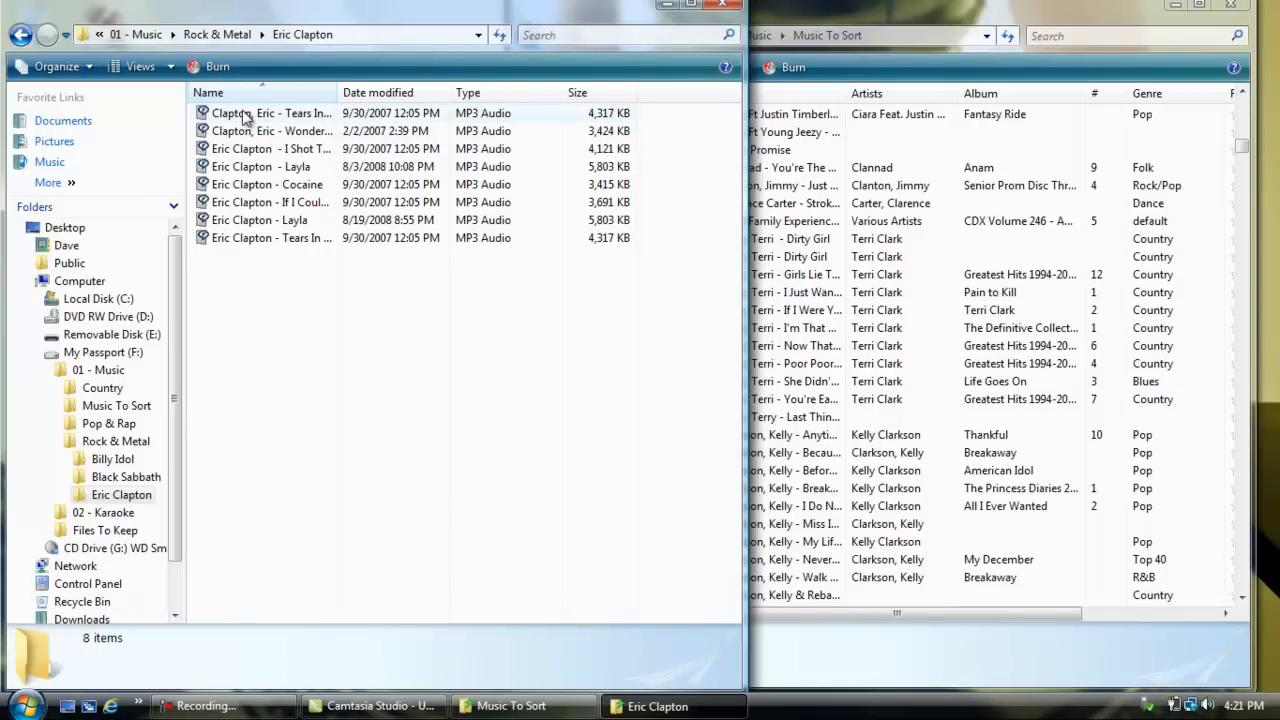
Step: Try to rename the remaining Clapton, Eric - Tears In Heaven file to Eric Clapton - Tears In Heaven, declining a numbered duplicate name
right_click(243, 113)
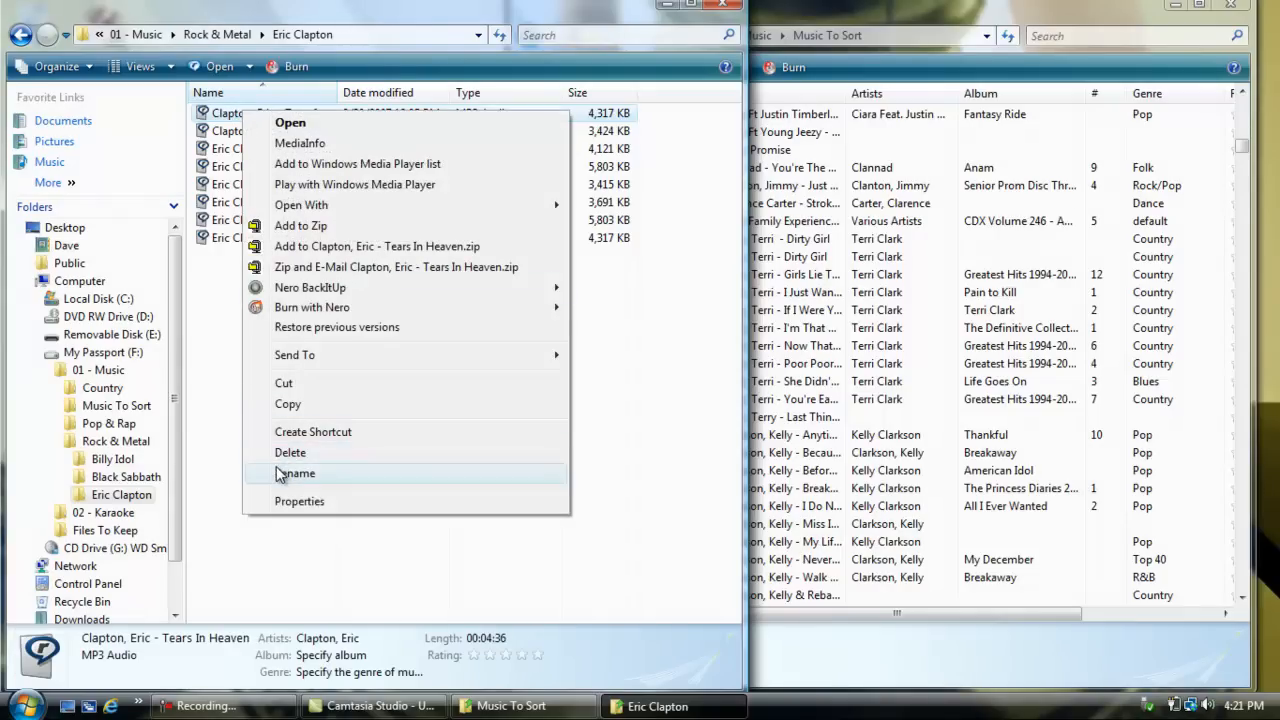
left_click(282, 473)
left_click_drag(278, 113, 203, 110)
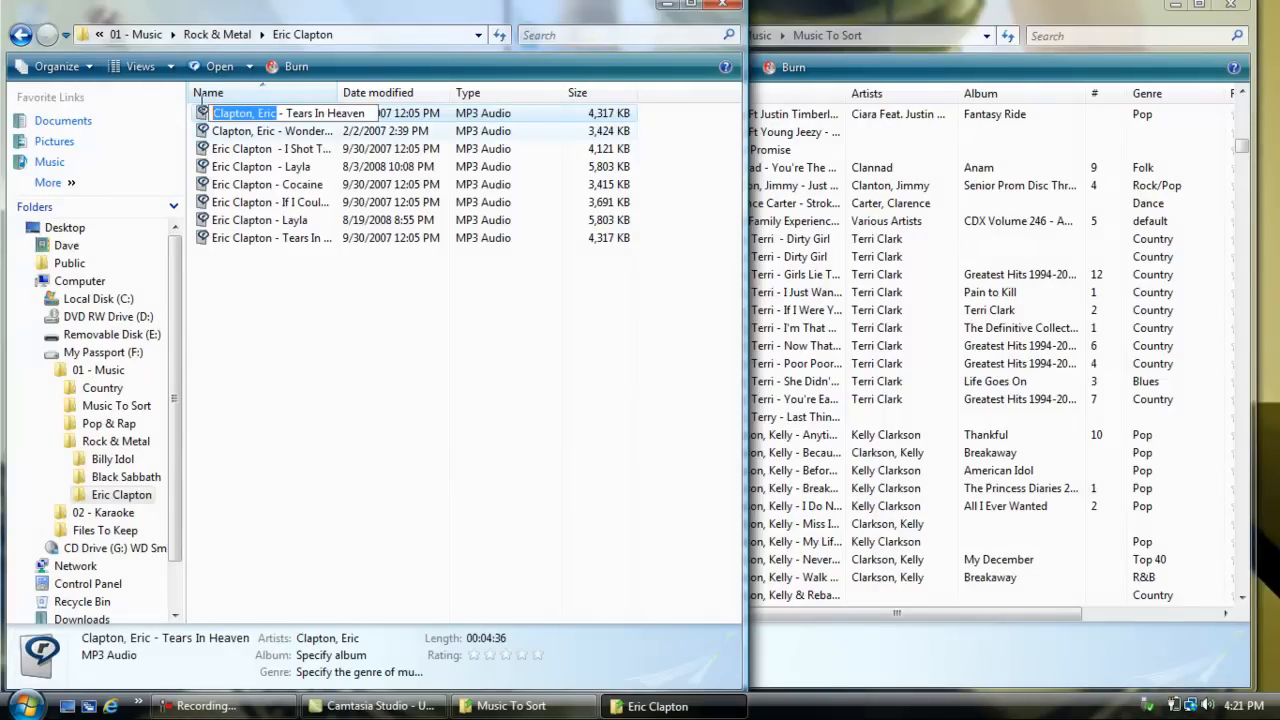
type("Eric Clapton")
left_click(287, 424)
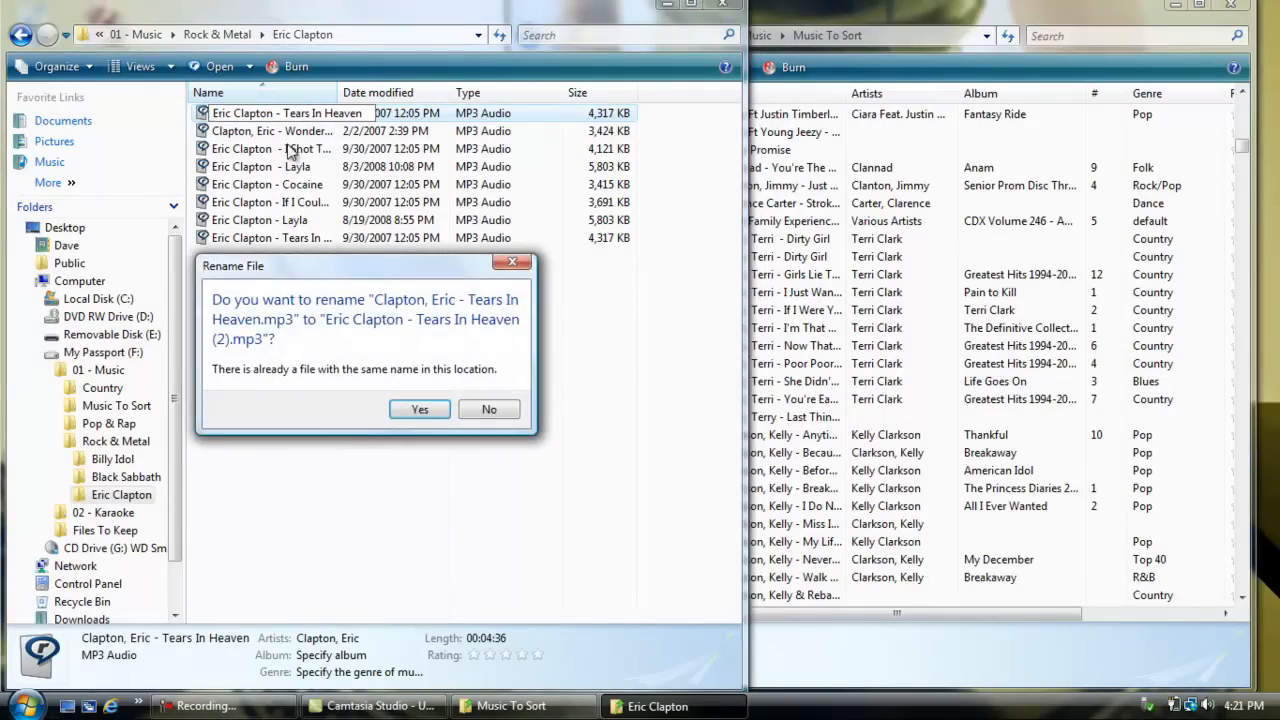
left_click(482, 418)
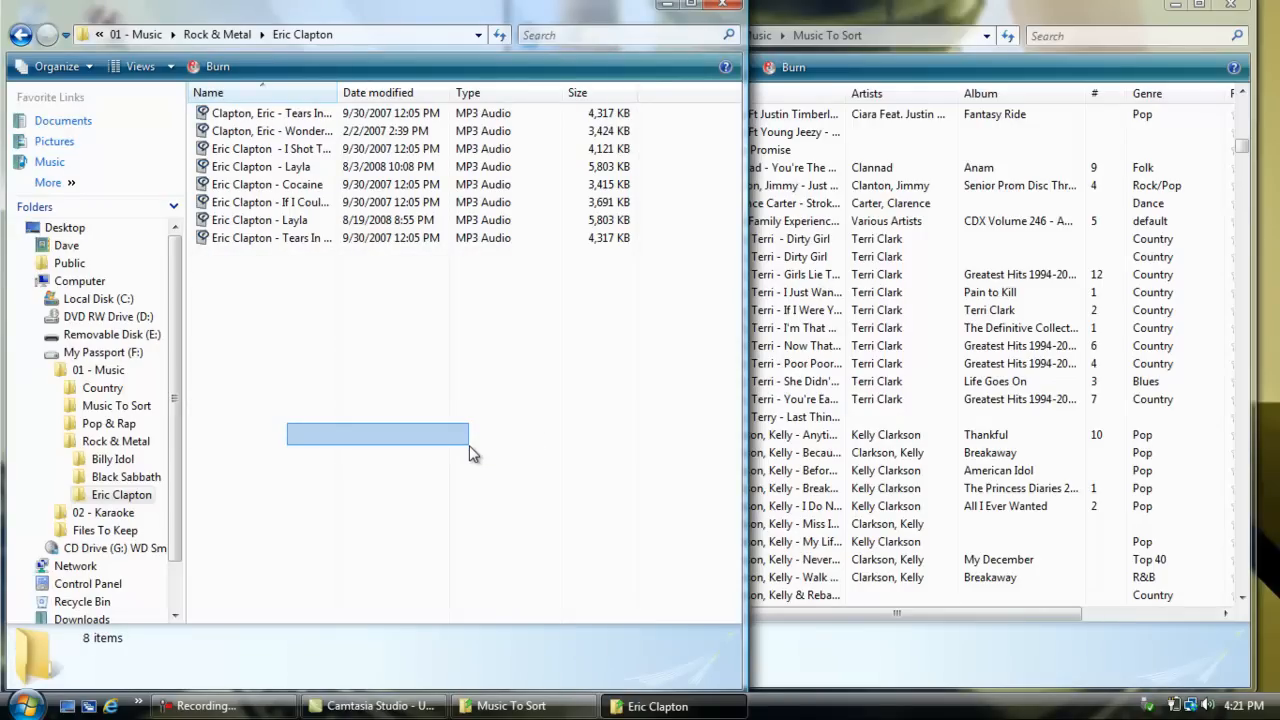
left_click(318, 286)
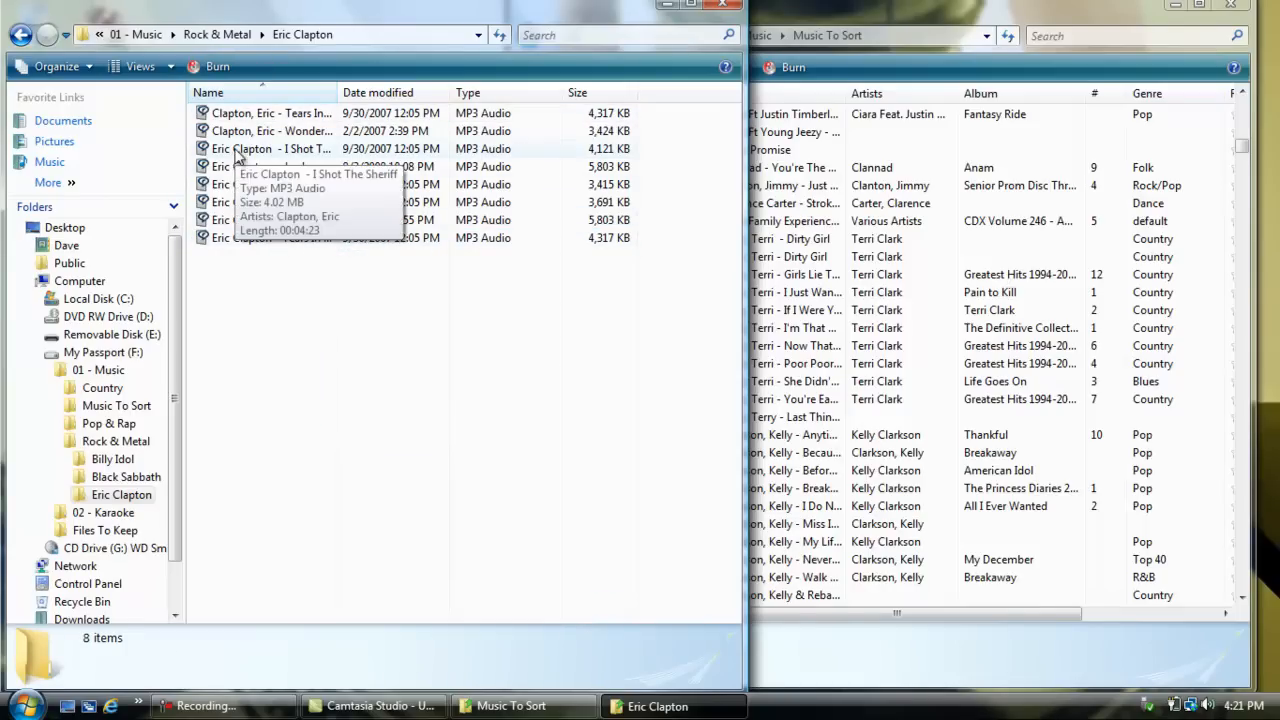
Step: Delete the duplicate Clapton, Eric - Tears In Heaven file from the Eric Clapton folder
right_click(243, 118)
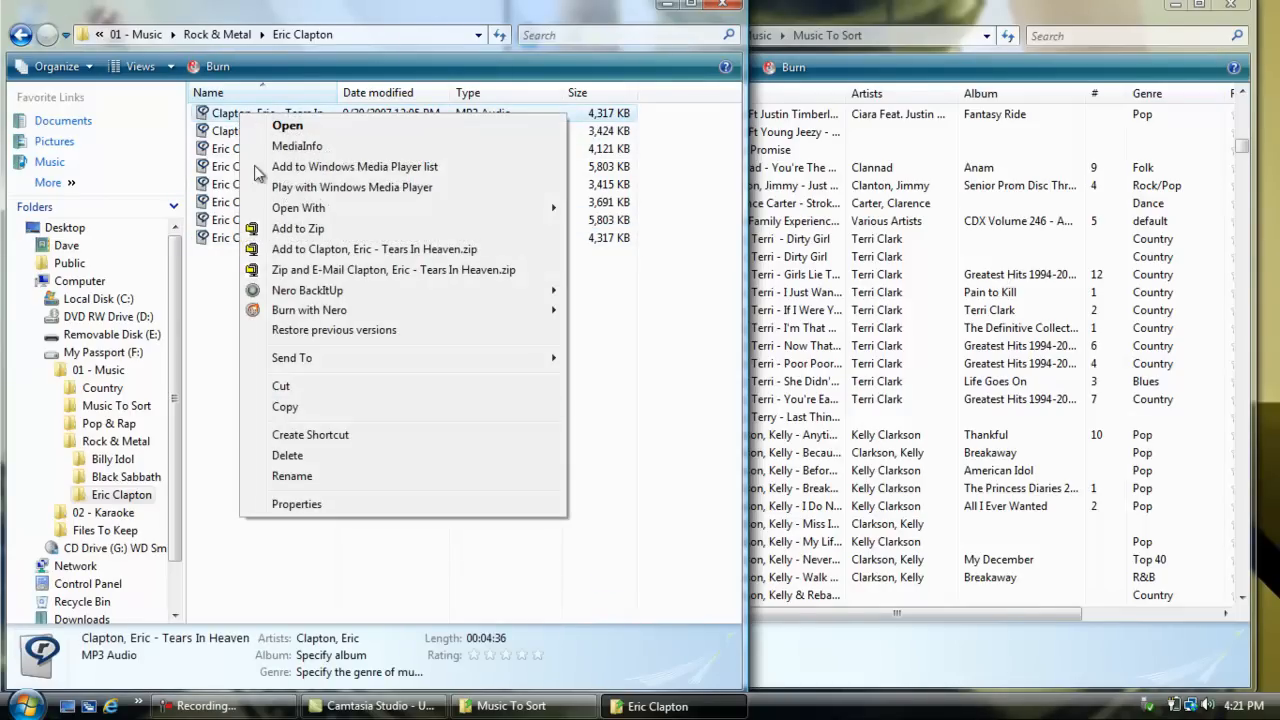
left_click(287, 456)
left_click(735, 426)
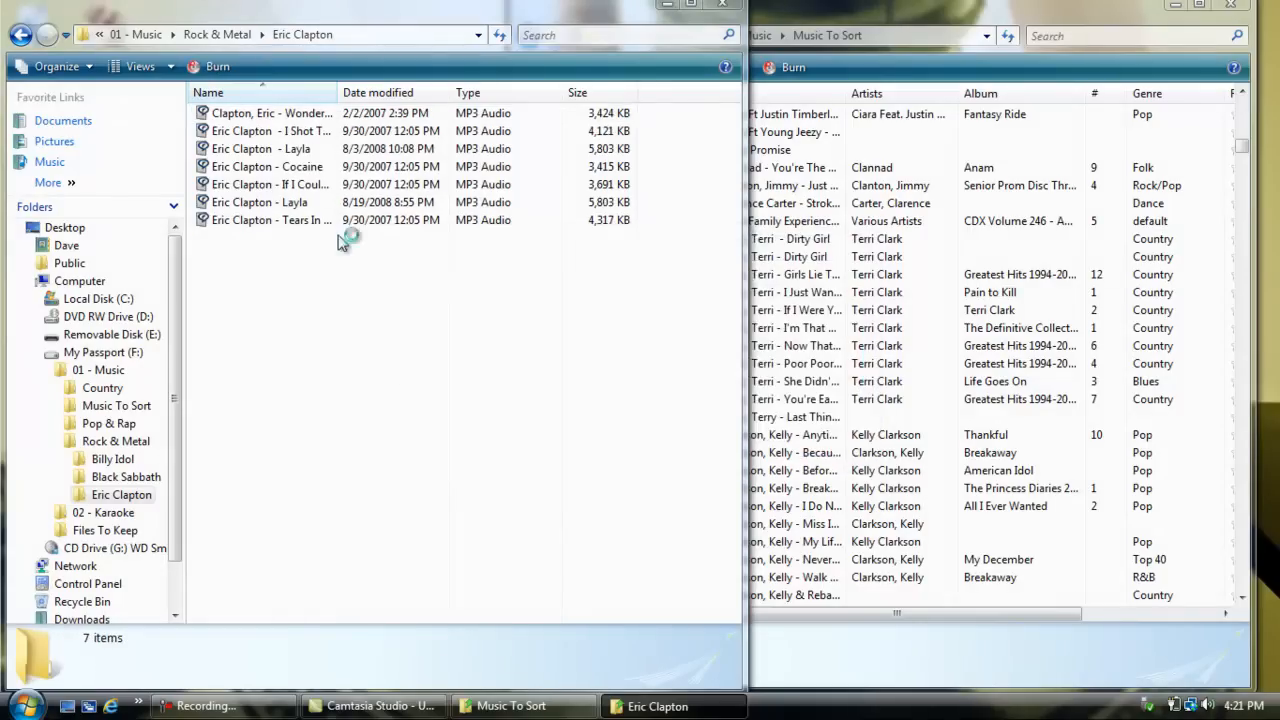
Step: Replace "Clapton, Eric" with Eric Clapton in the Wonderful Tonight file name
right_click(235, 117)
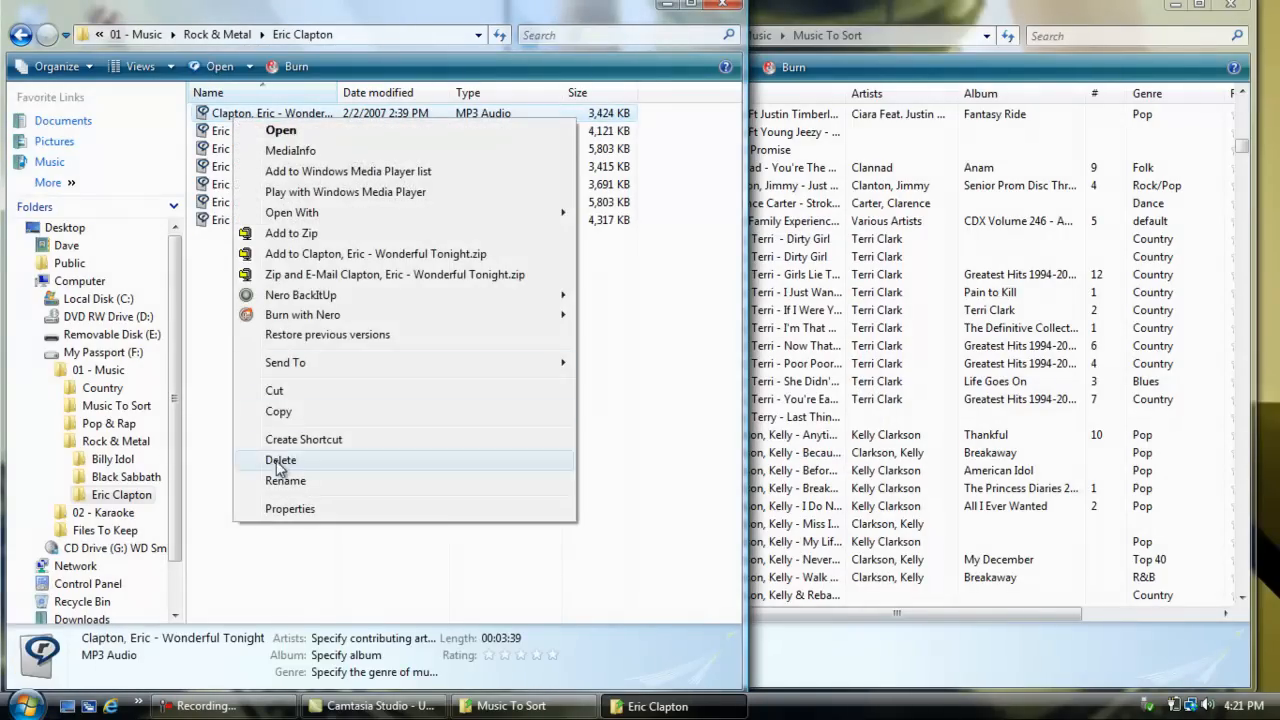
left_click(285, 480)
left_click_drag(274, 114, 183, 134)
type("Eric Clapton")
left_click(275, 385)
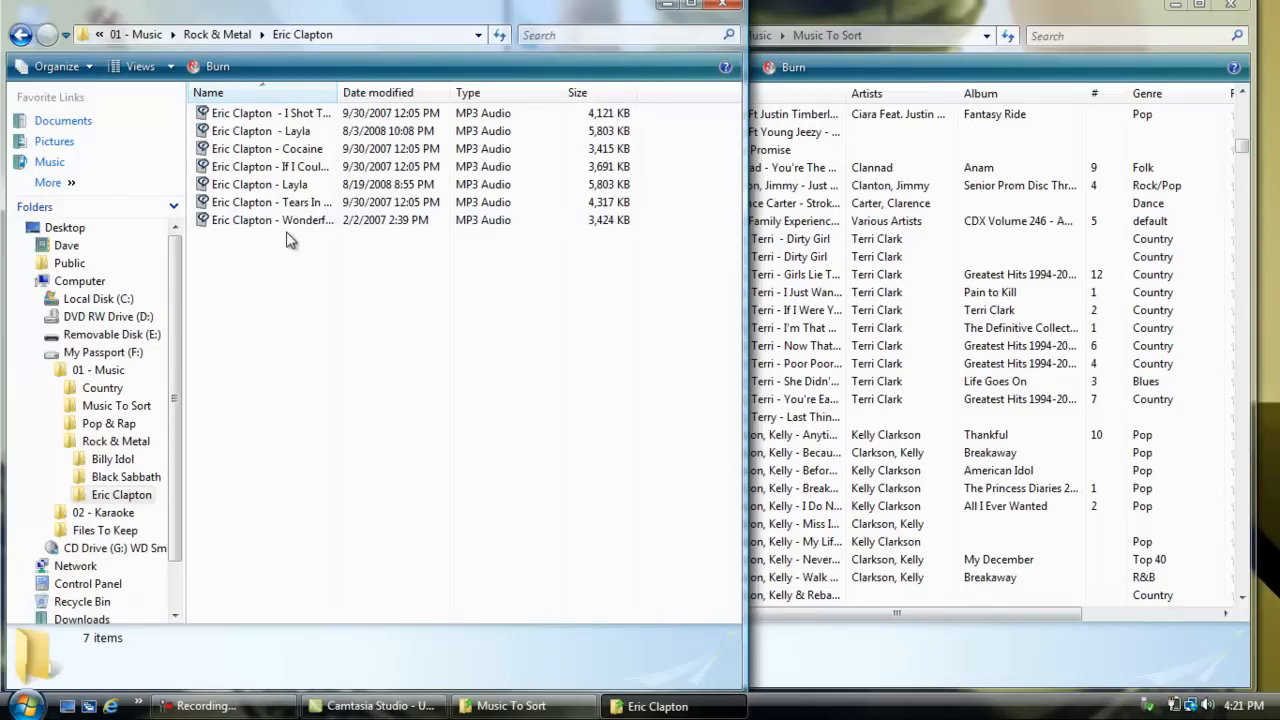
Step: Remove the extra space after Eric Clapton in the I Shot The Sheriff file name
right_click(266, 117)
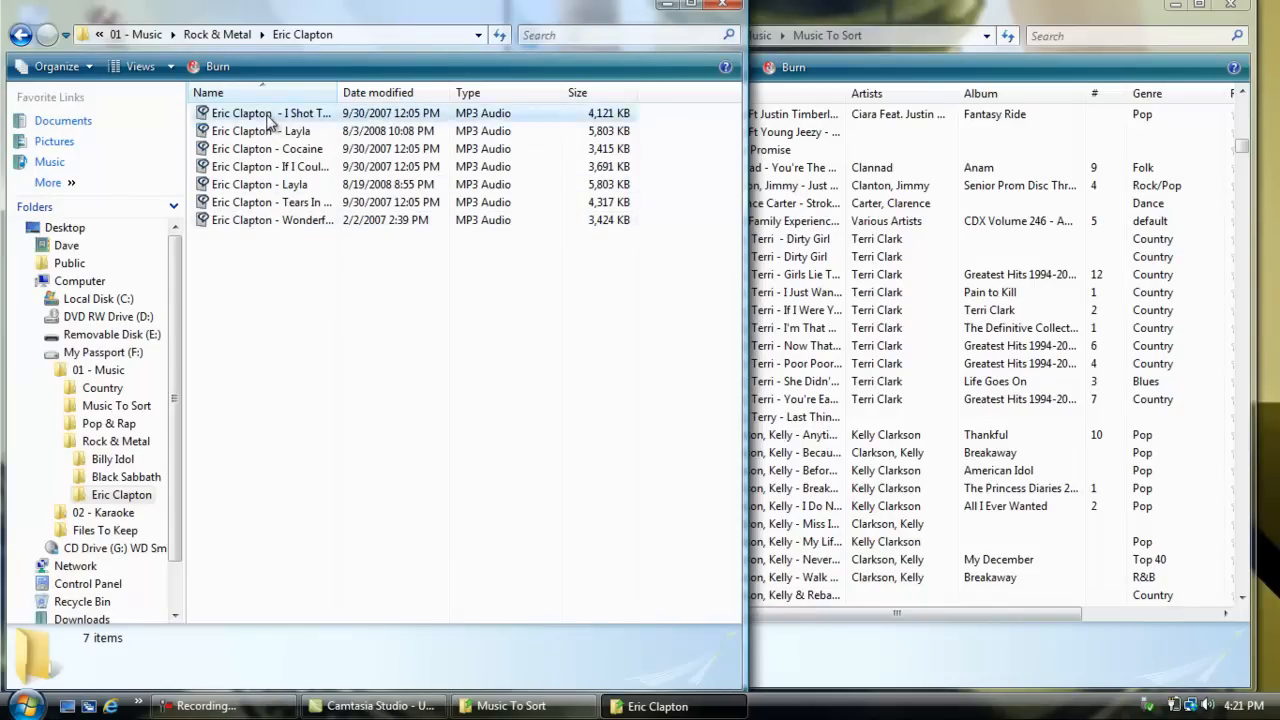
left_click(318, 478)
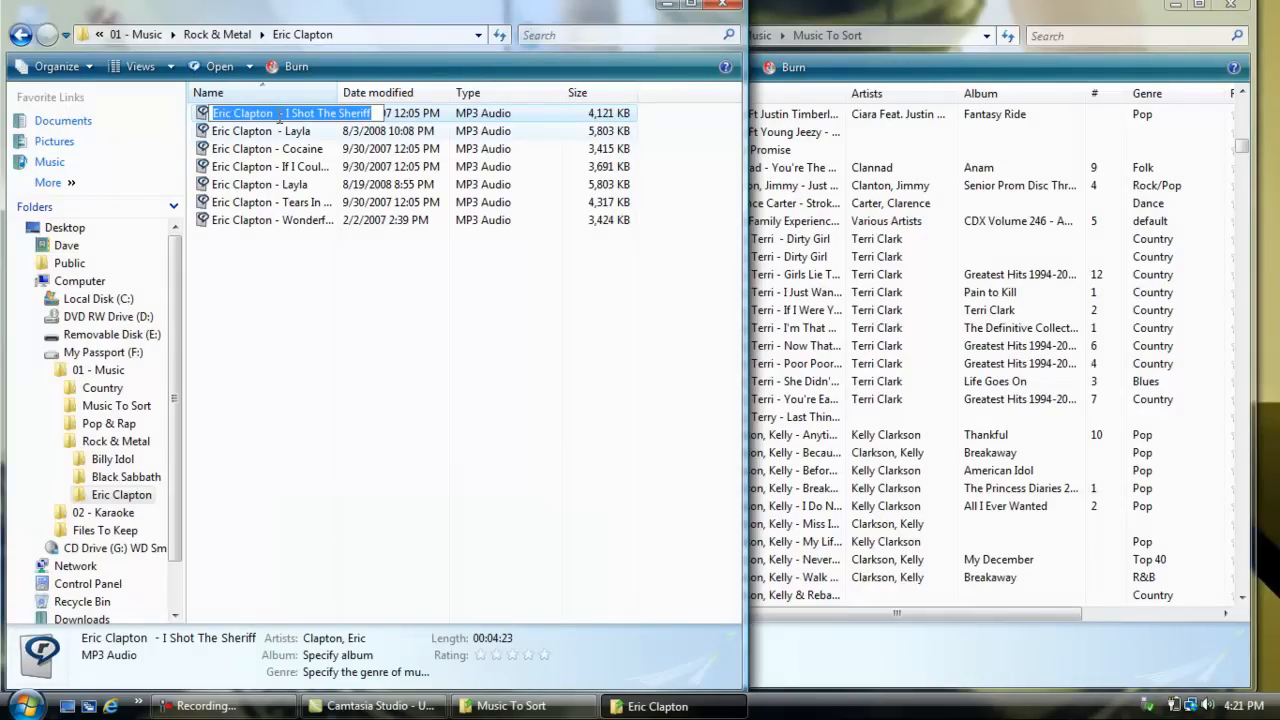
left_click(279, 117)
key("Delete")
left_click(337, 405)
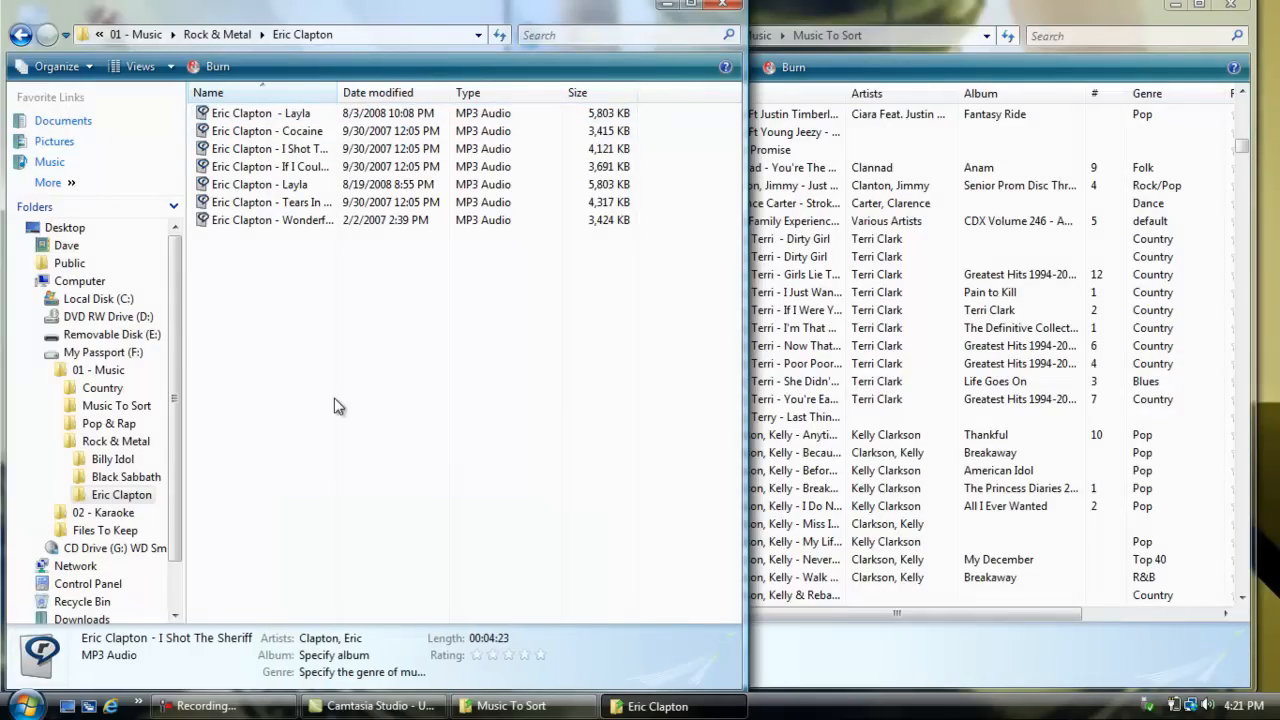
Step: Examine the artist part of the Tears In Heaven file name in the Eric Clapton folder, leaving the name as it is
left_click(240, 228)
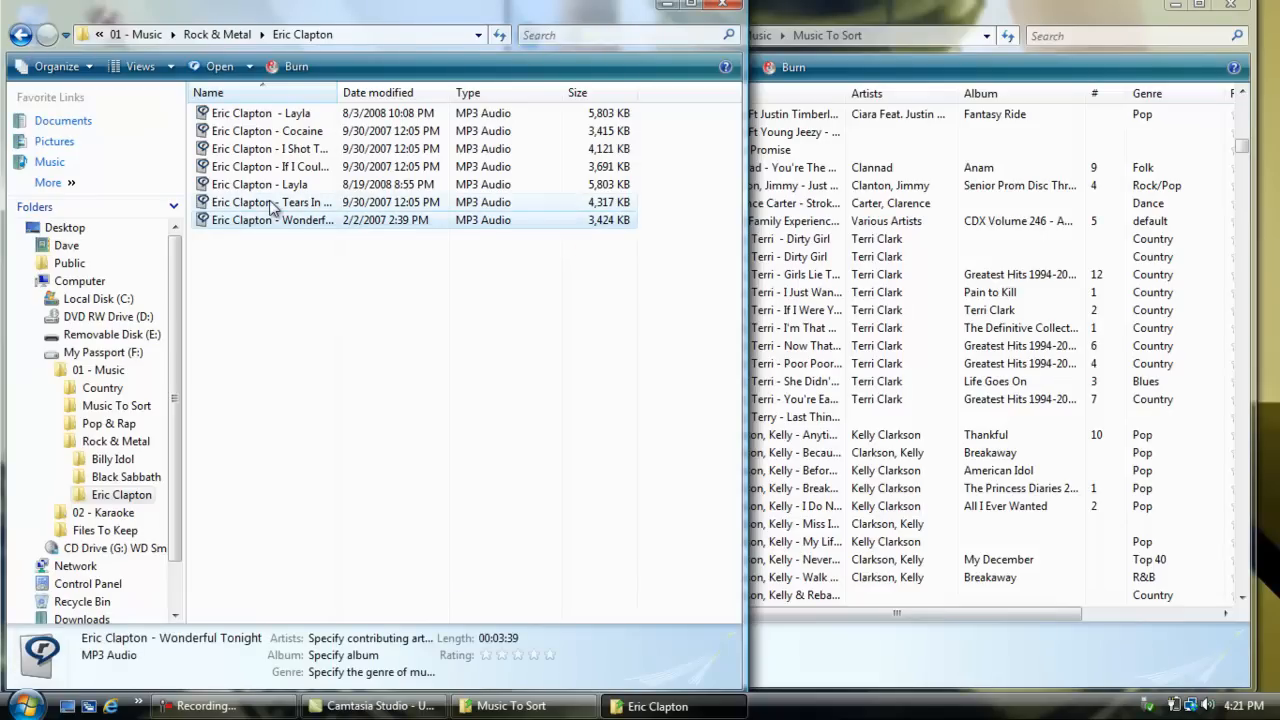
left_click(272, 204)
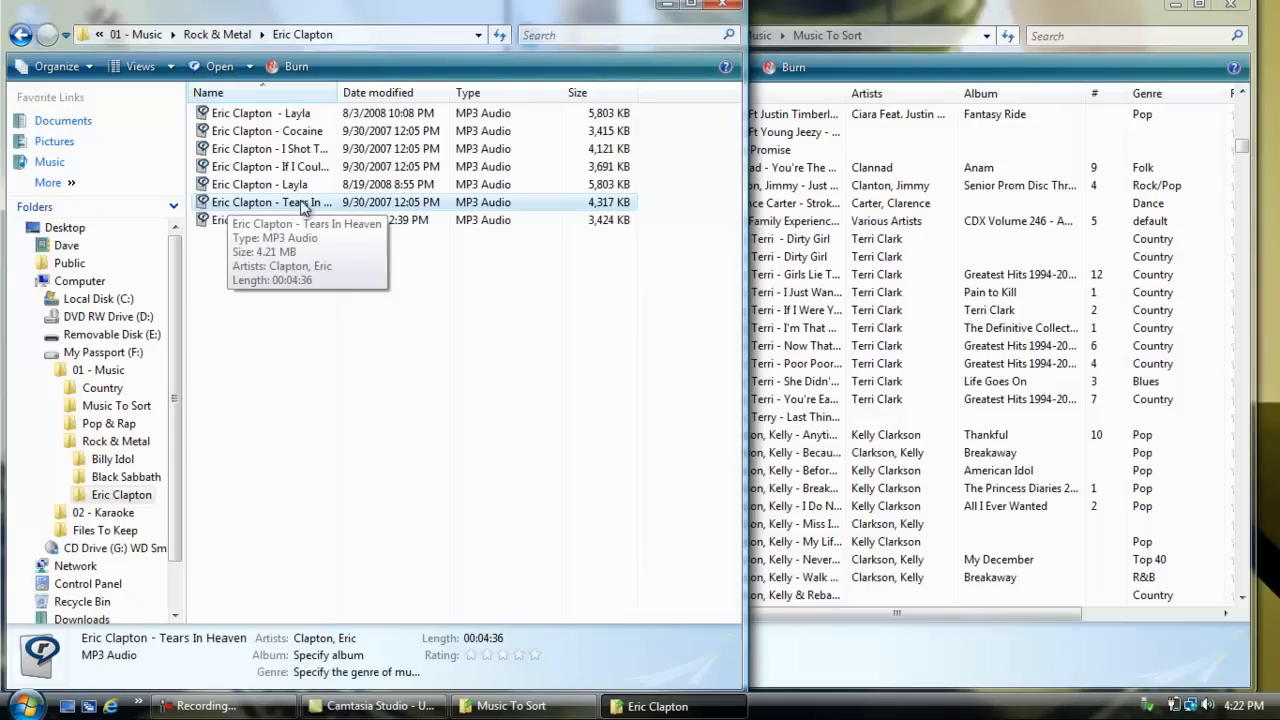
left_click(238, 207)
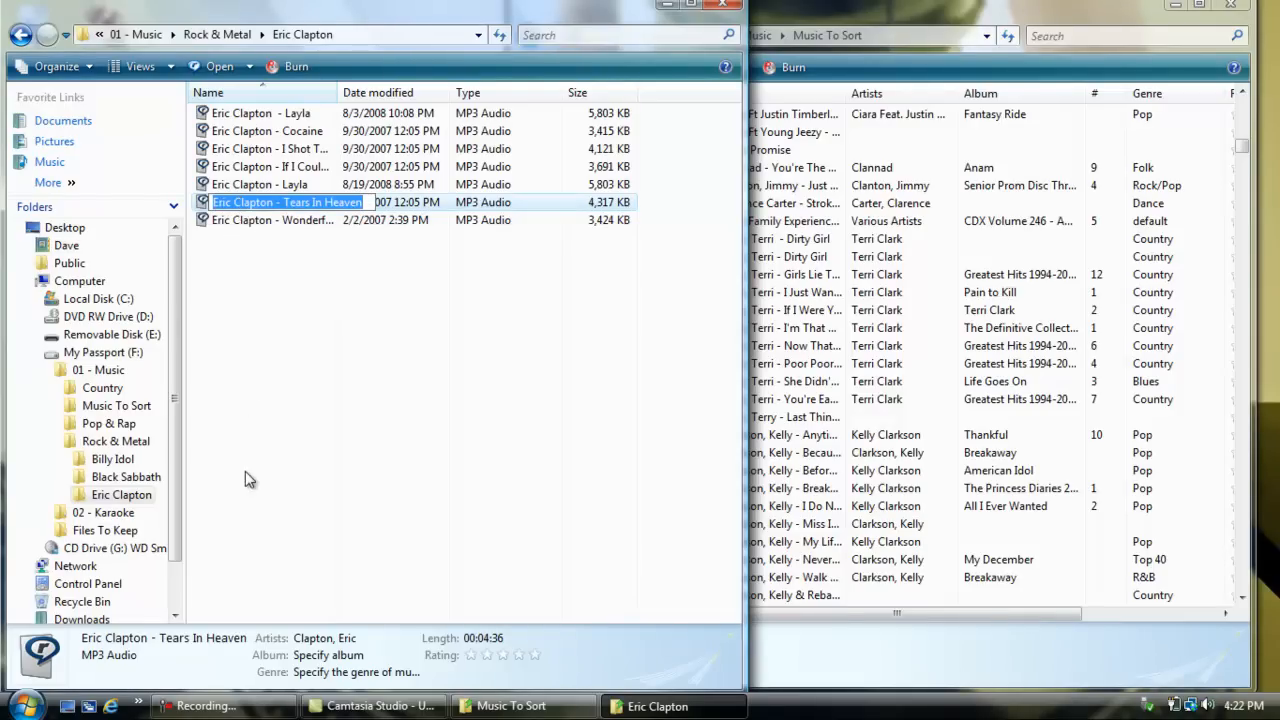
left_click_drag(213, 202, 268, 203)
left_click(273, 333)
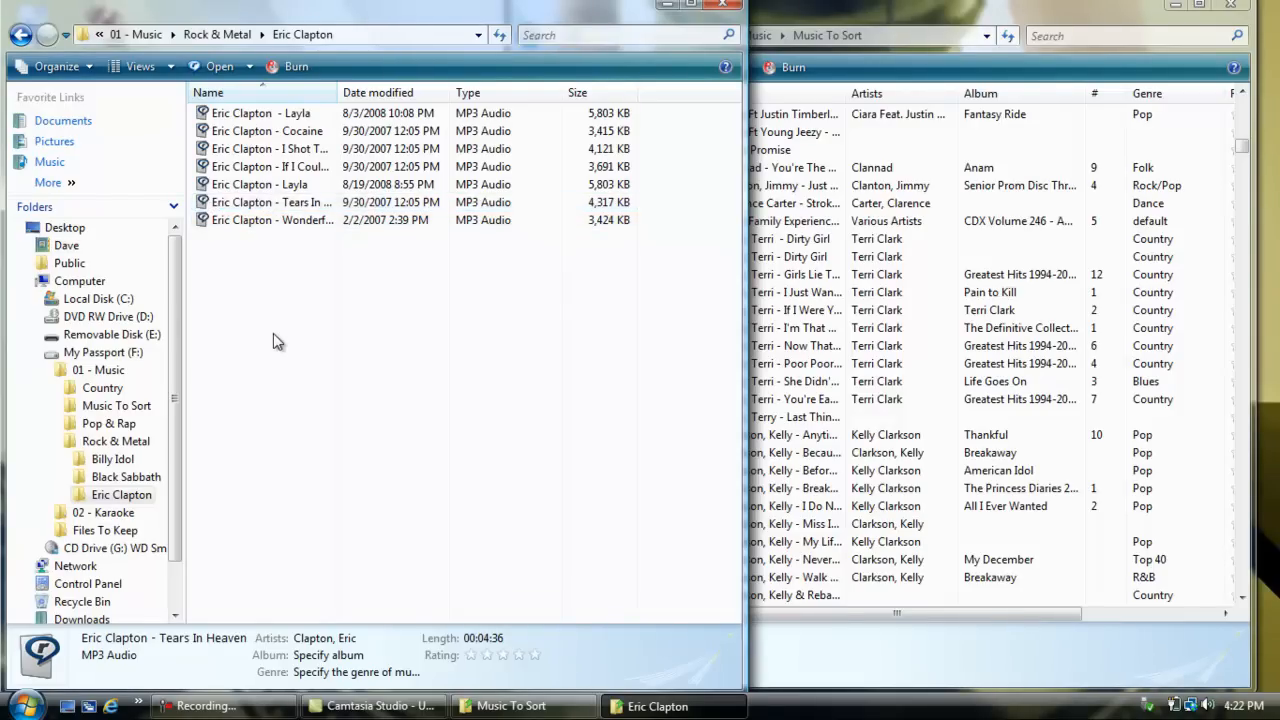
Step: Return to the Rock & Metal folder and look through the Music To Sort list down to its end
left_click(19, 36)
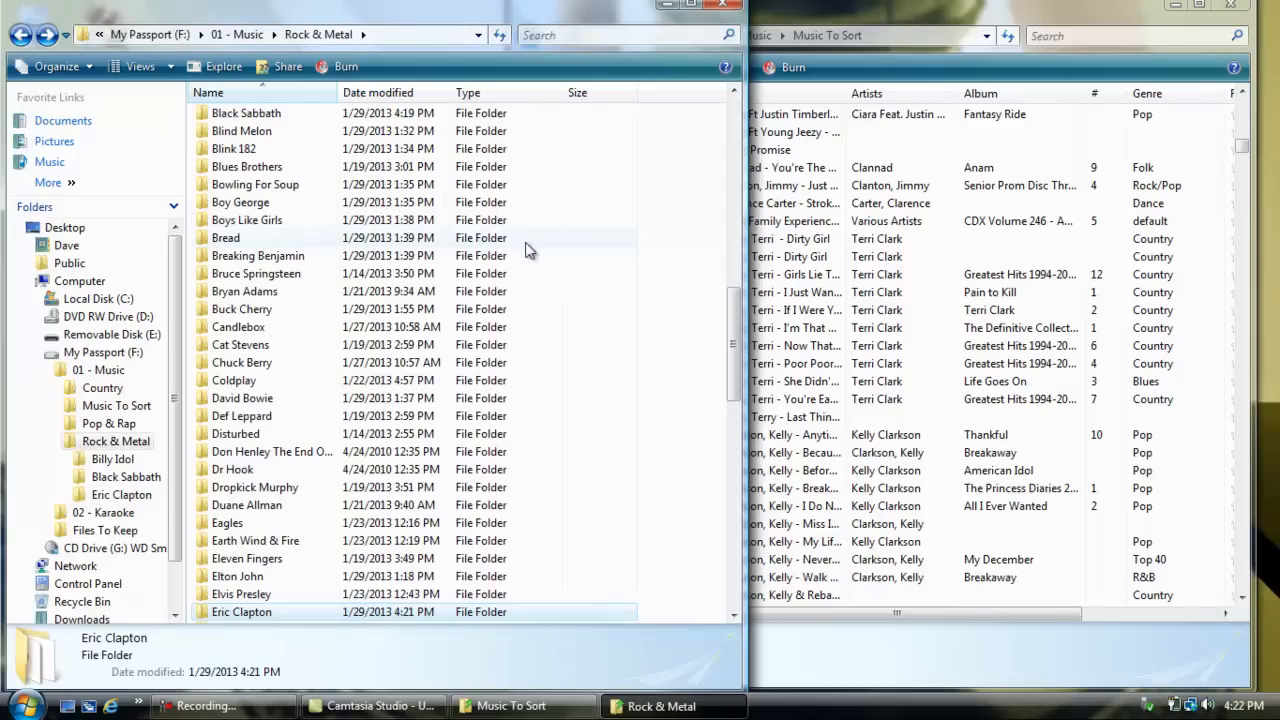
left_click(872, 6)
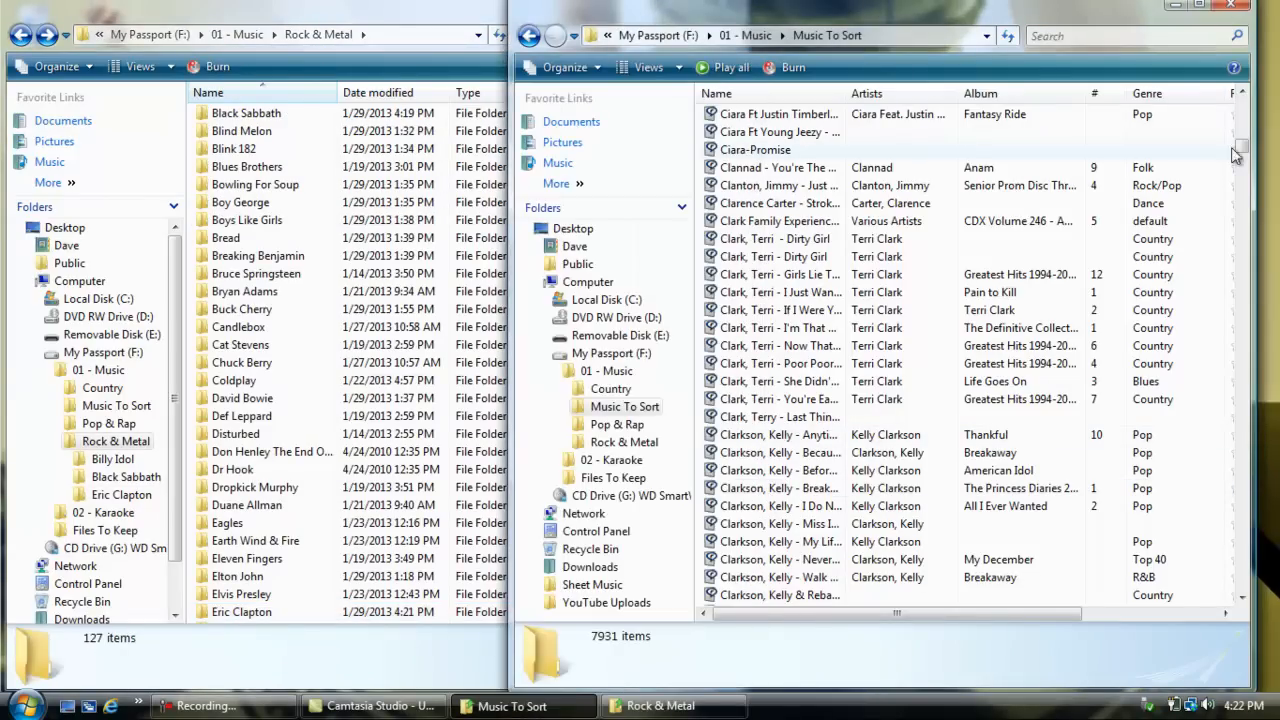
left_click_drag(1240, 152, 1245, 588)
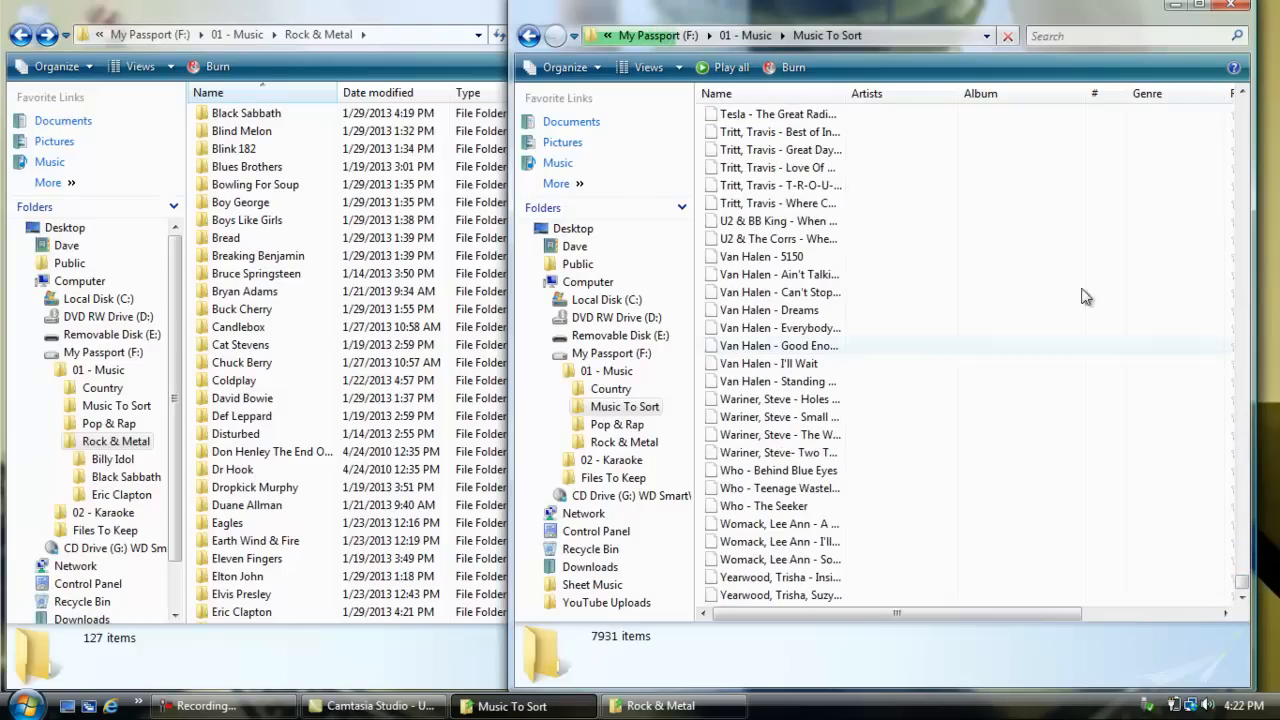
Step: Open the KB-33172 disc folder inside Karaoke Bay in the 02 - Karaoke folder
left_click(425, 11)
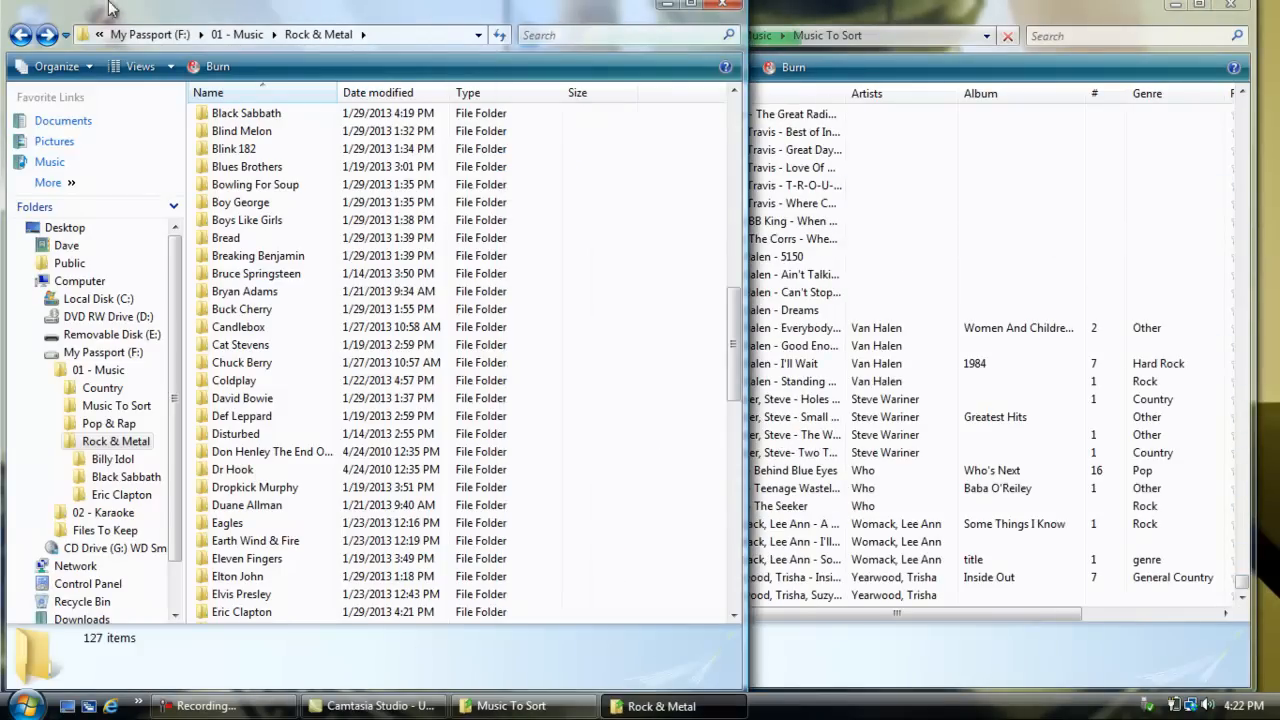
left_click(21, 34)
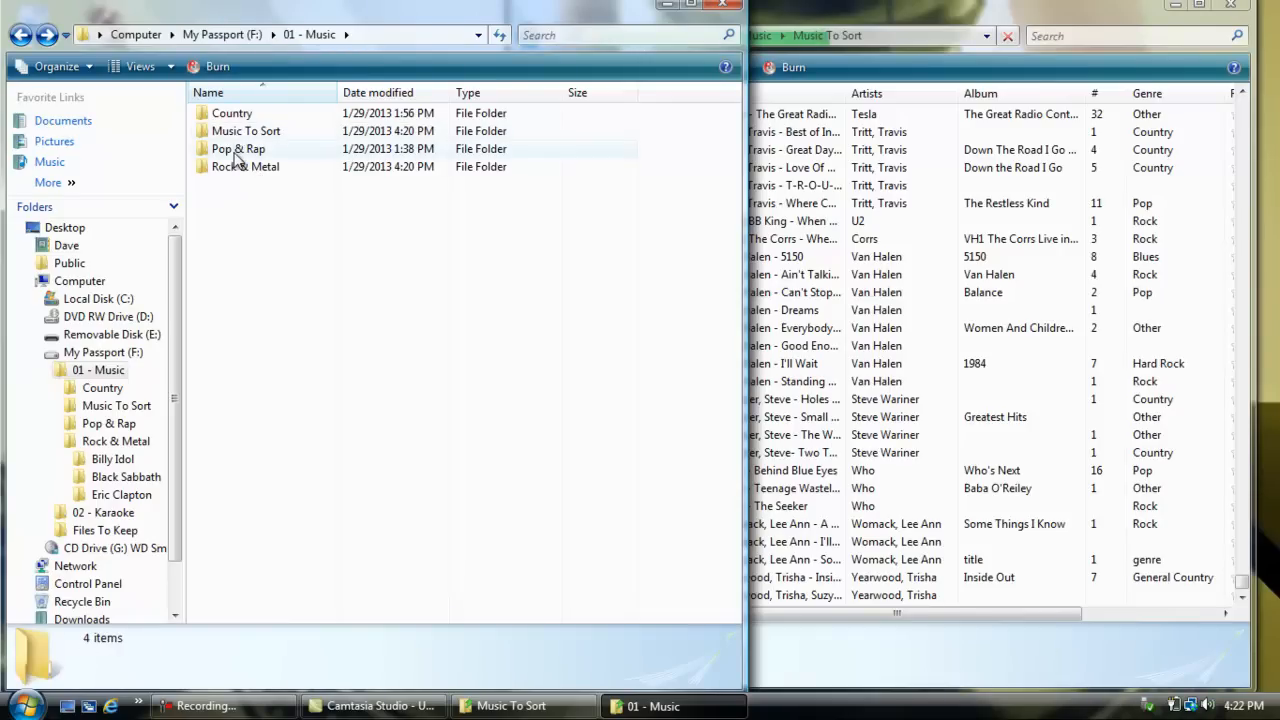
left_click(21, 34)
double_click(252, 134)
left_click_drag(238, 219, 232, 244)
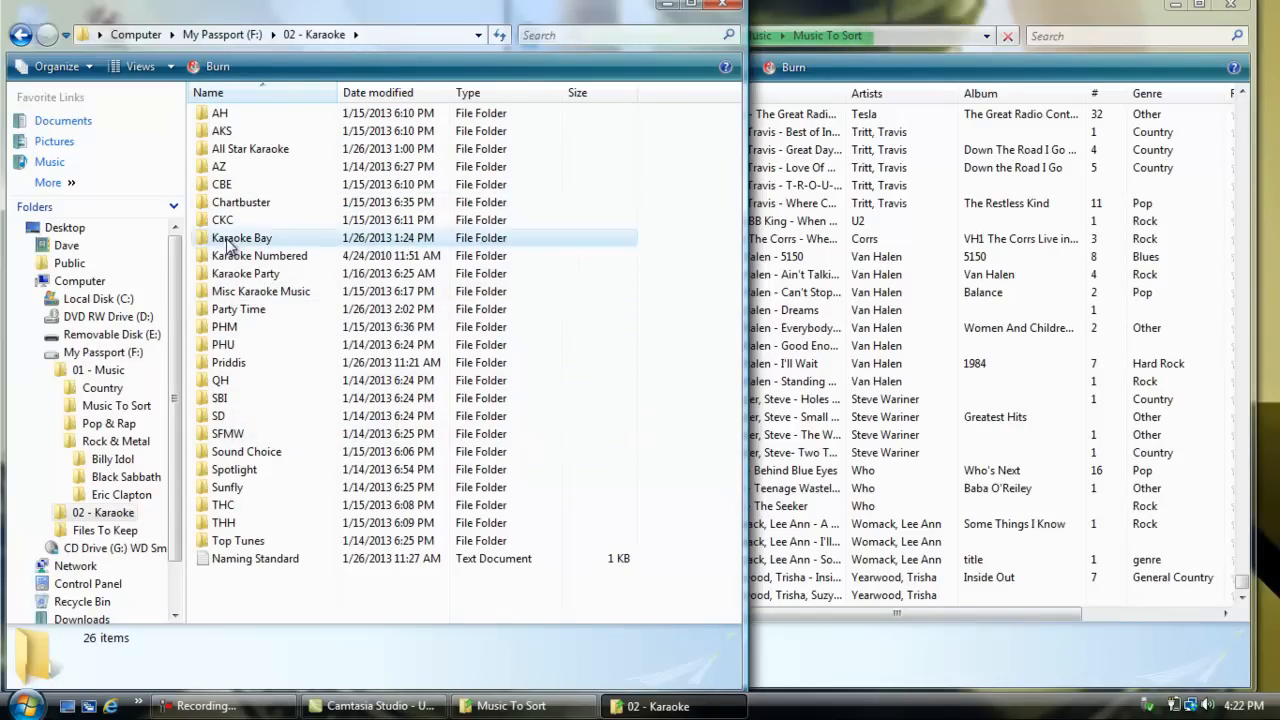
double_click(226, 241)
double_click(229, 133)
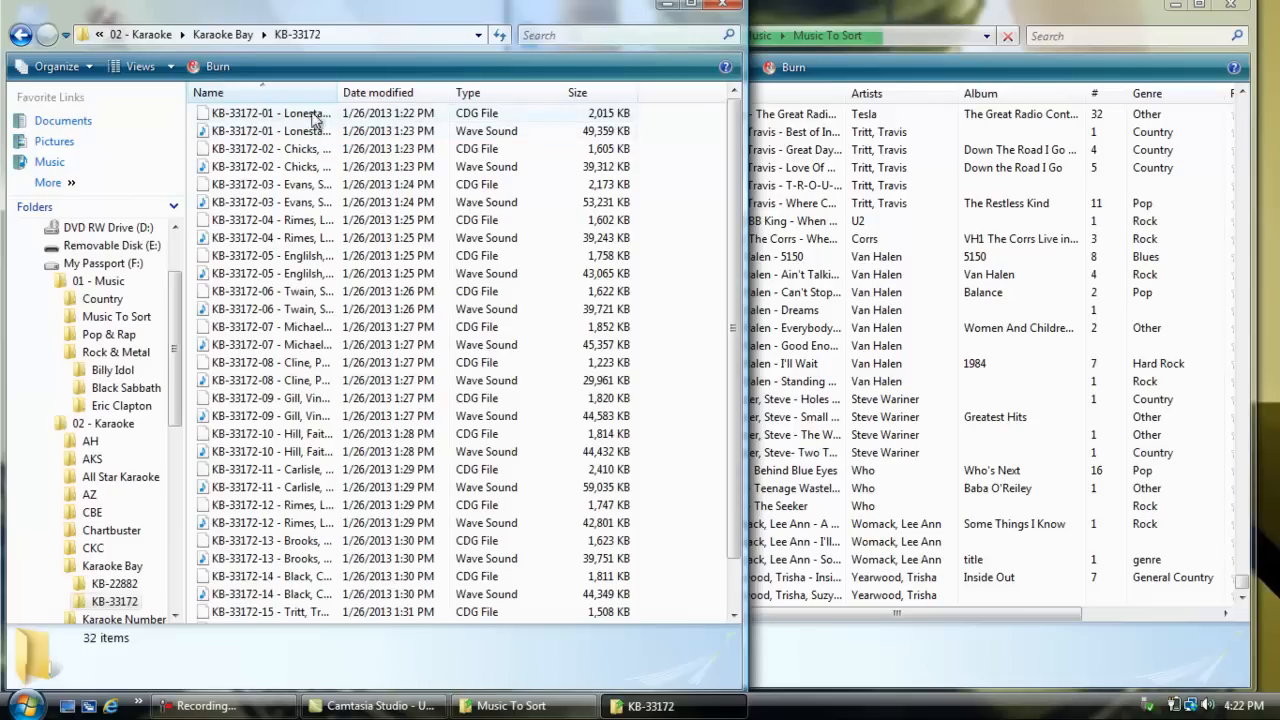
Step: Examine the naming of the Lonestar, Twain and Michael Montgomery karaoke tracks in KB-33172
left_click(298, 117)
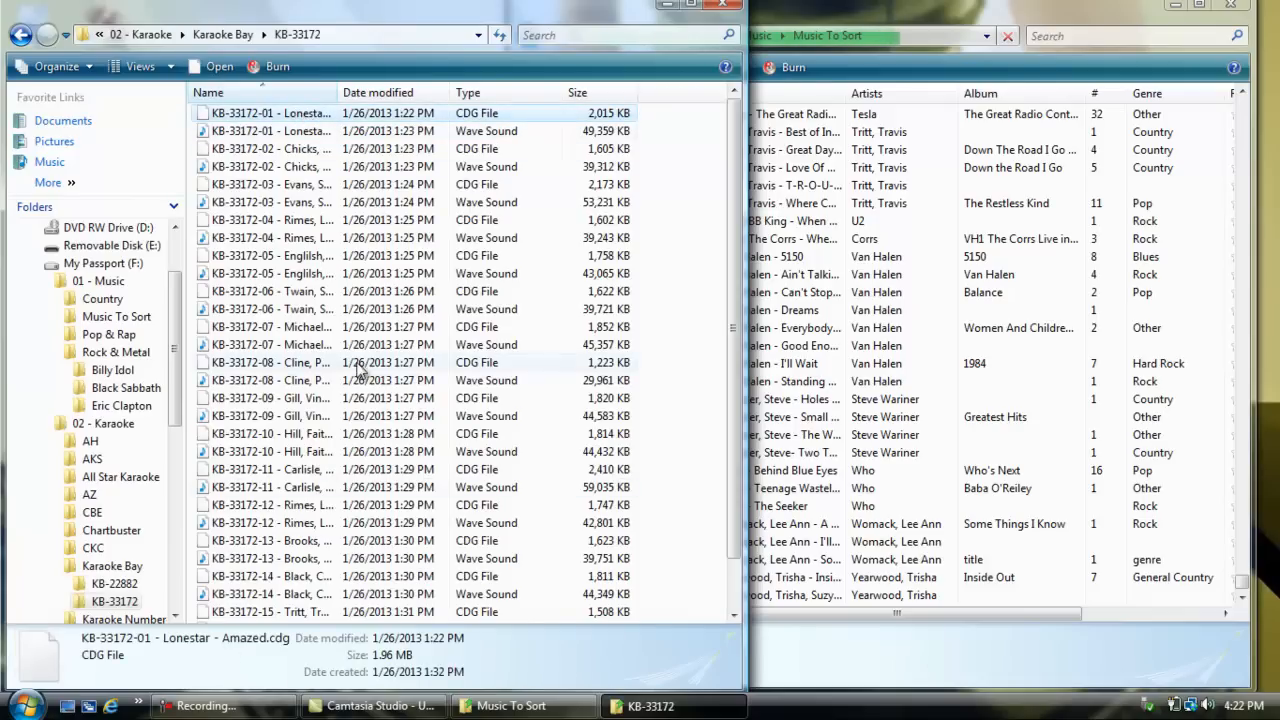
left_click(300, 309)
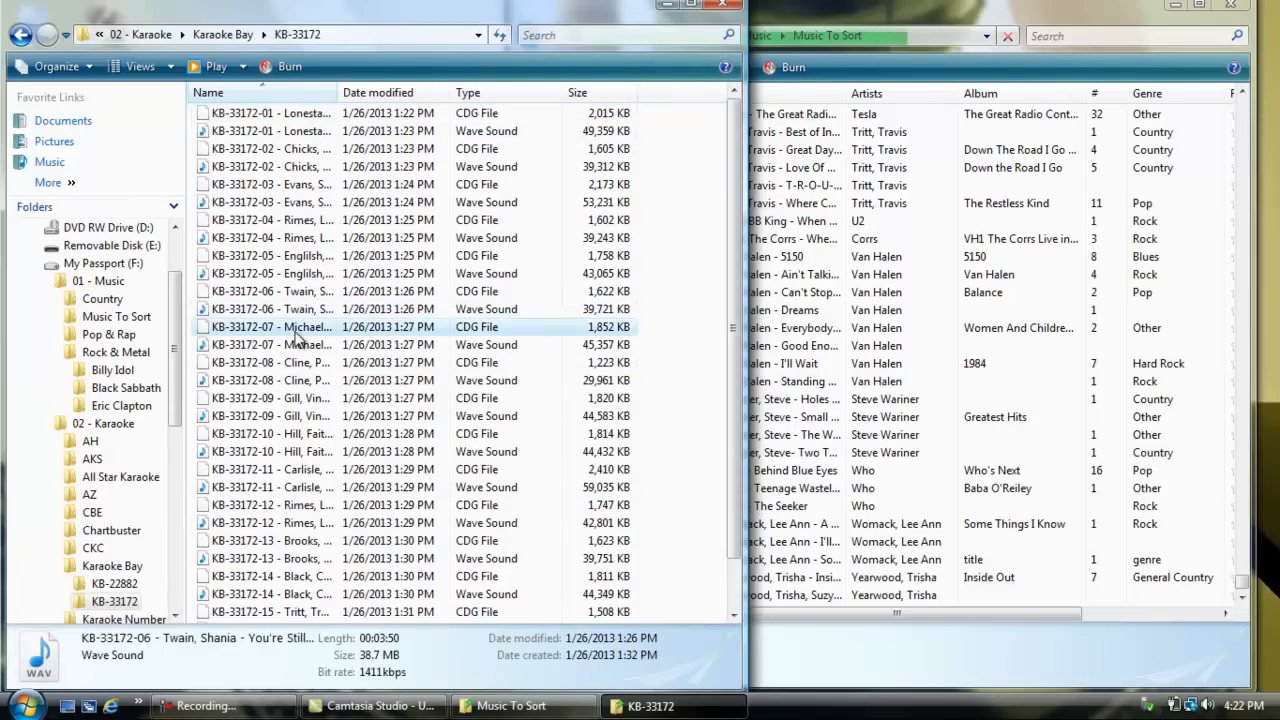
left_click(296, 330)
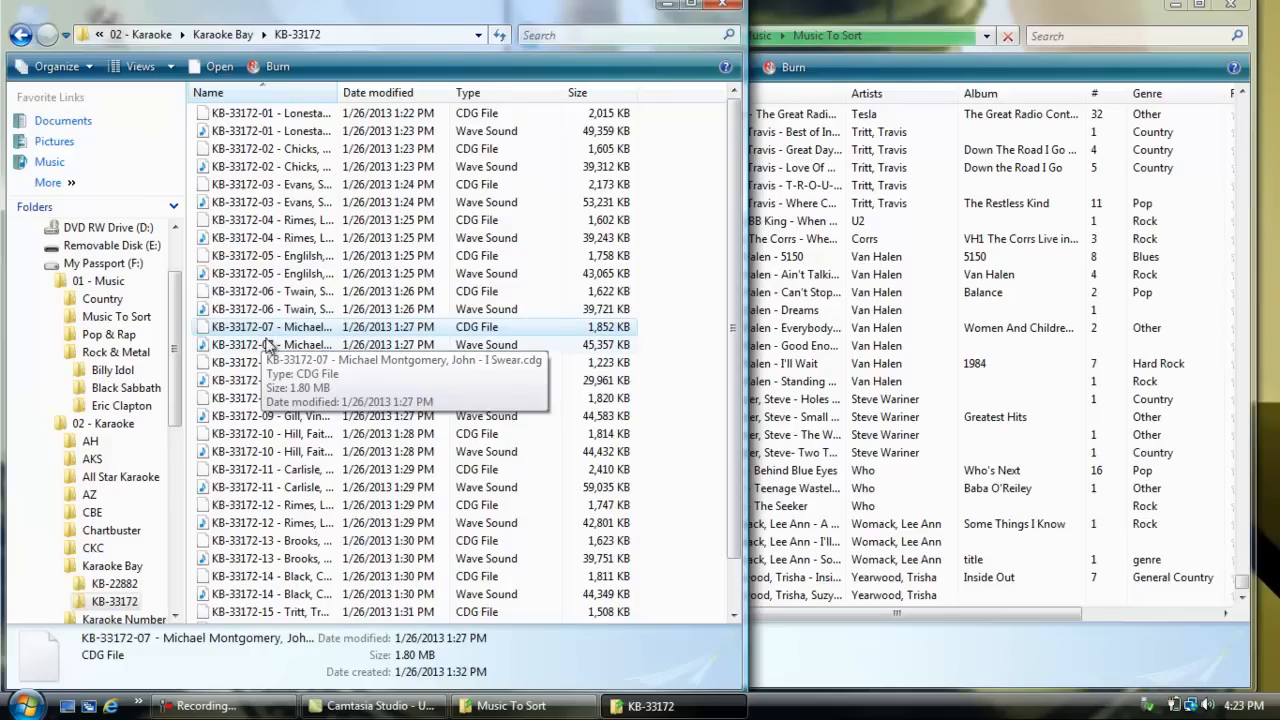
Step: Open the SC9906 folder within Sound Choice and examine the name of its second track's CDG file
left_click(20, 34)
left_click(28, 39)
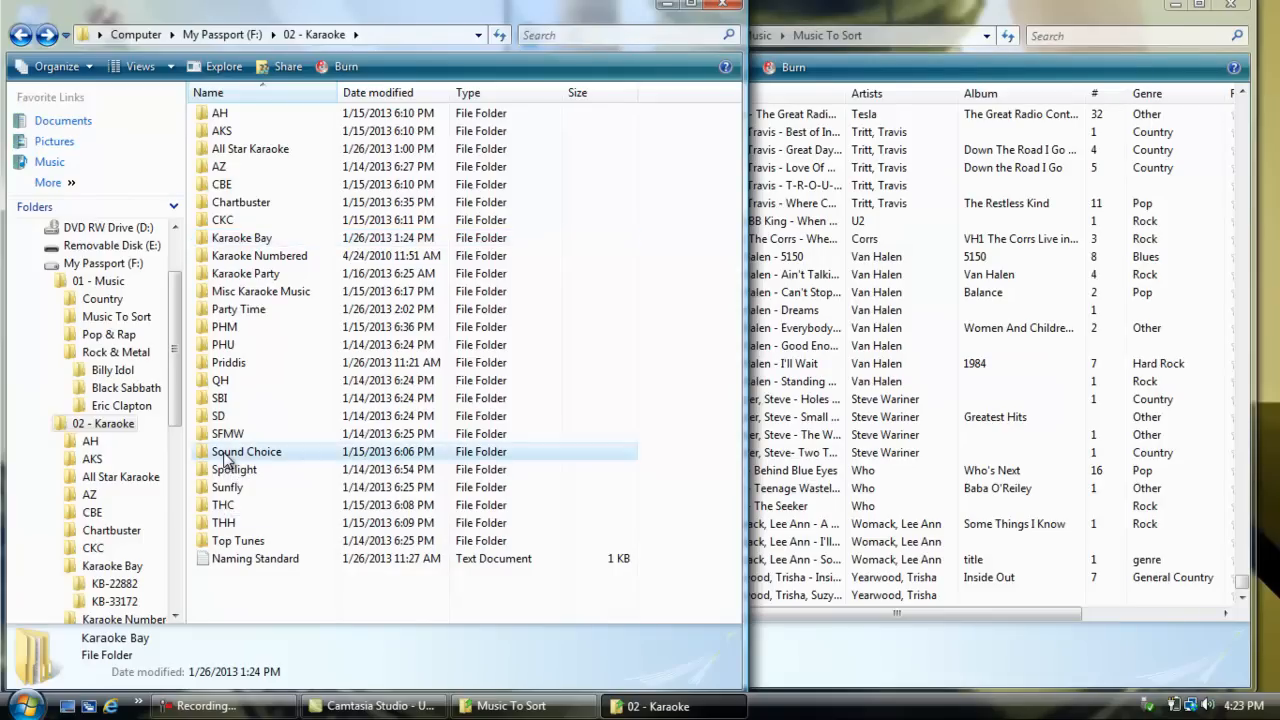
double_click(225, 453)
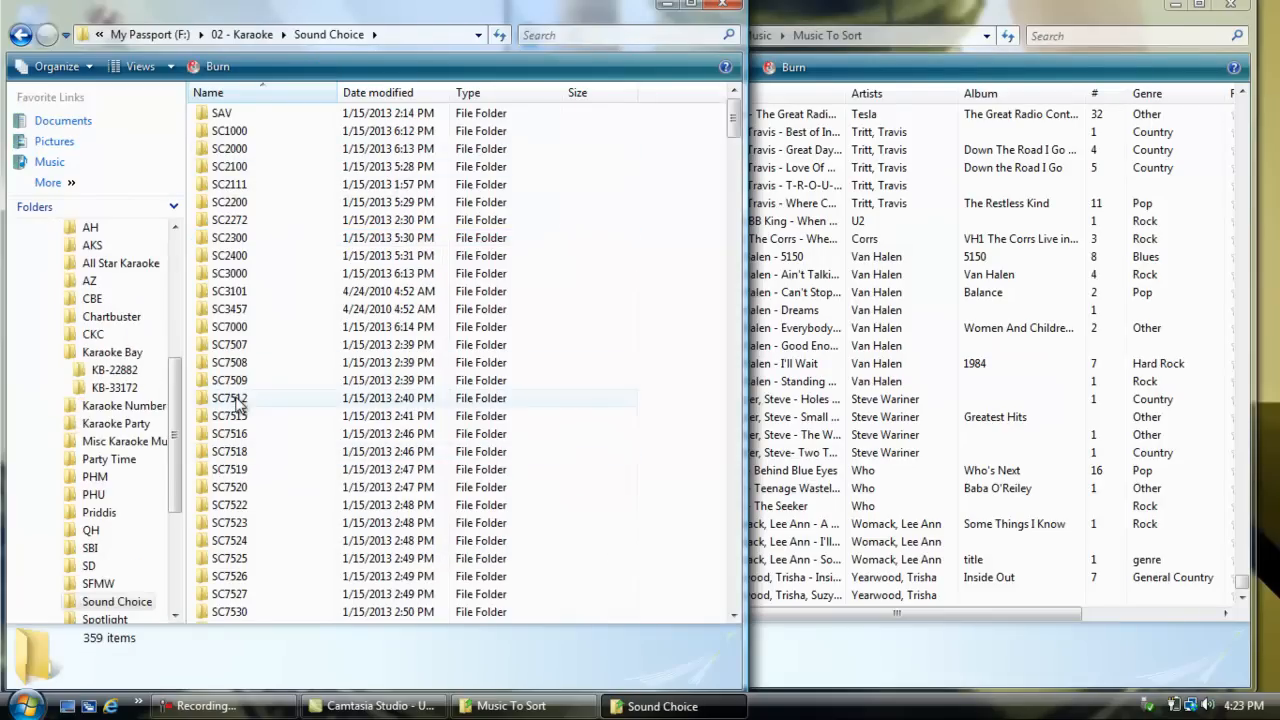
left_click_drag(735, 135, 735, 600)
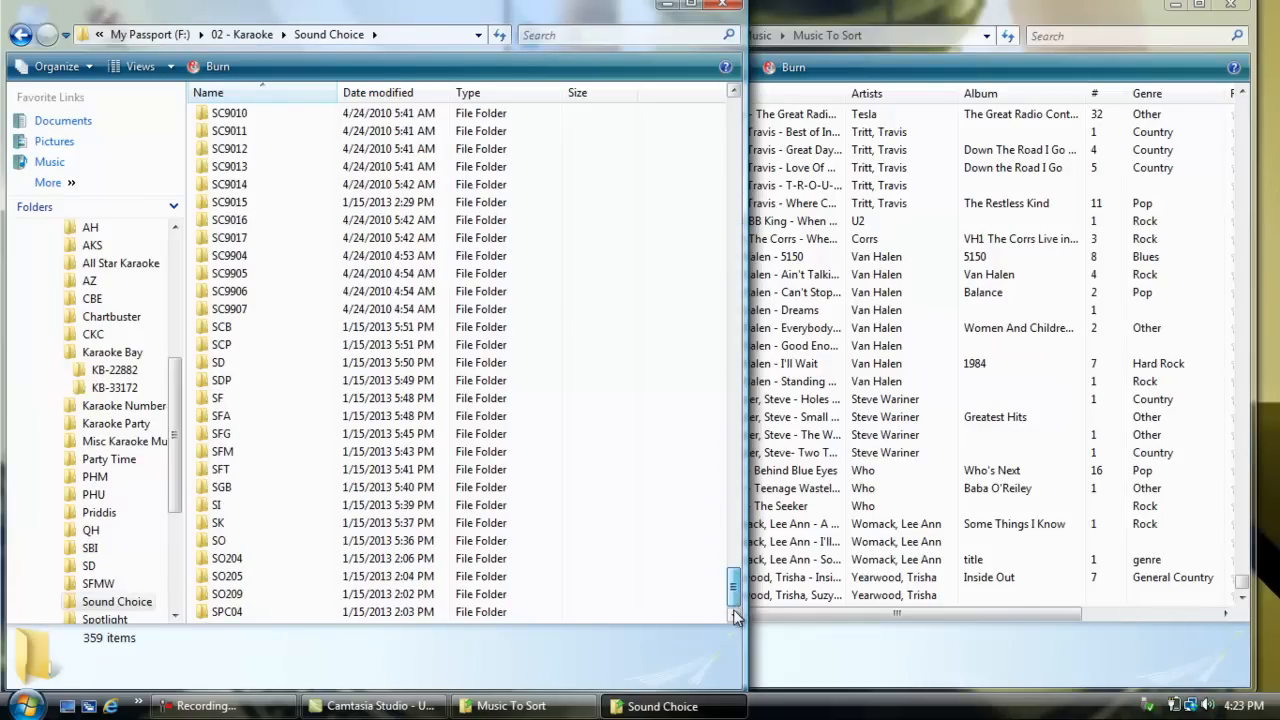
double_click(208, 298)
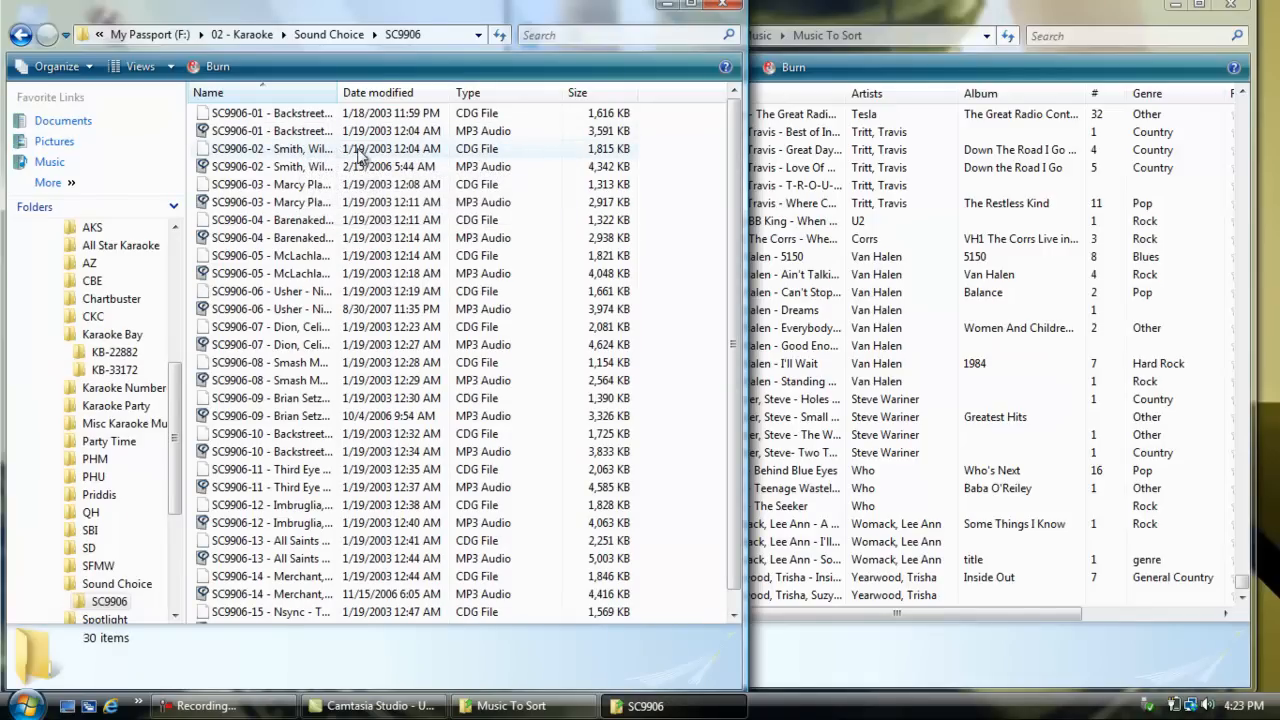
left_click(342, 150)
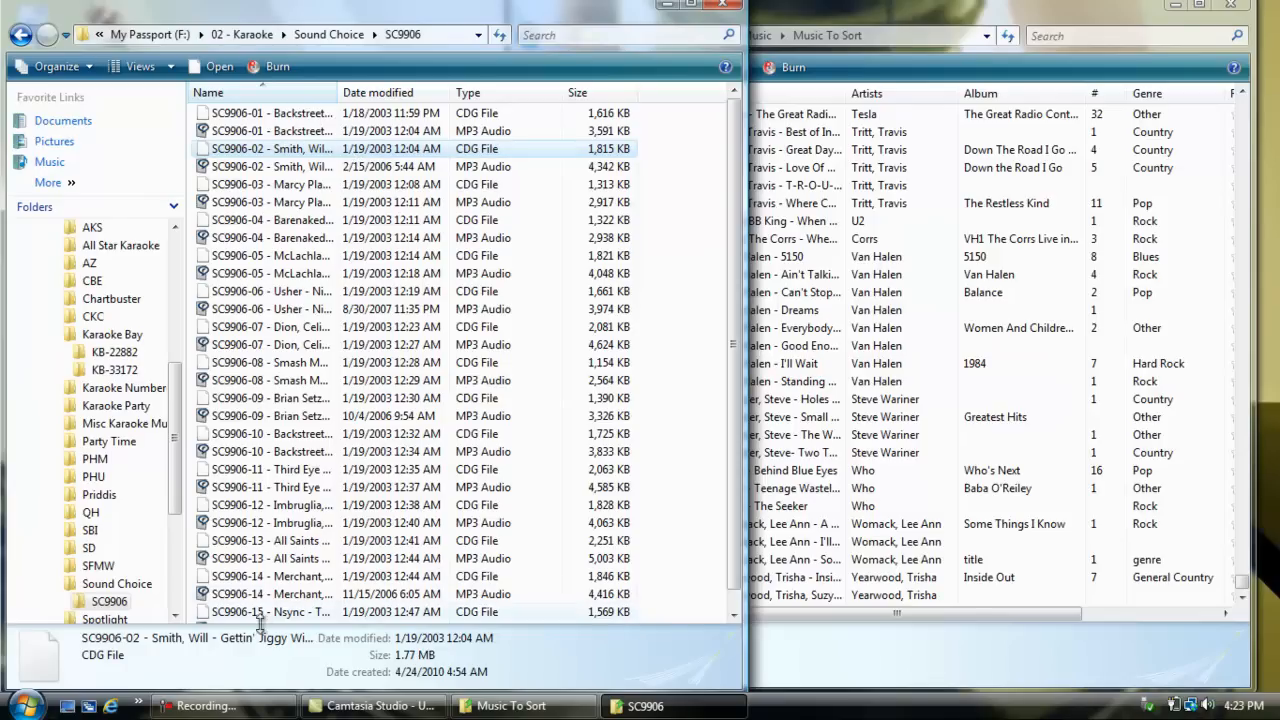
Step: Open the 38 Special folder under Rock & Metal in 01 - Music to view its songs, and close that window
left_click(20, 34)
left_click(20, 34)
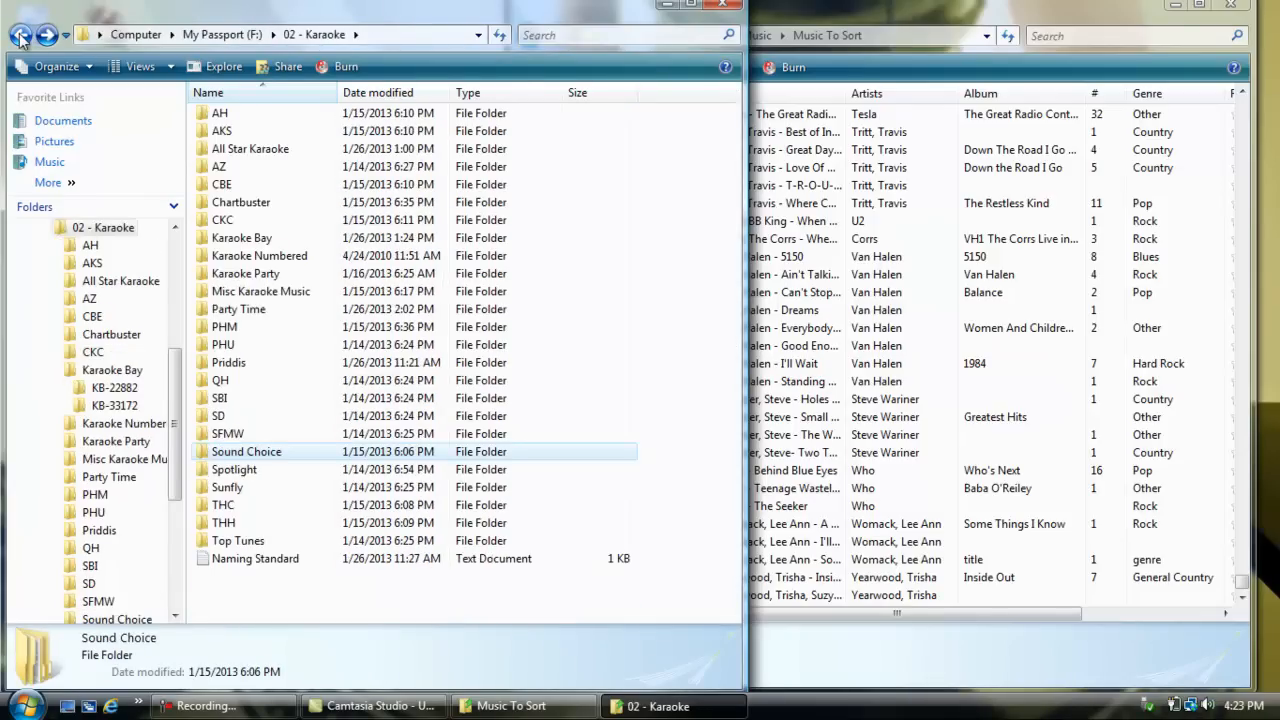
left_click(20, 34)
double_click(229, 114)
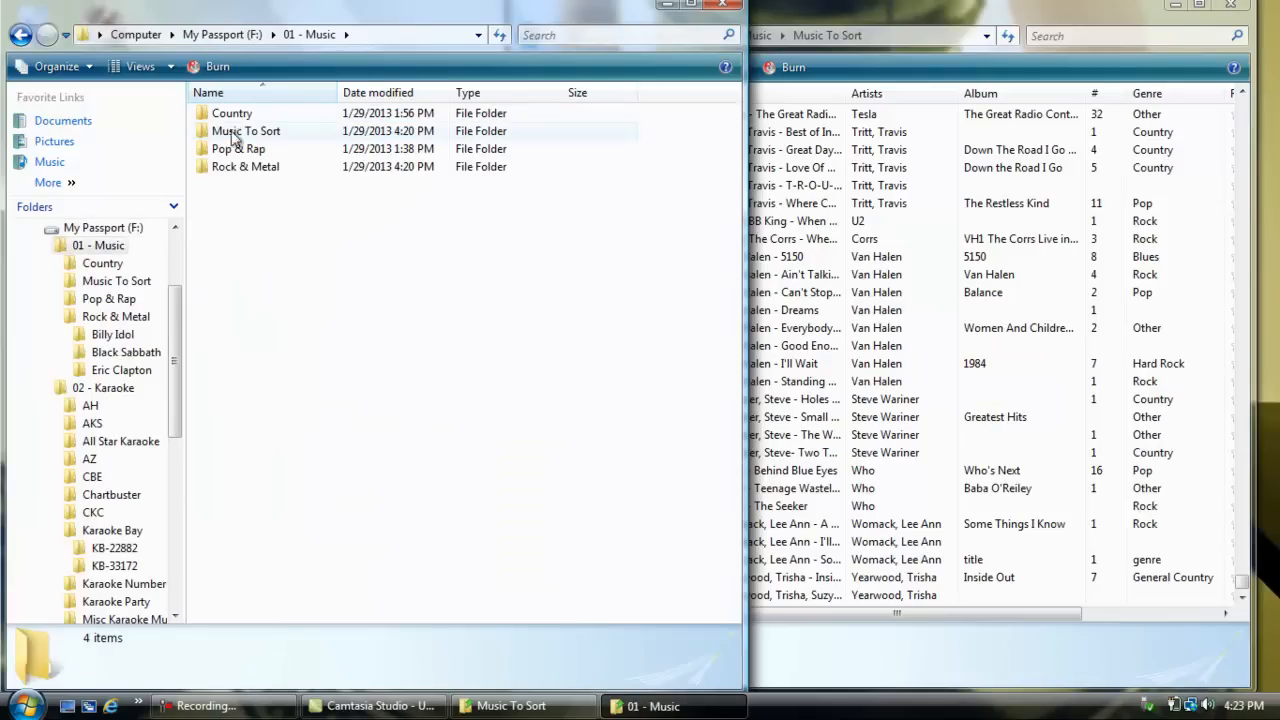
double_click(235, 168)
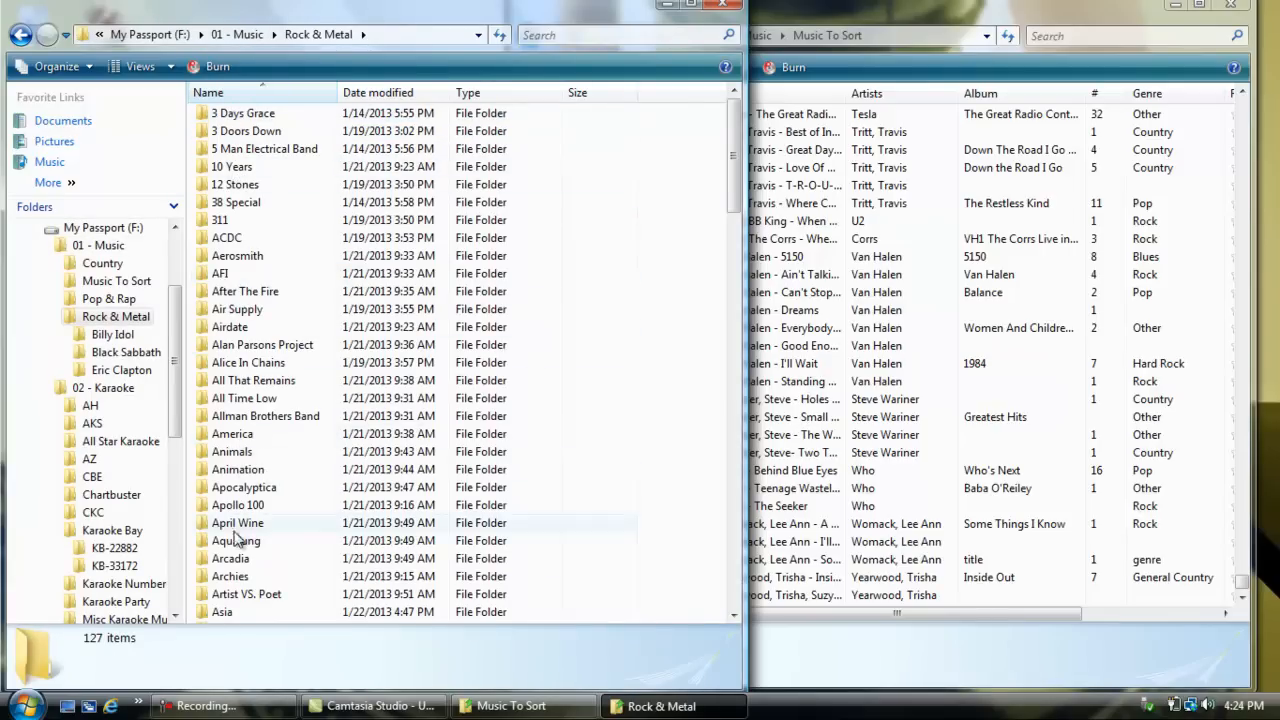
double_click(244, 202)
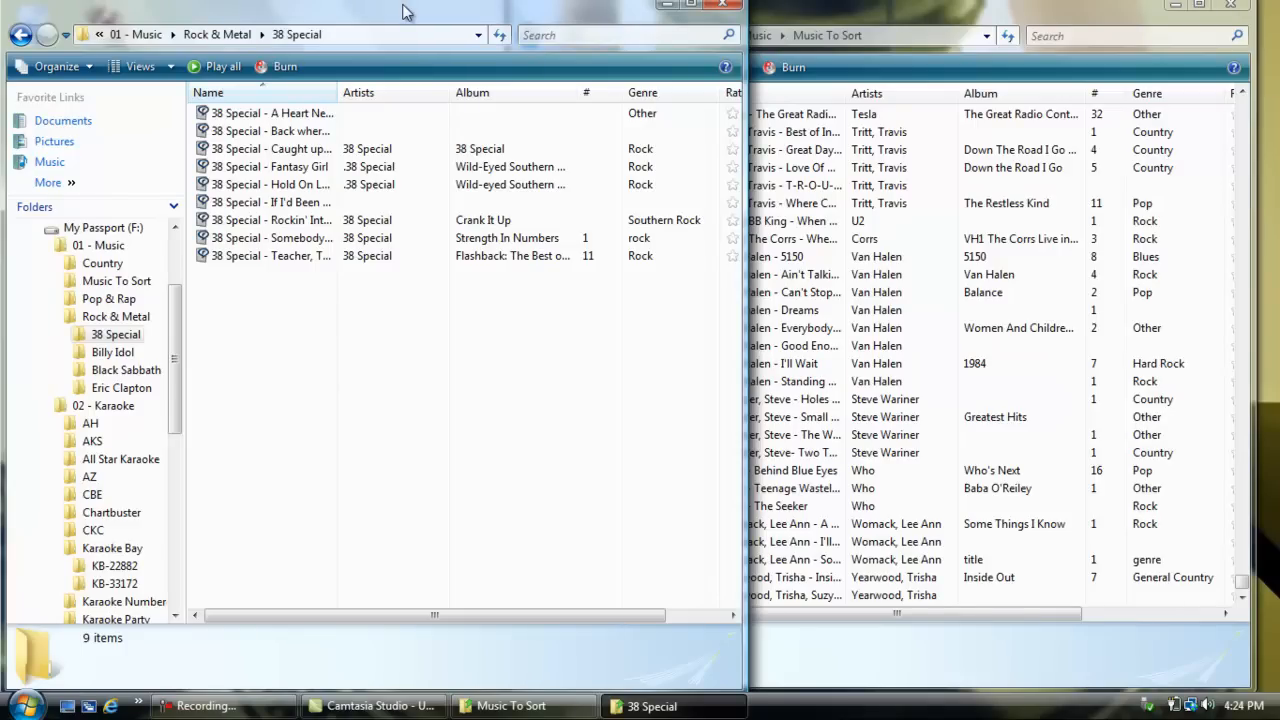
left_click(726, 8)
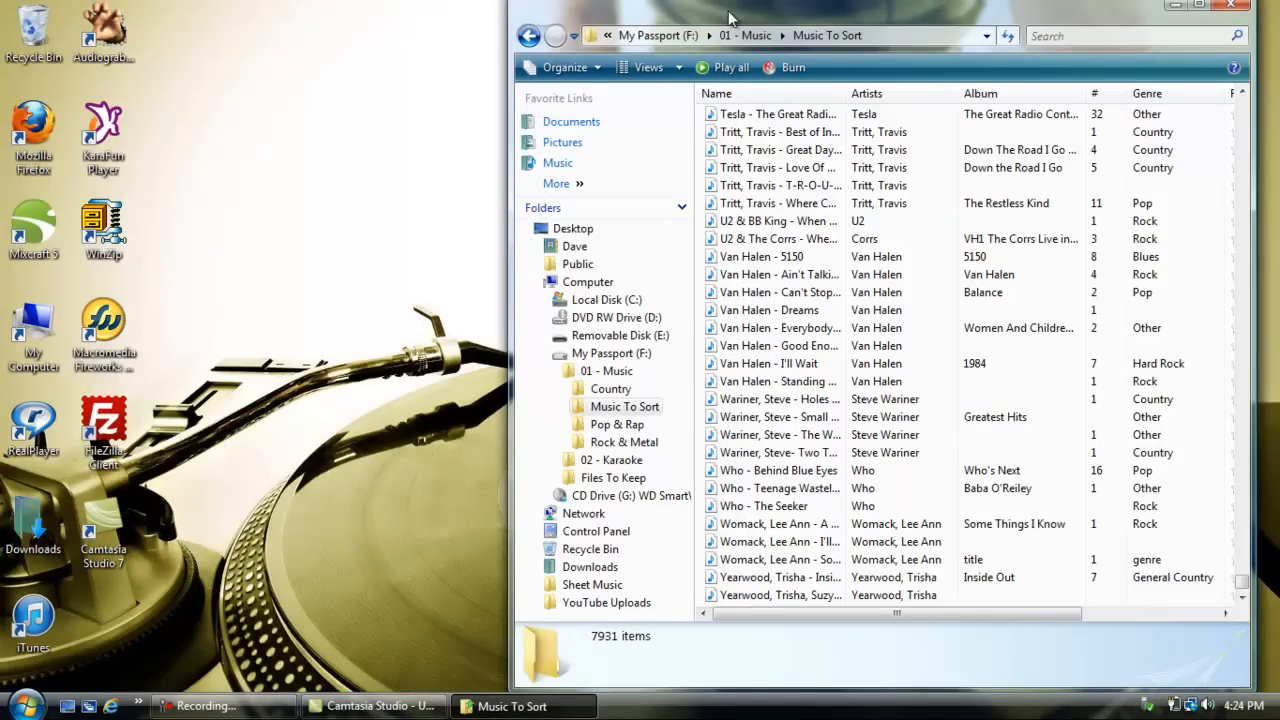
Step: Reposition the Music To Sort window and look back through its list to the artists starting with B
left_click_drag(730, 18, 691, 8)
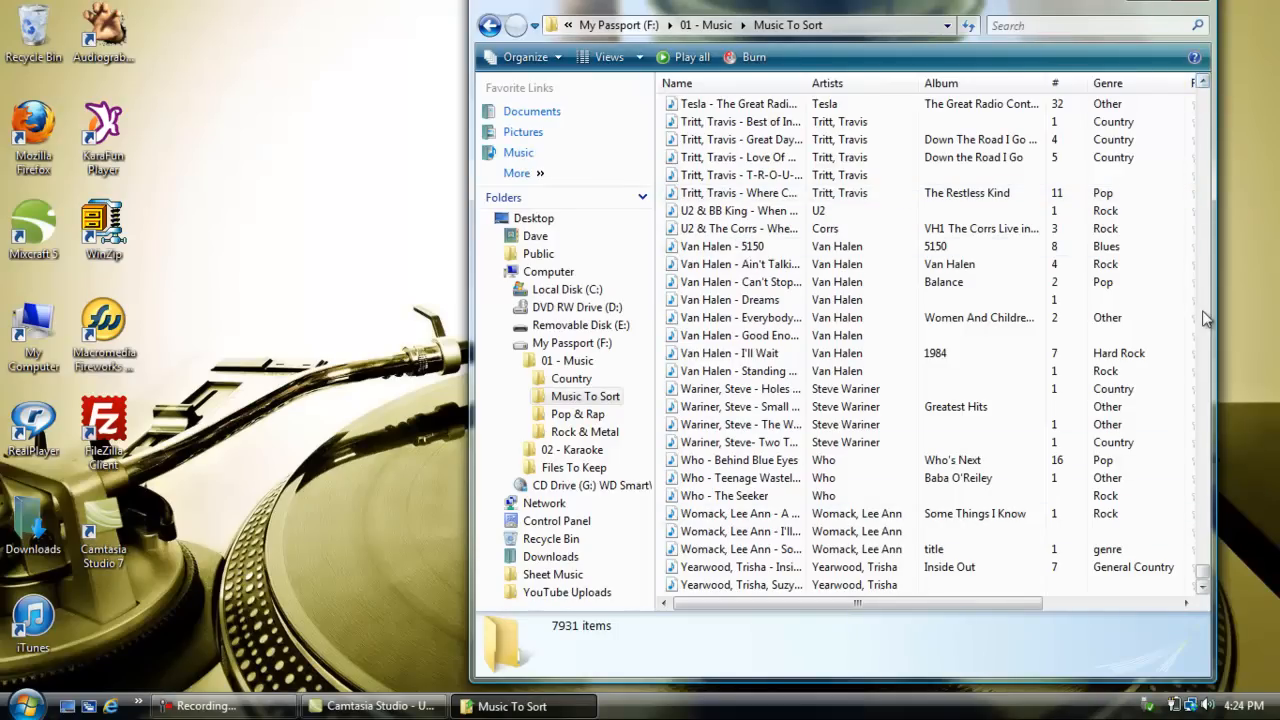
left_click_drag(1203, 582, 1205, 92)
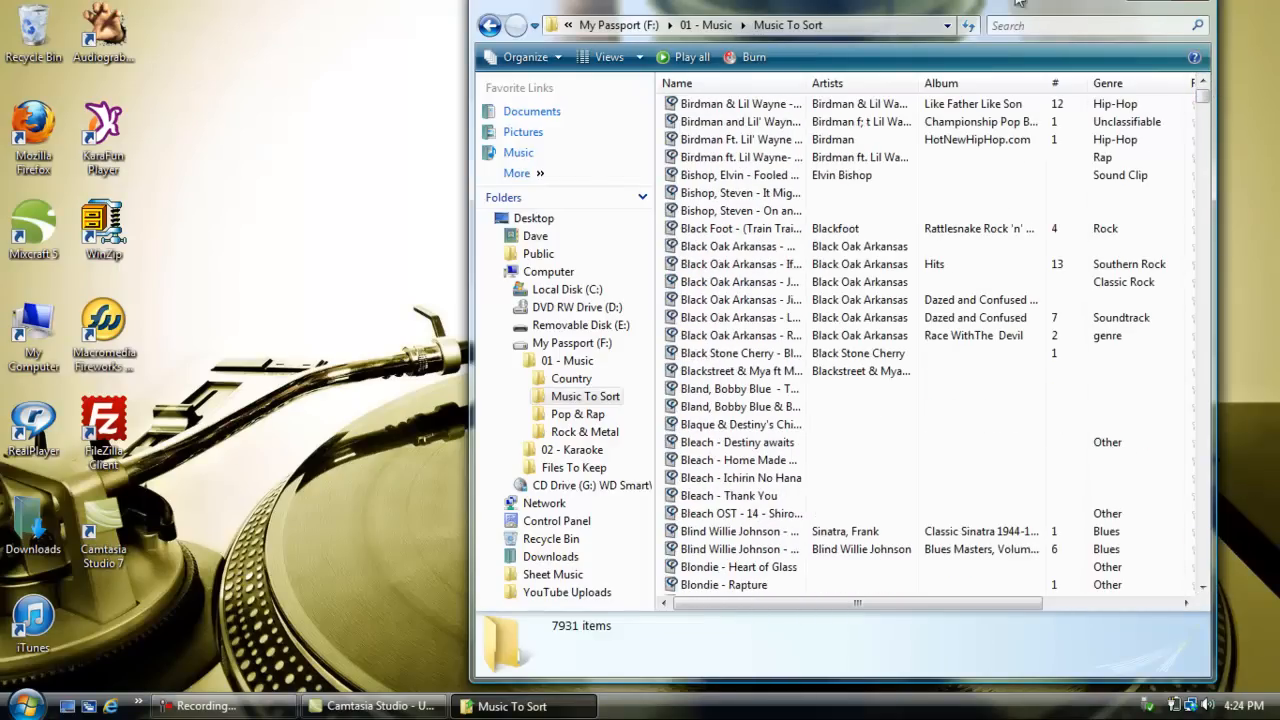
left_click_drag(980, 8, 1022, 24)
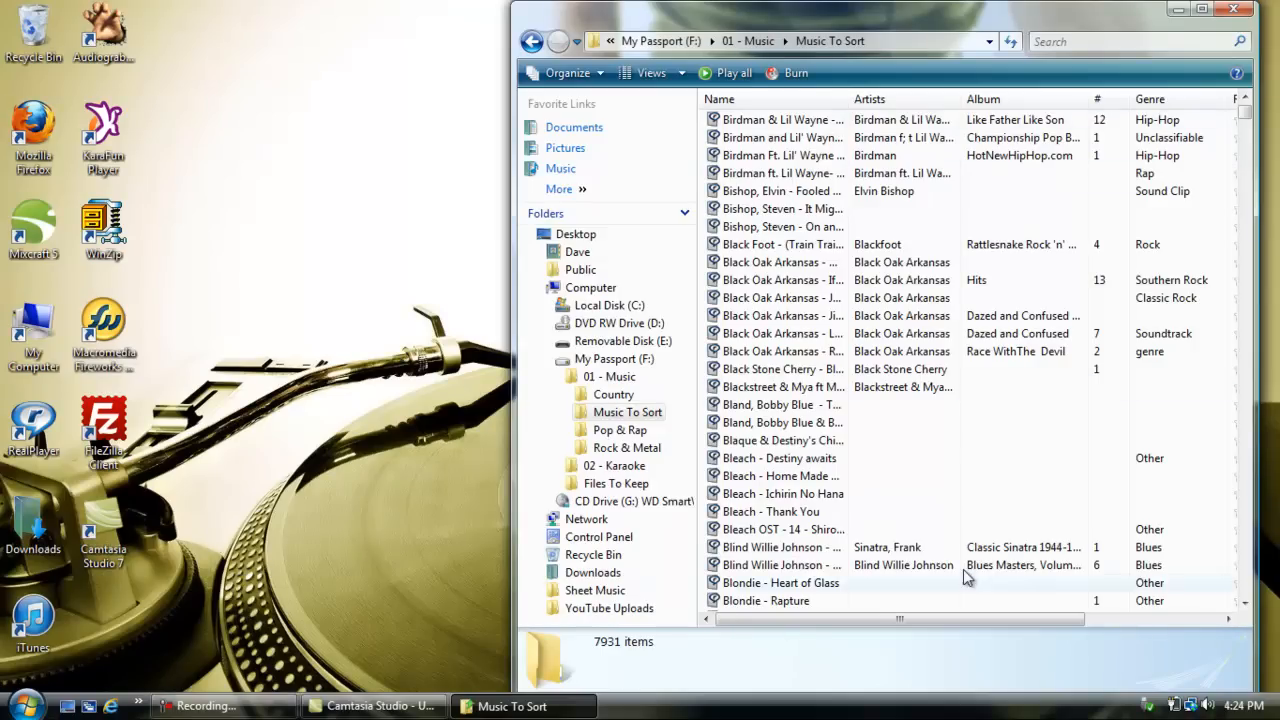
mouse_move(1246, 120)
left_mouse_down()
mouse_move(1240, 640)
mouse_move(1245, 108)
left_mouse_up()
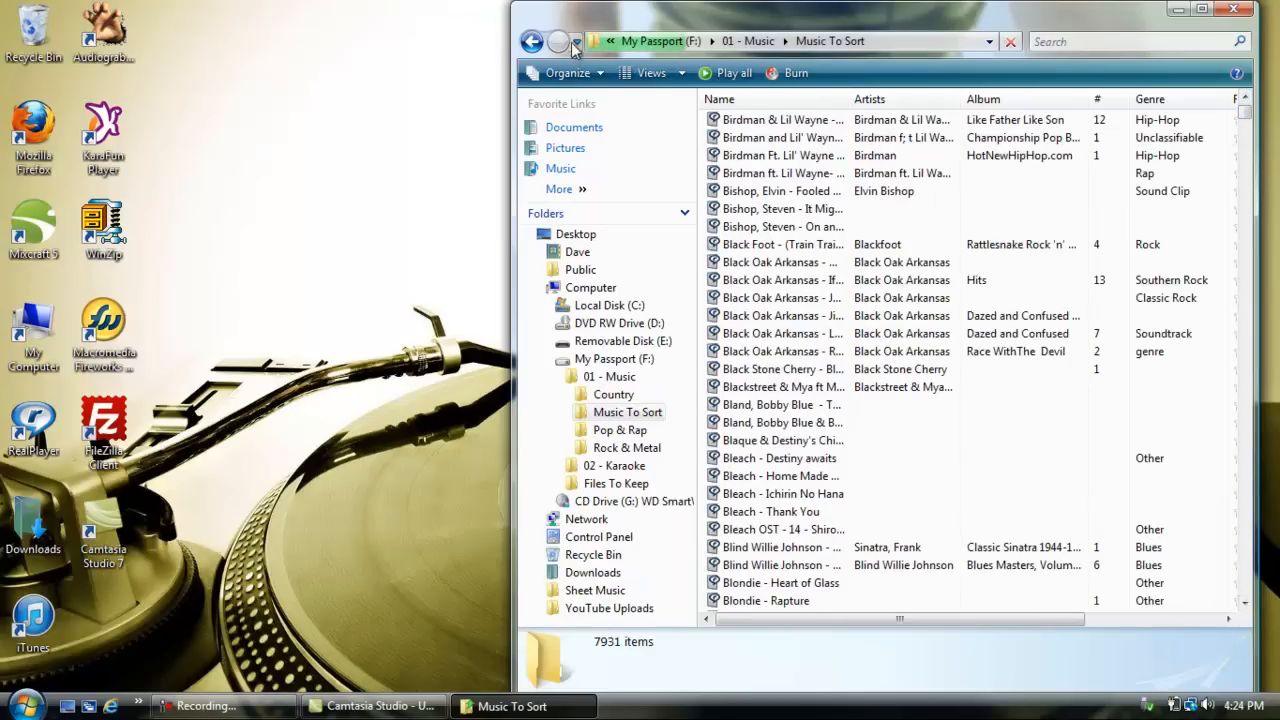
Step: View the songs in the Blake Shelton folder under Country and return to the list of Country artists
left_click(531, 44)
double_click(731, 118)
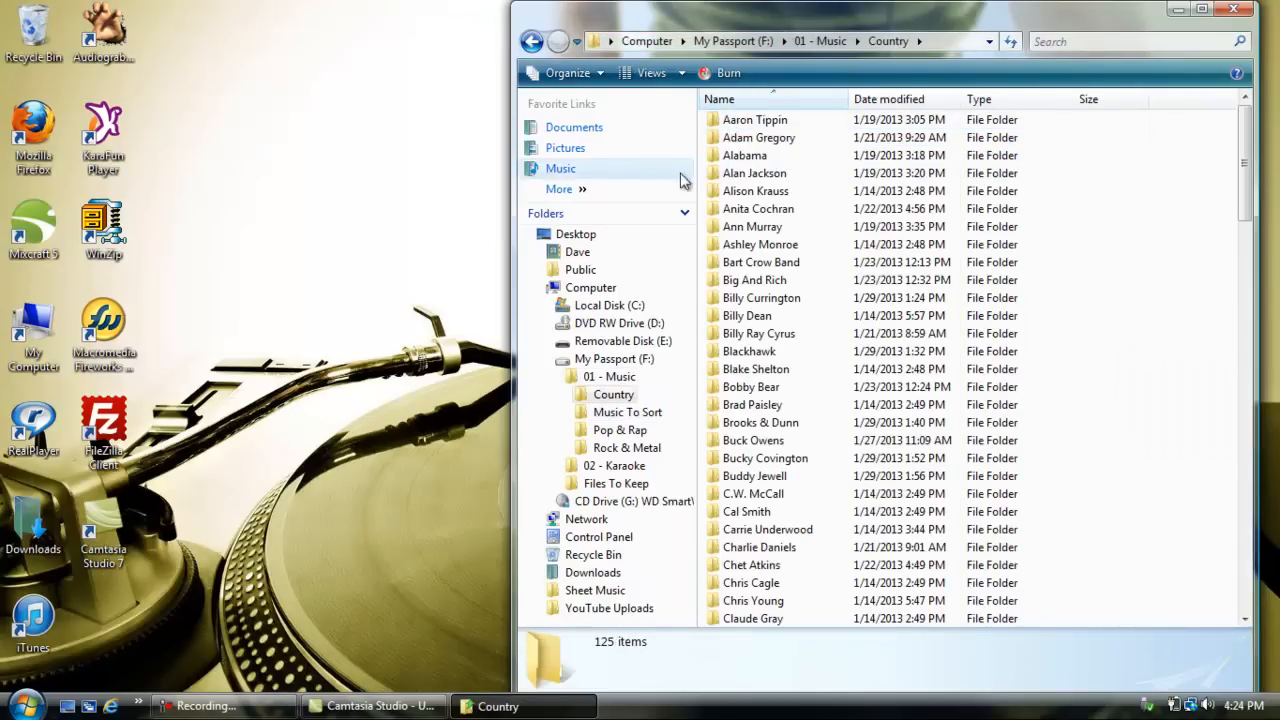
double_click(752, 369)
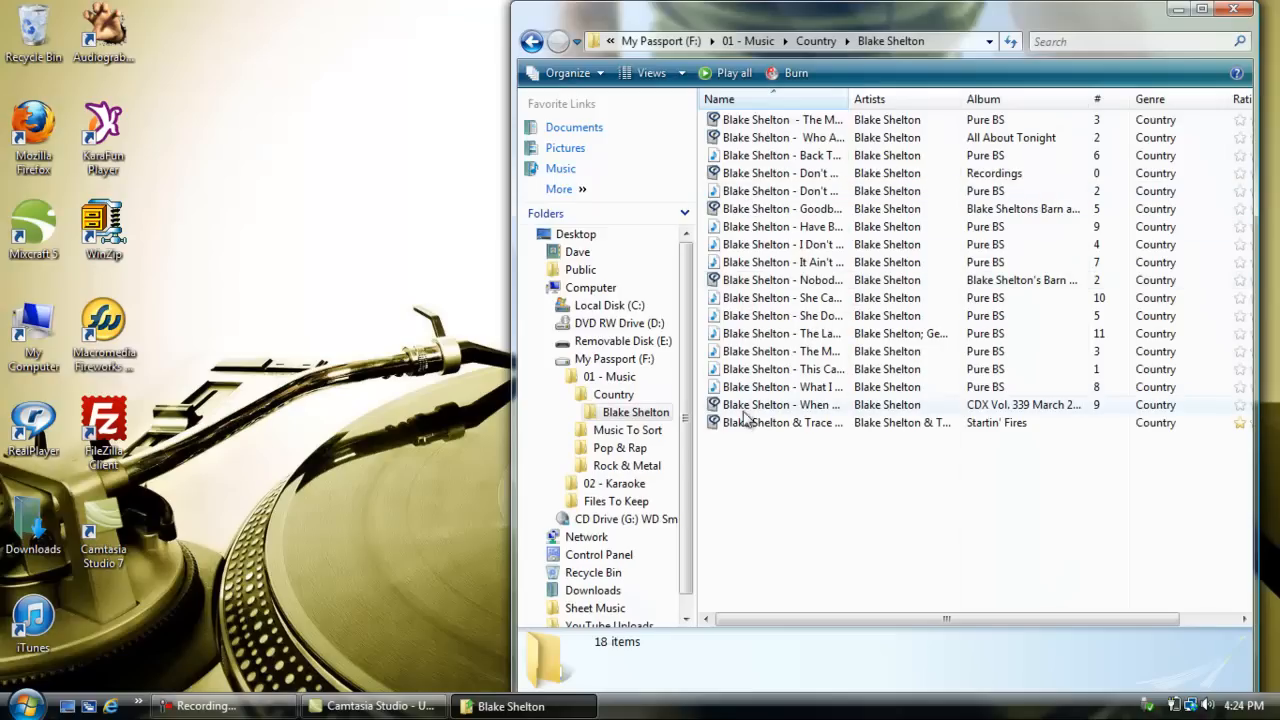
left_click(545, 45)
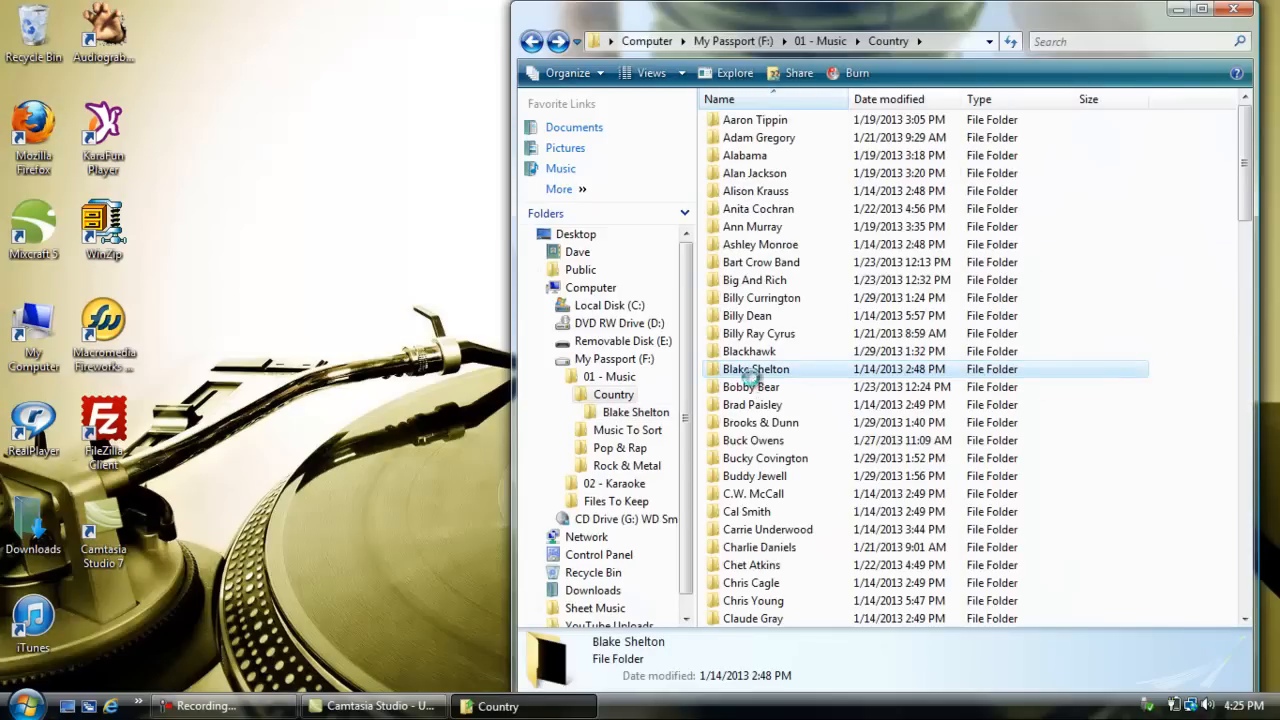
double_click(753, 372)
left_click(531, 41)
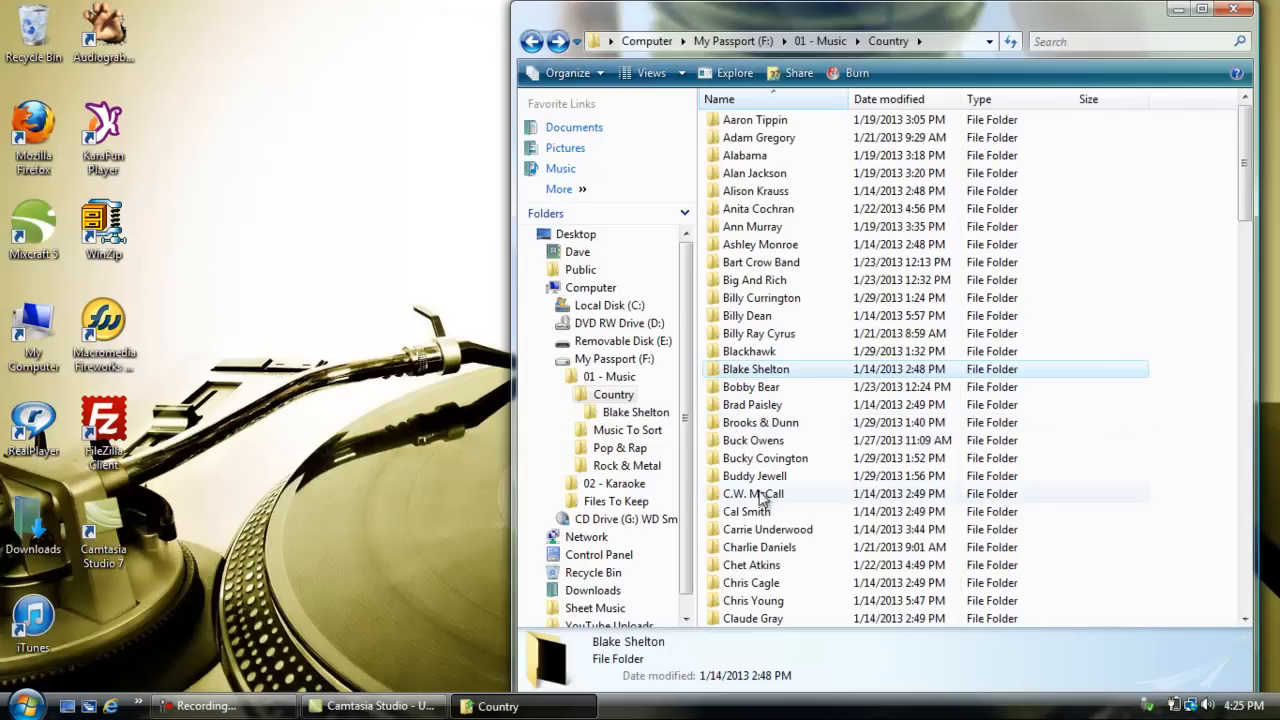
Step: View the C.W. McCall and Chris Cagle folders in Country, and close the folder window
double_click(762, 495)
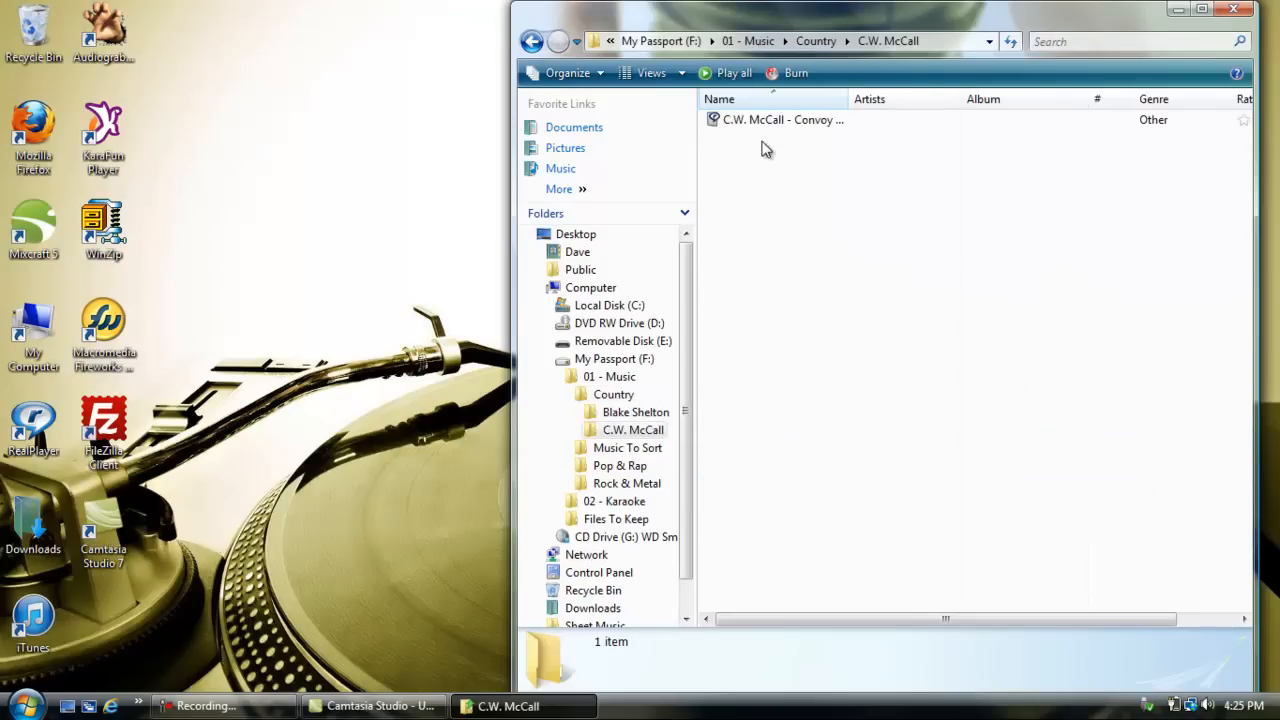
left_click(531, 41)
double_click(770, 584)
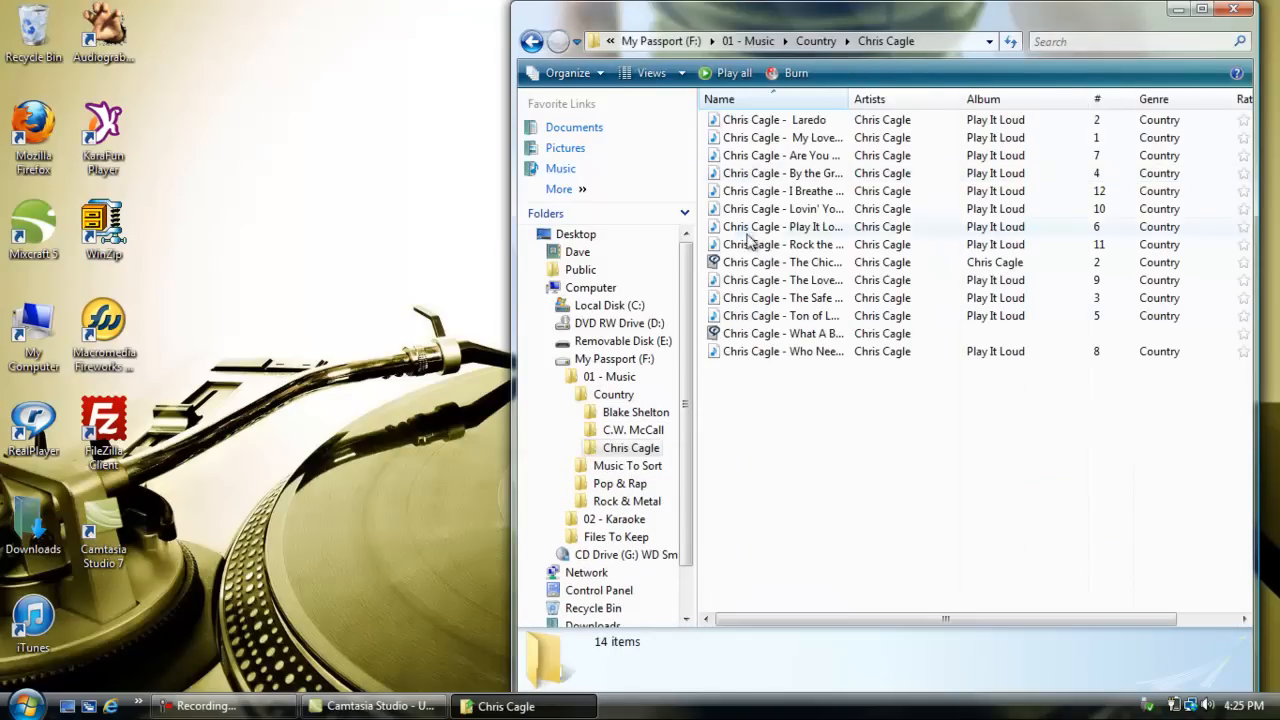
left_click(1232, 10)
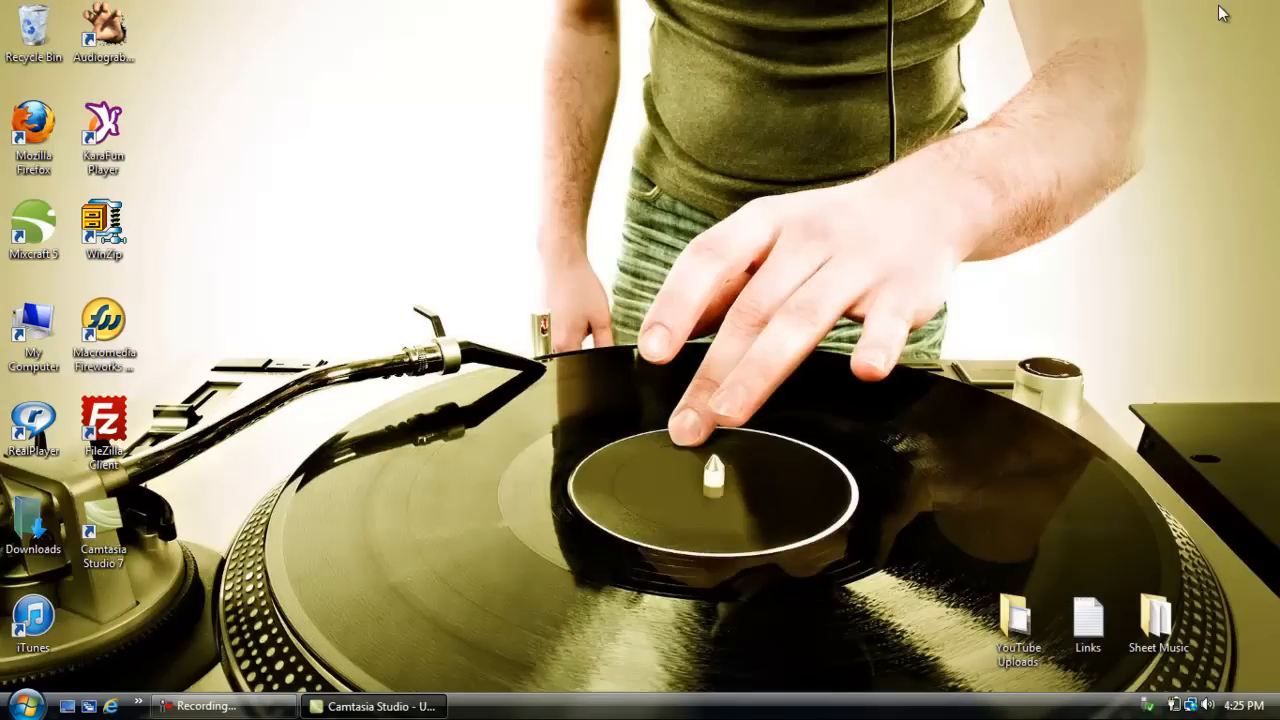